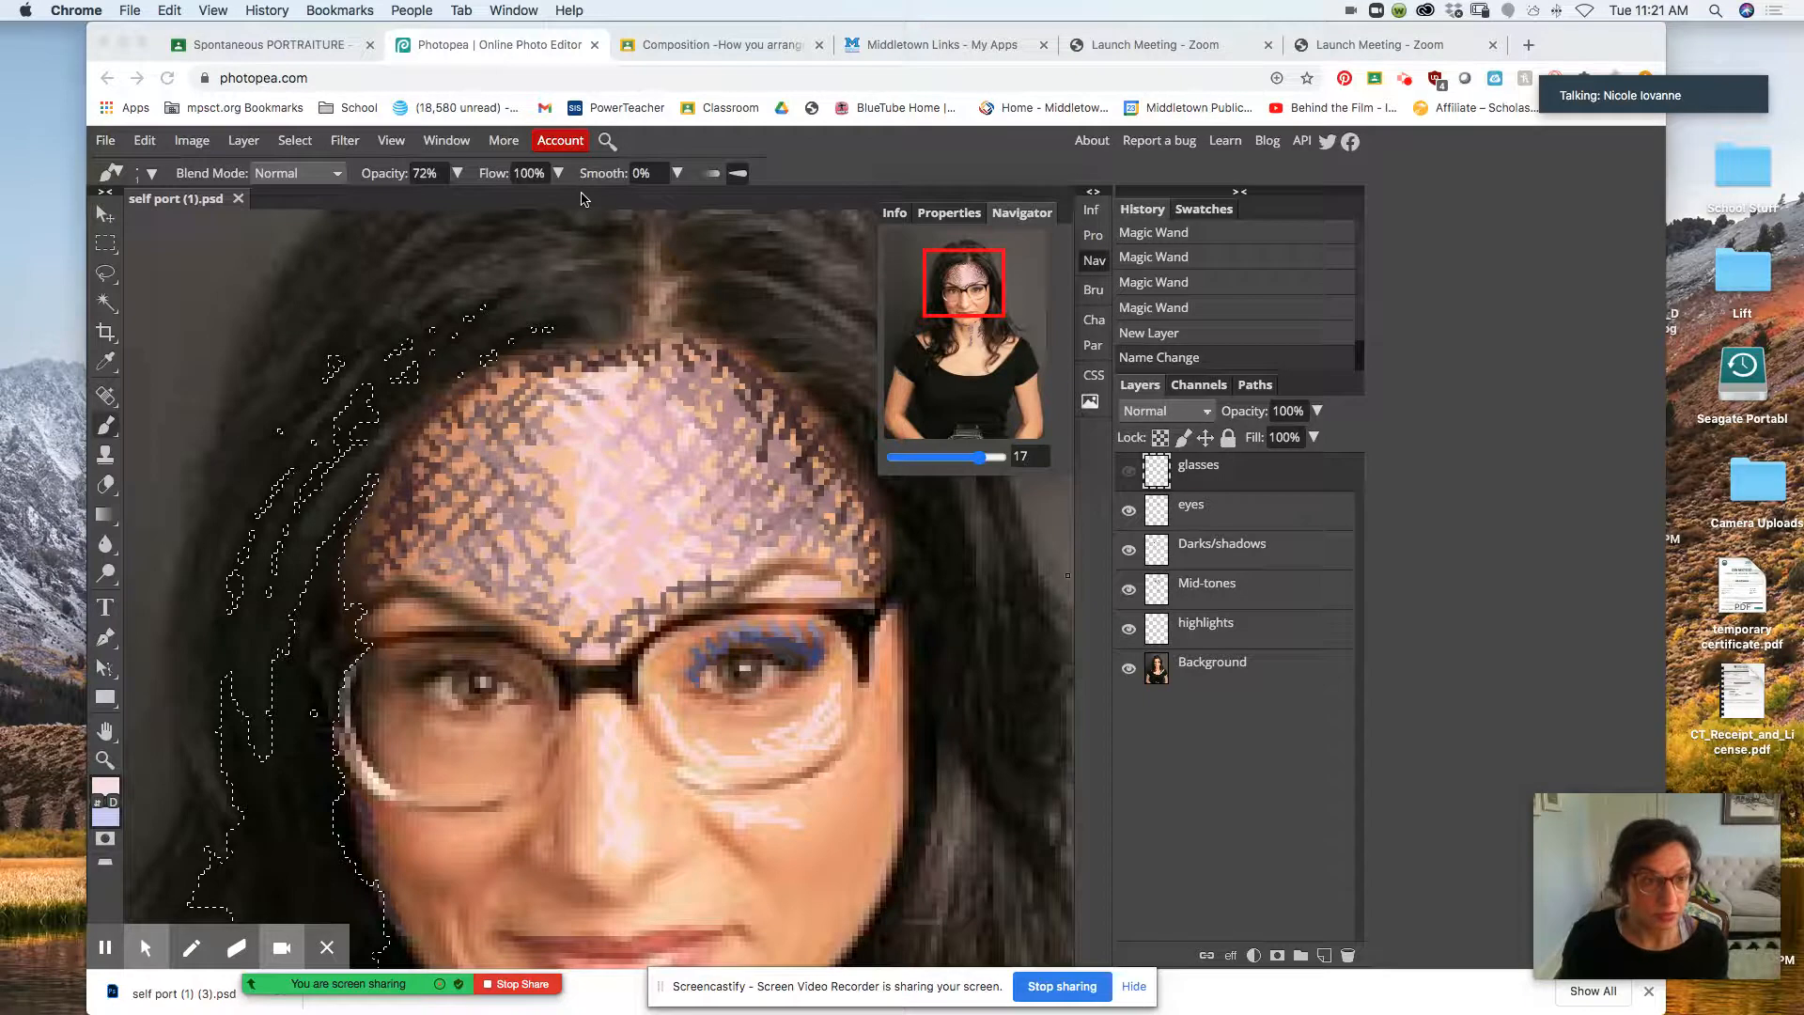
- Clear the existing selection around the hair and shirt using the Magic Wand tool in subtract mode
left_click(394, 144)
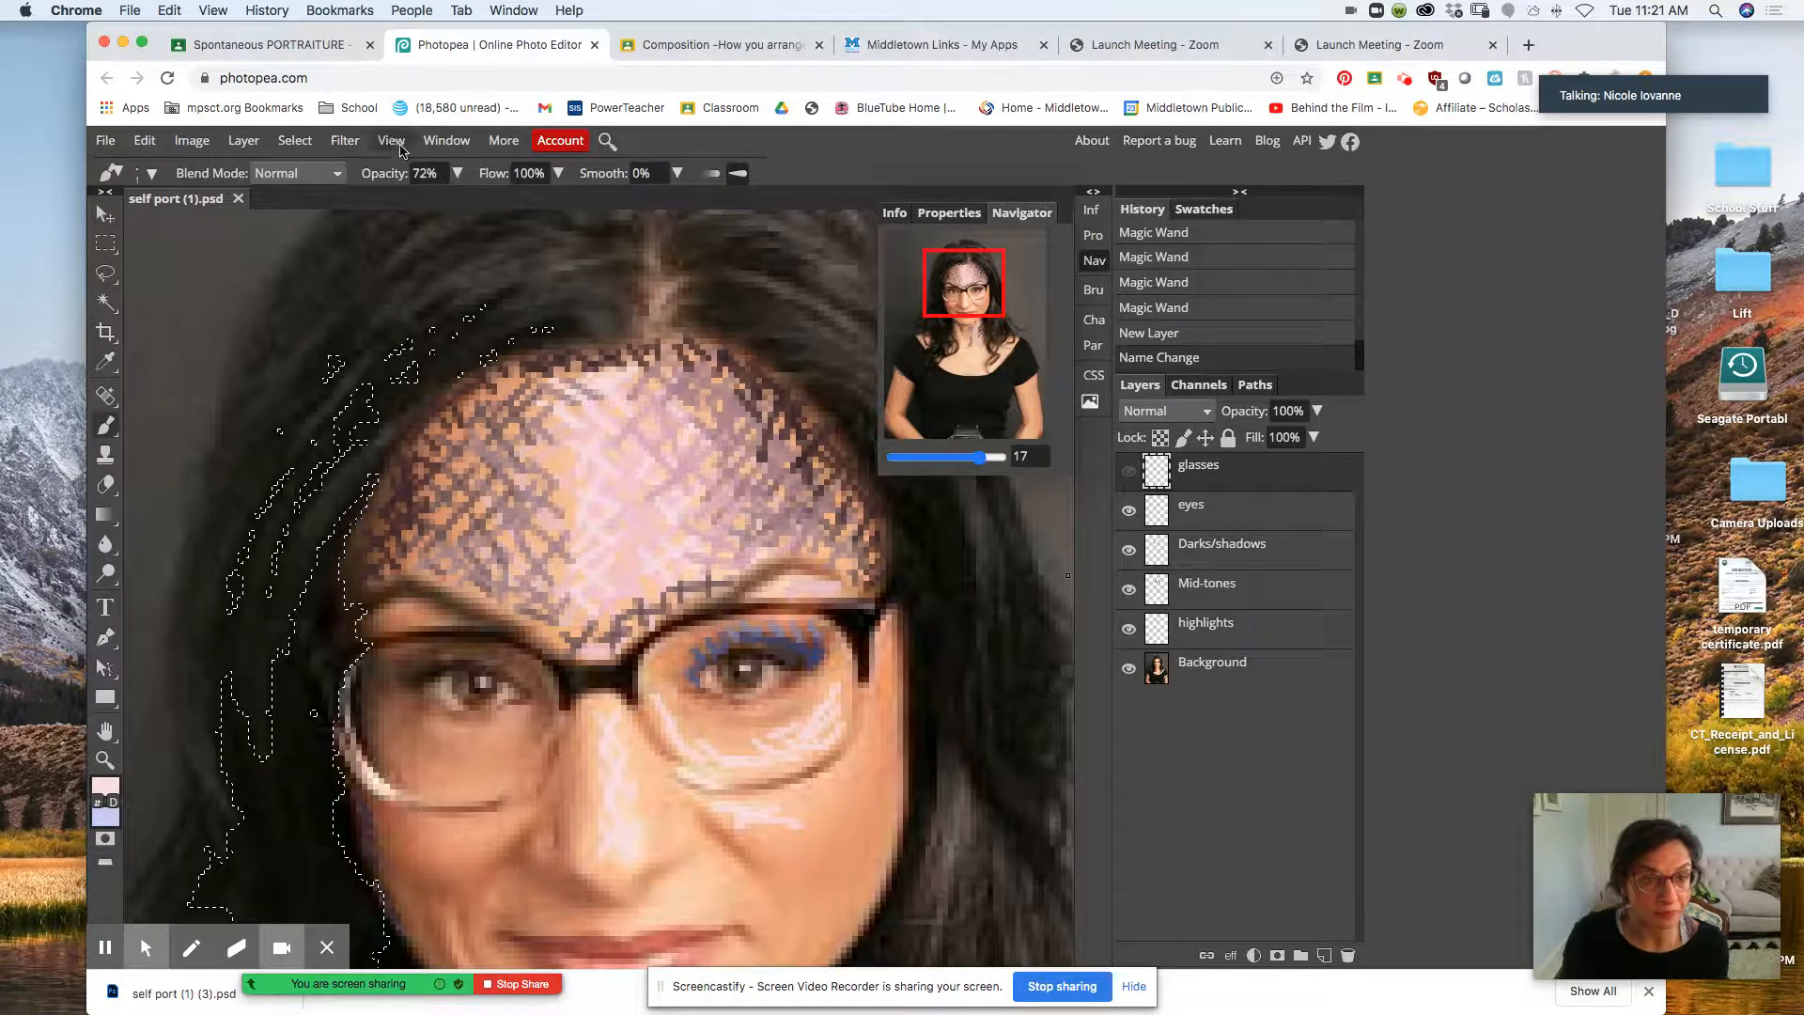
left_click(399, 145)
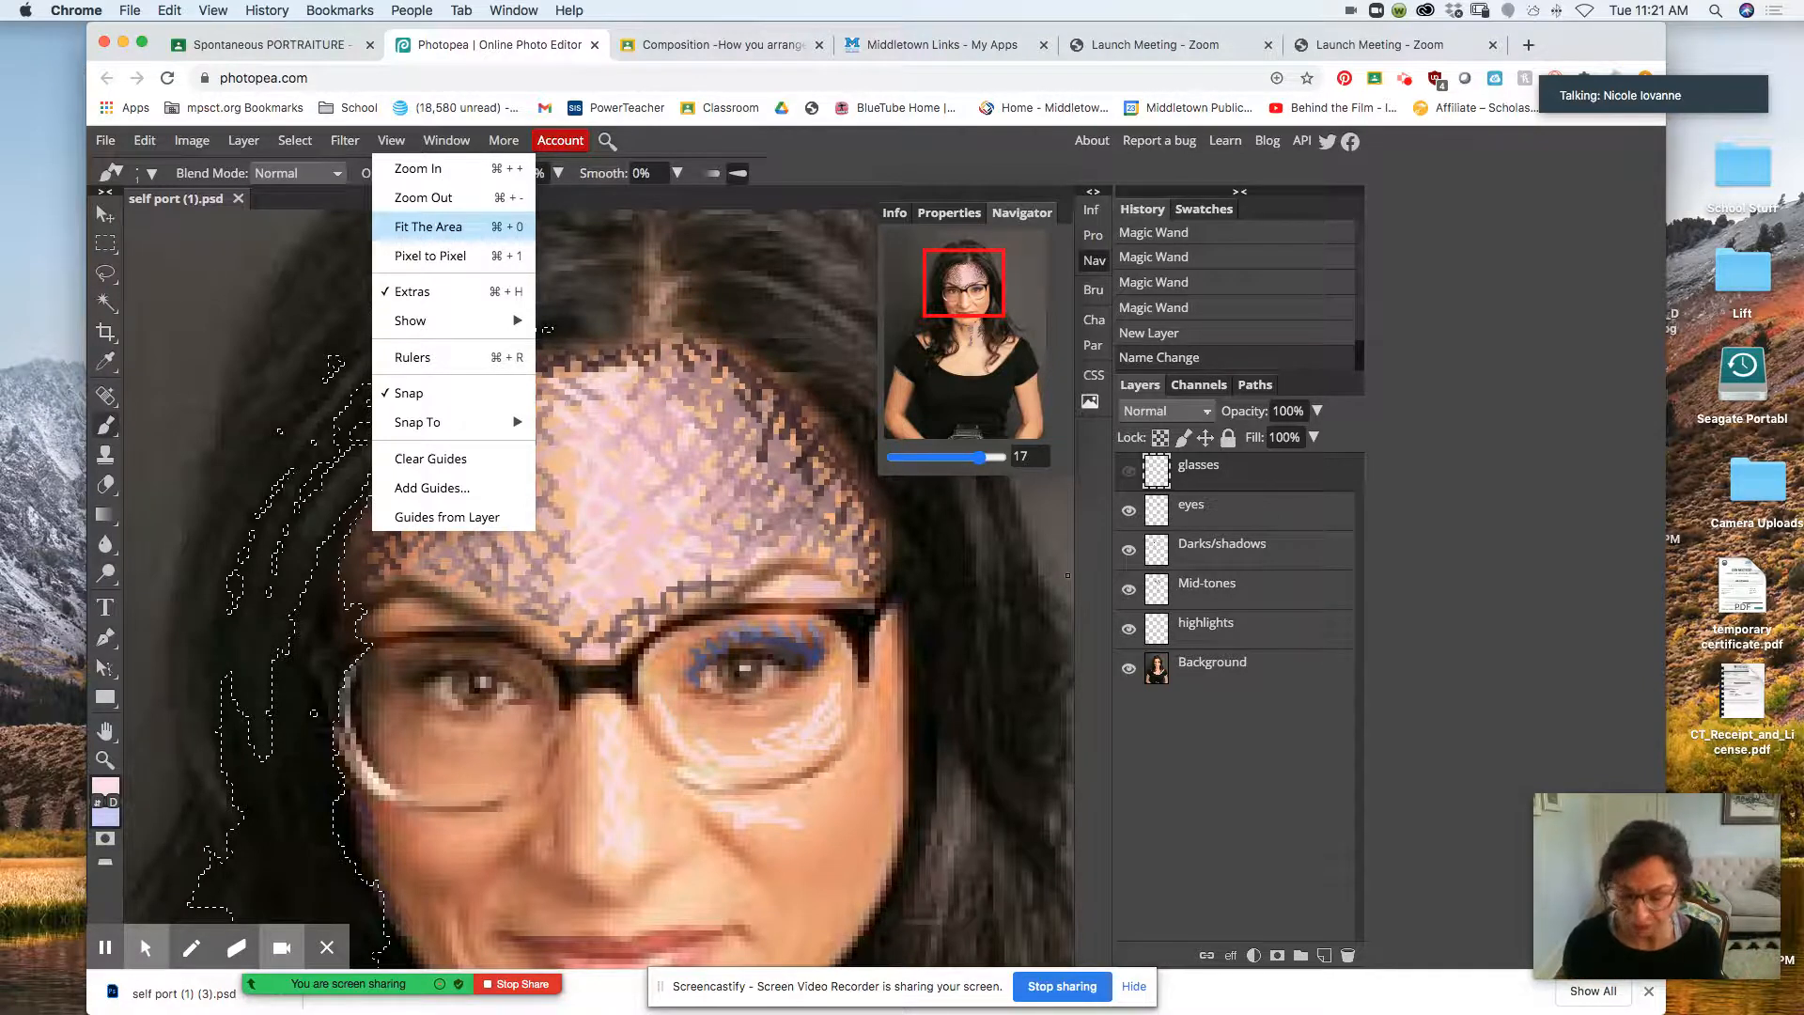
left_click(461, 227)
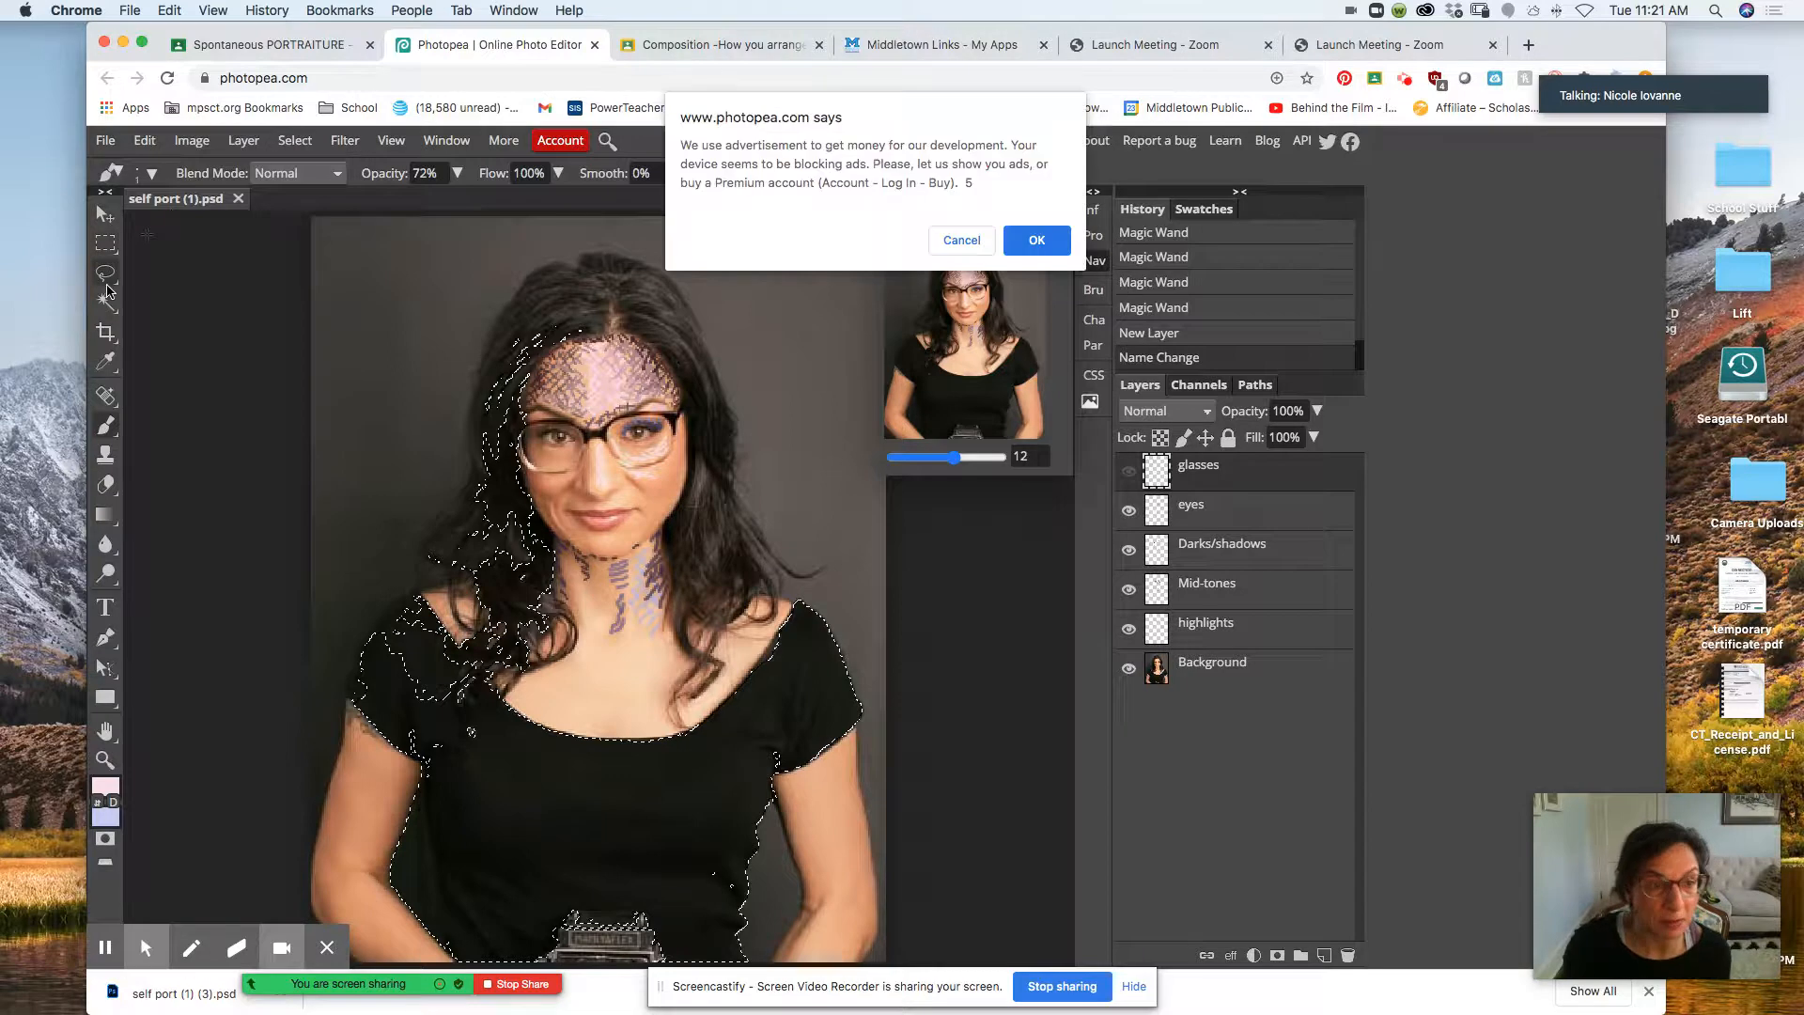
left_click(1029, 241)
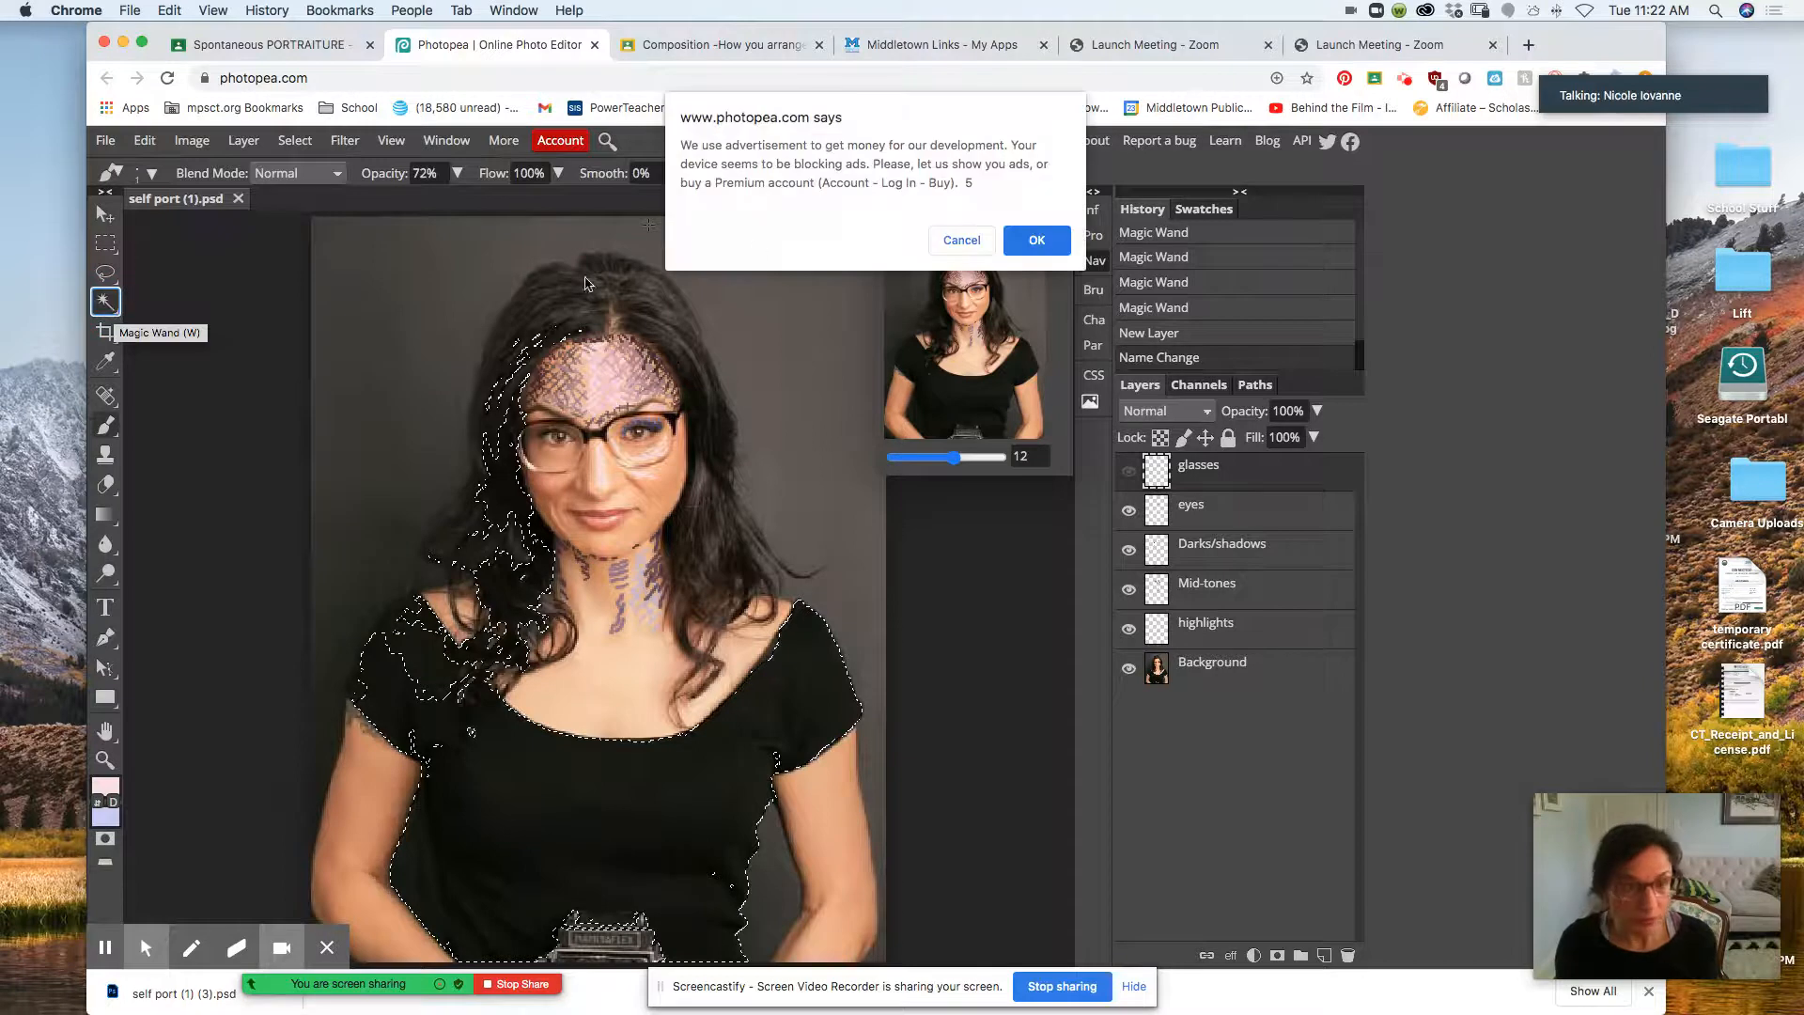
left_click(1018, 245)
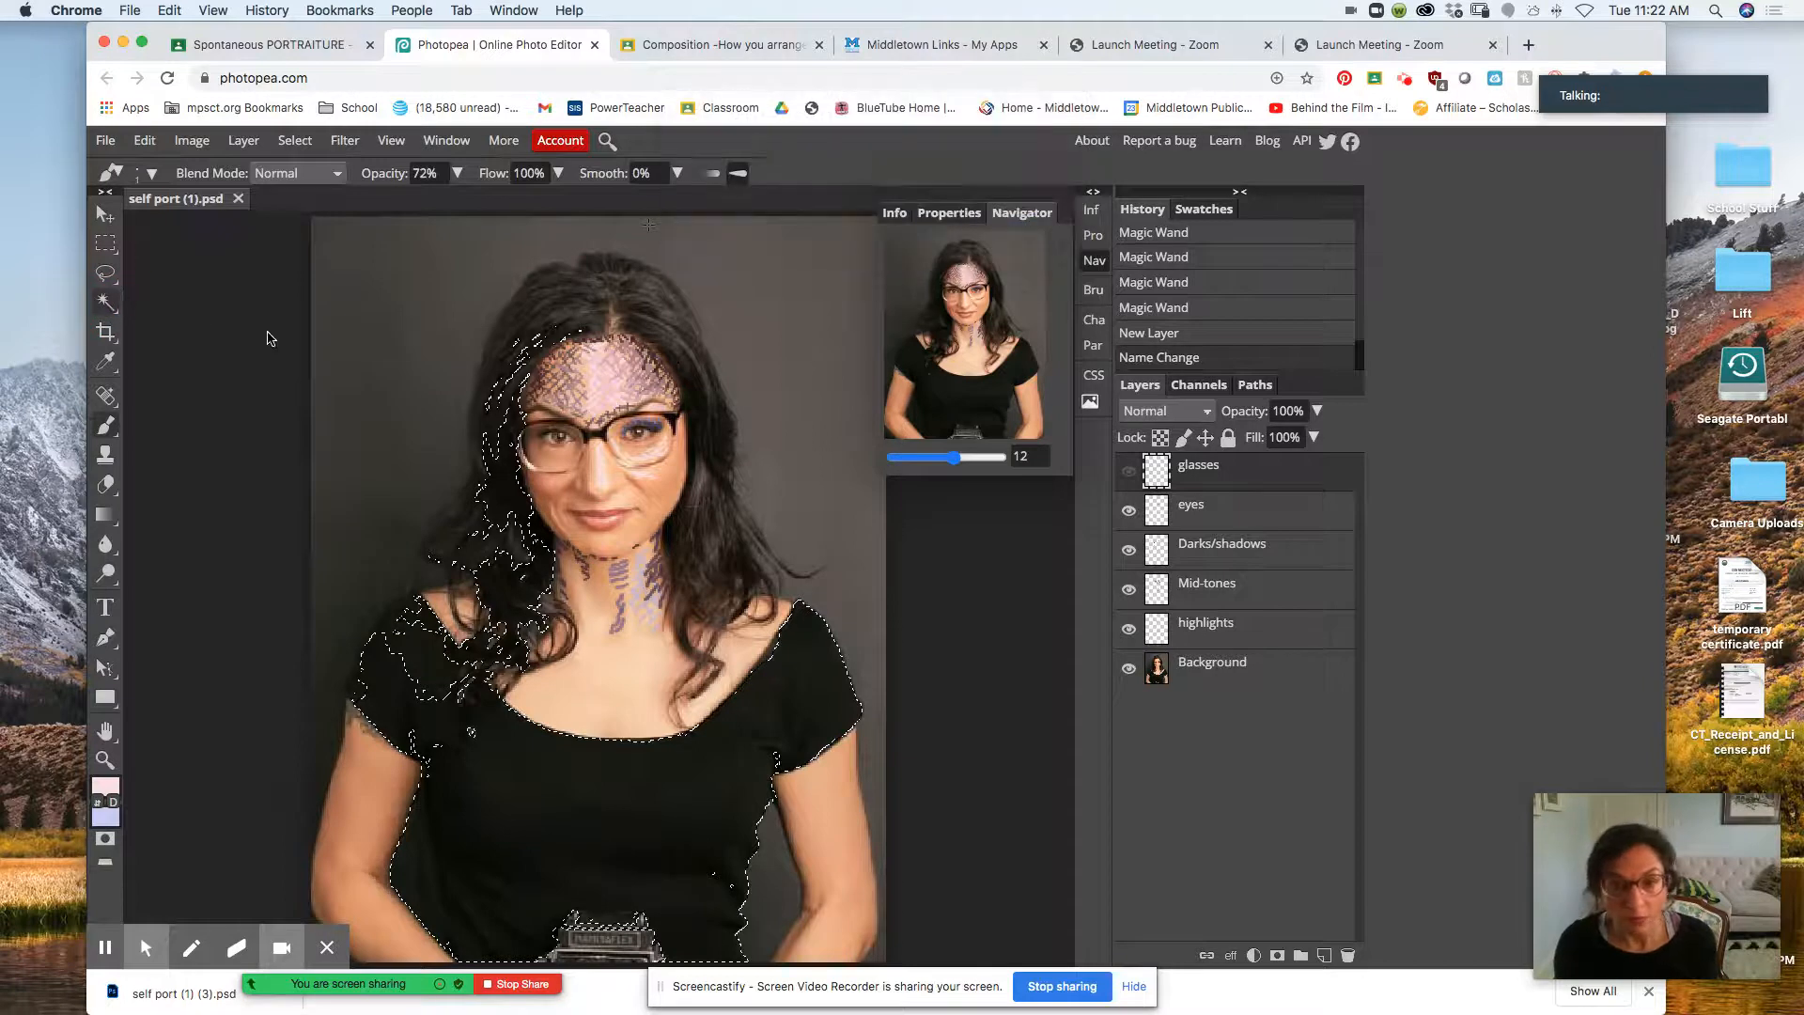
right_click(108, 305)
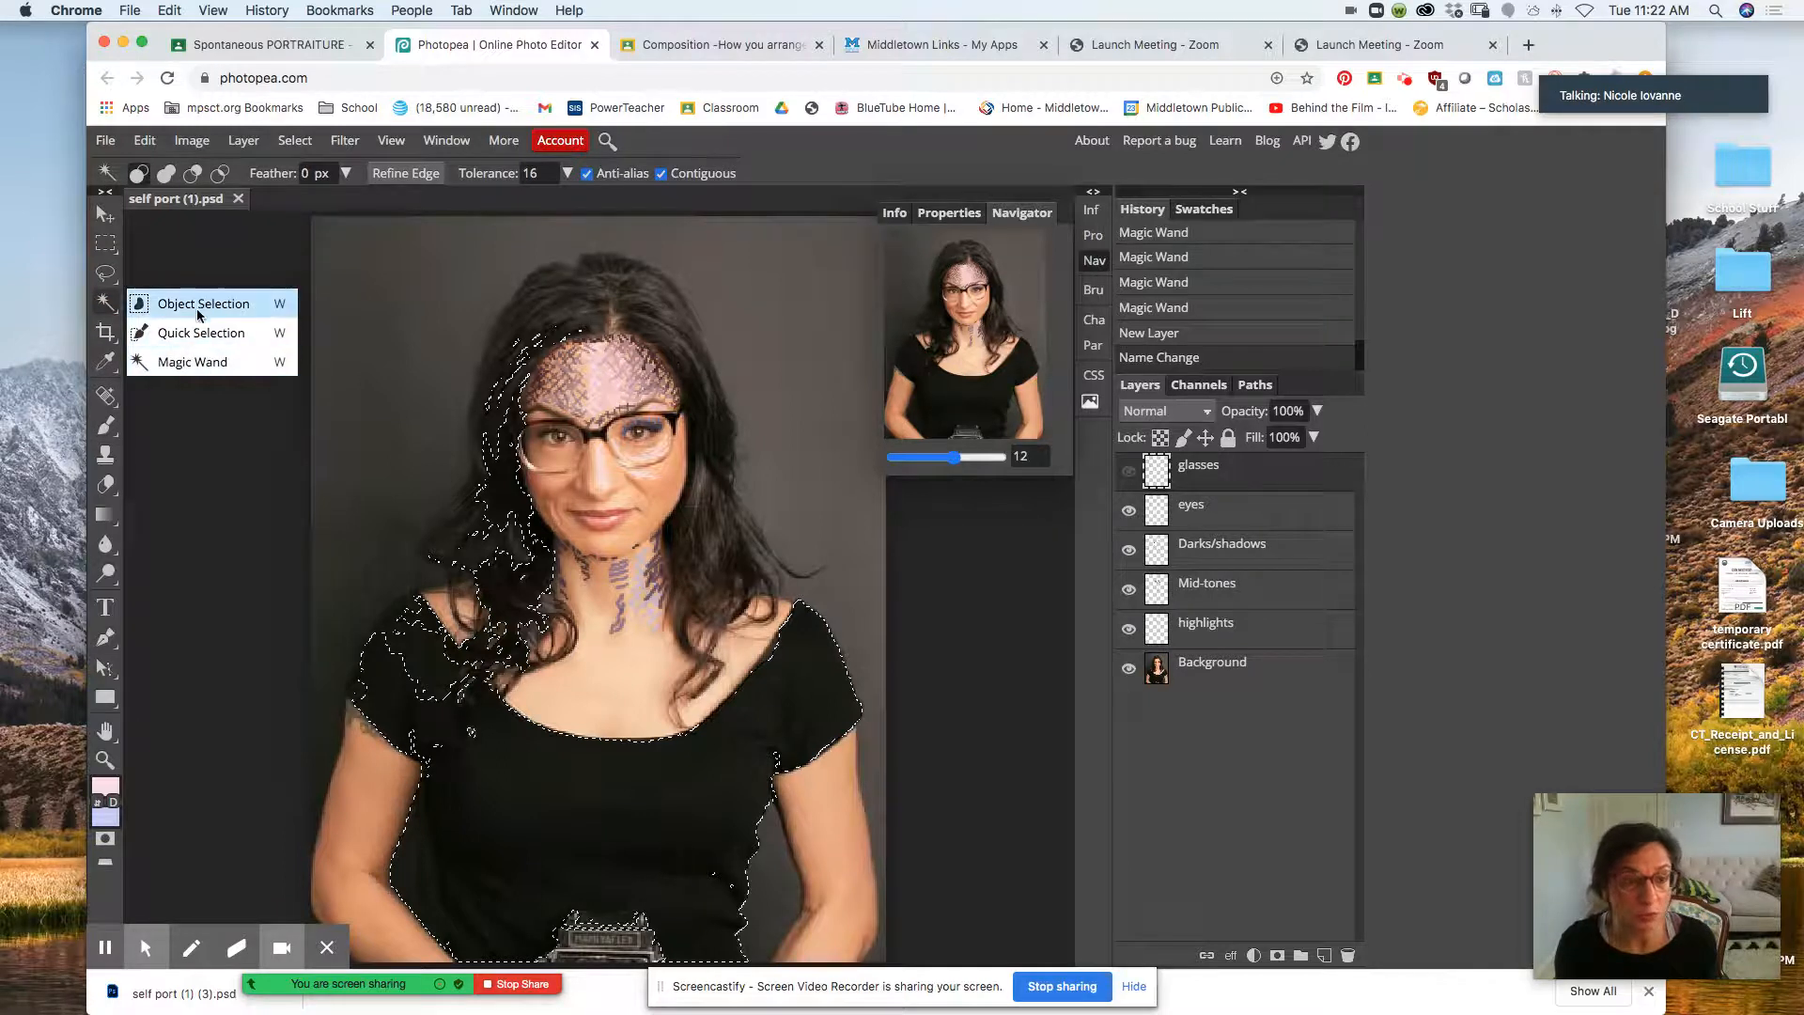
left_click(192, 366)
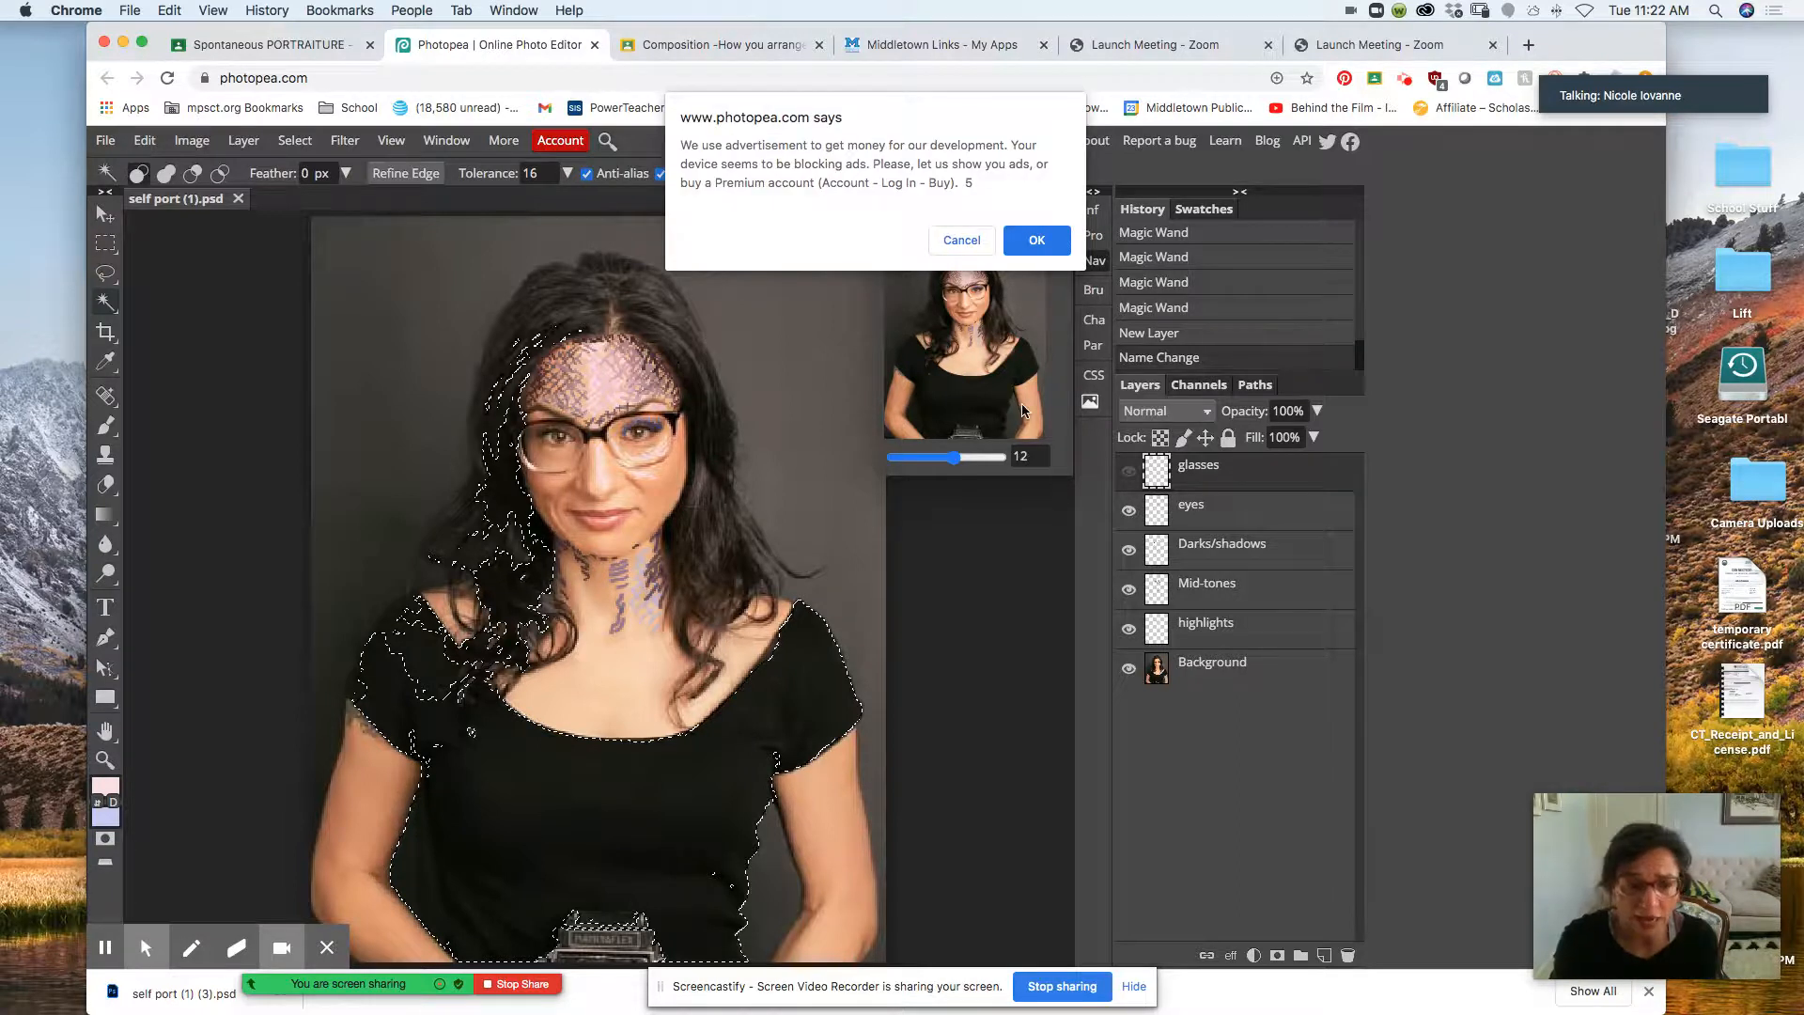
left_click(1037, 241)
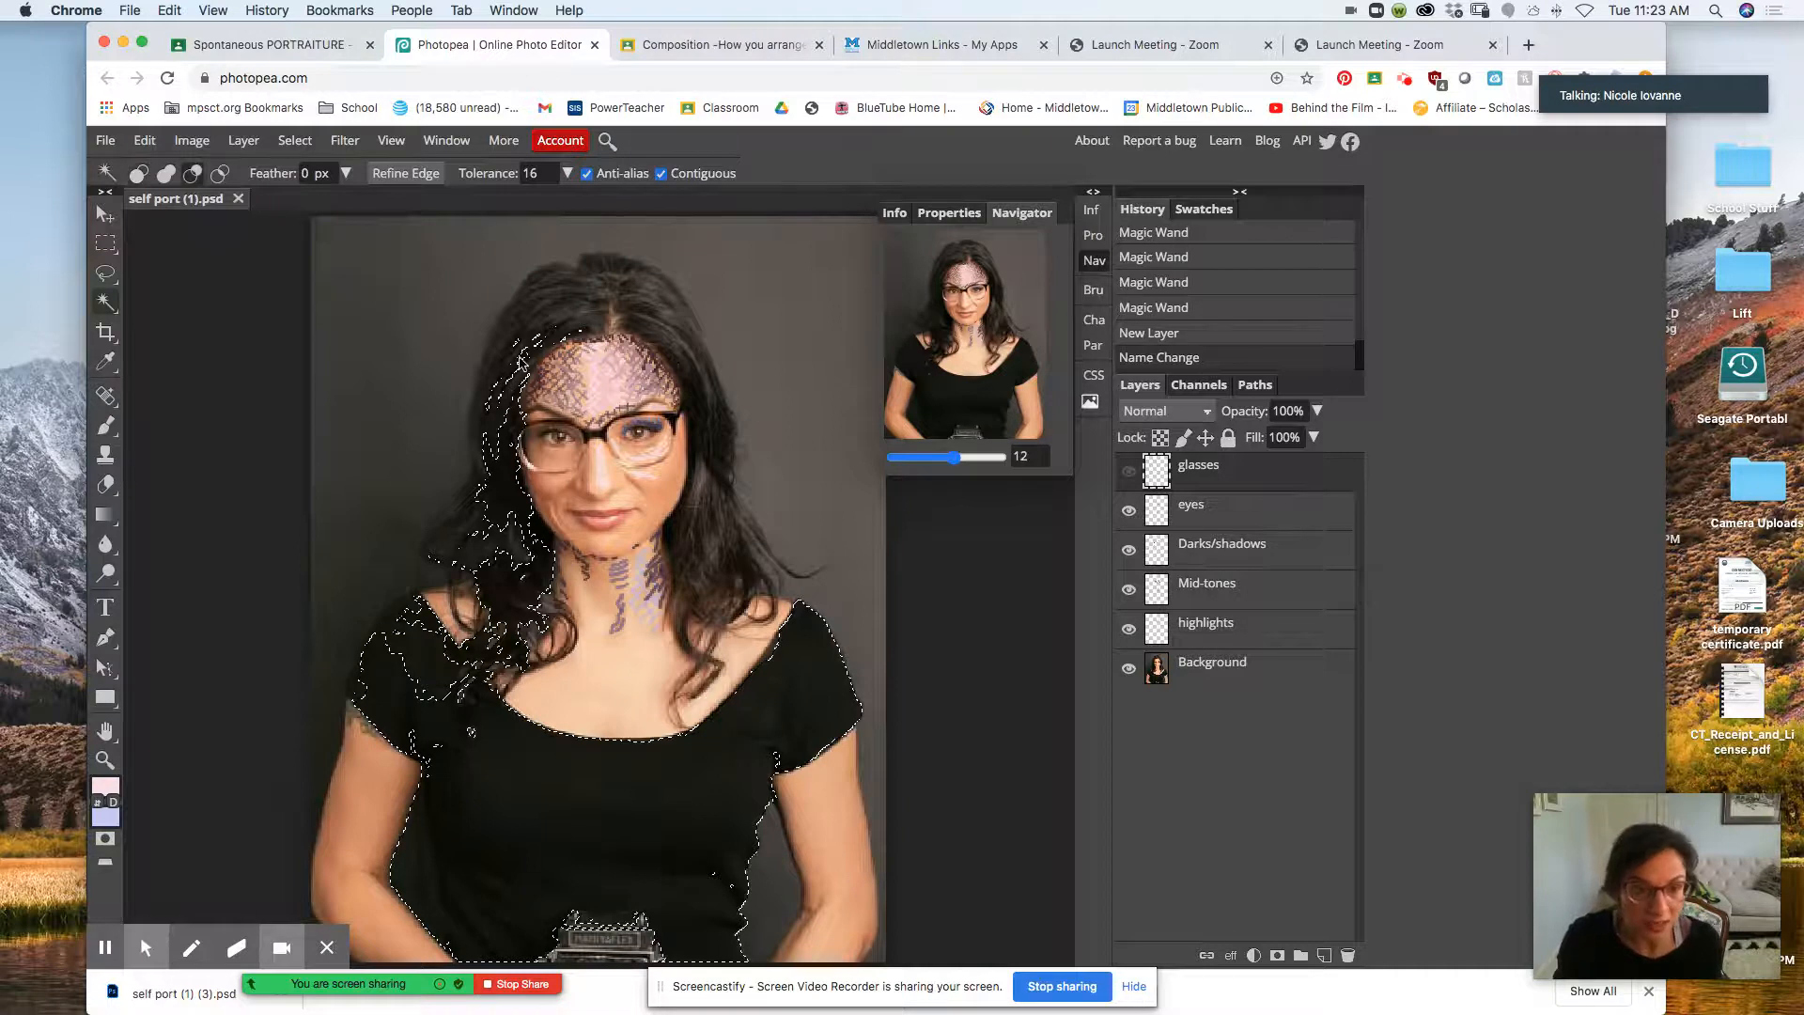
left_click(517, 377, "alt")
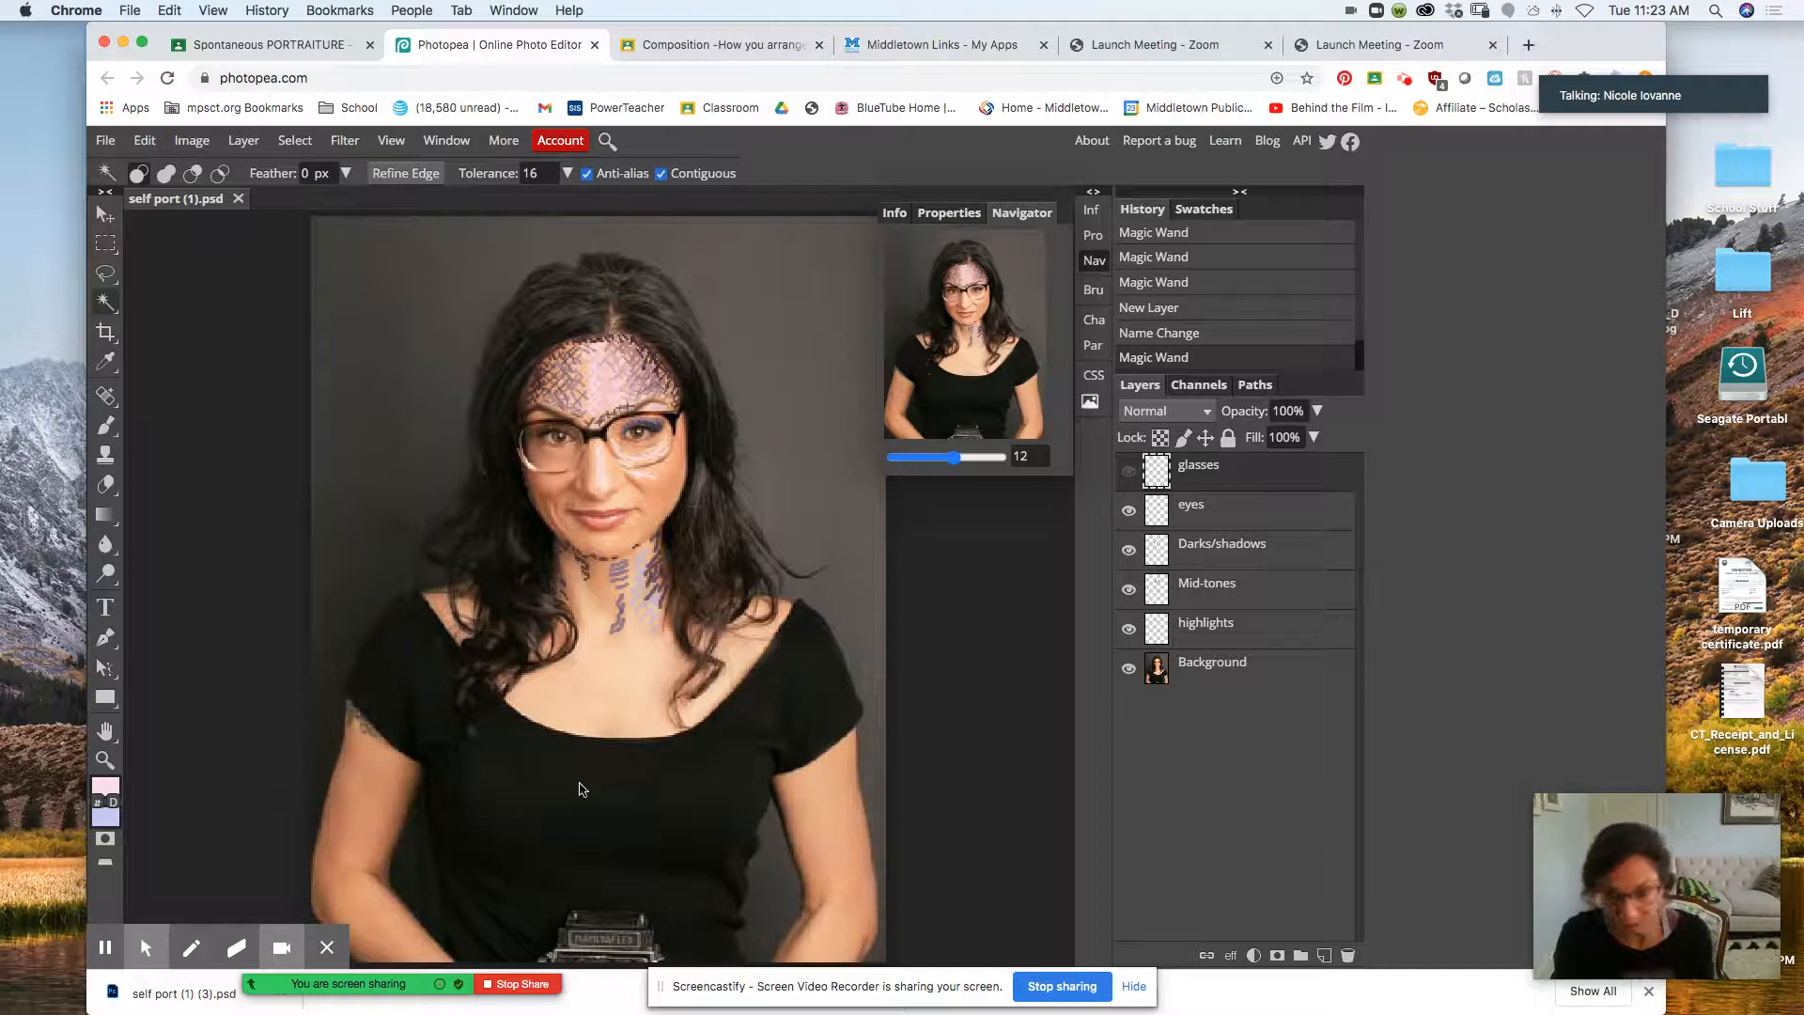
- Select the black shirt area on the Background layer with the Magic Wand
left_click(1217, 675)
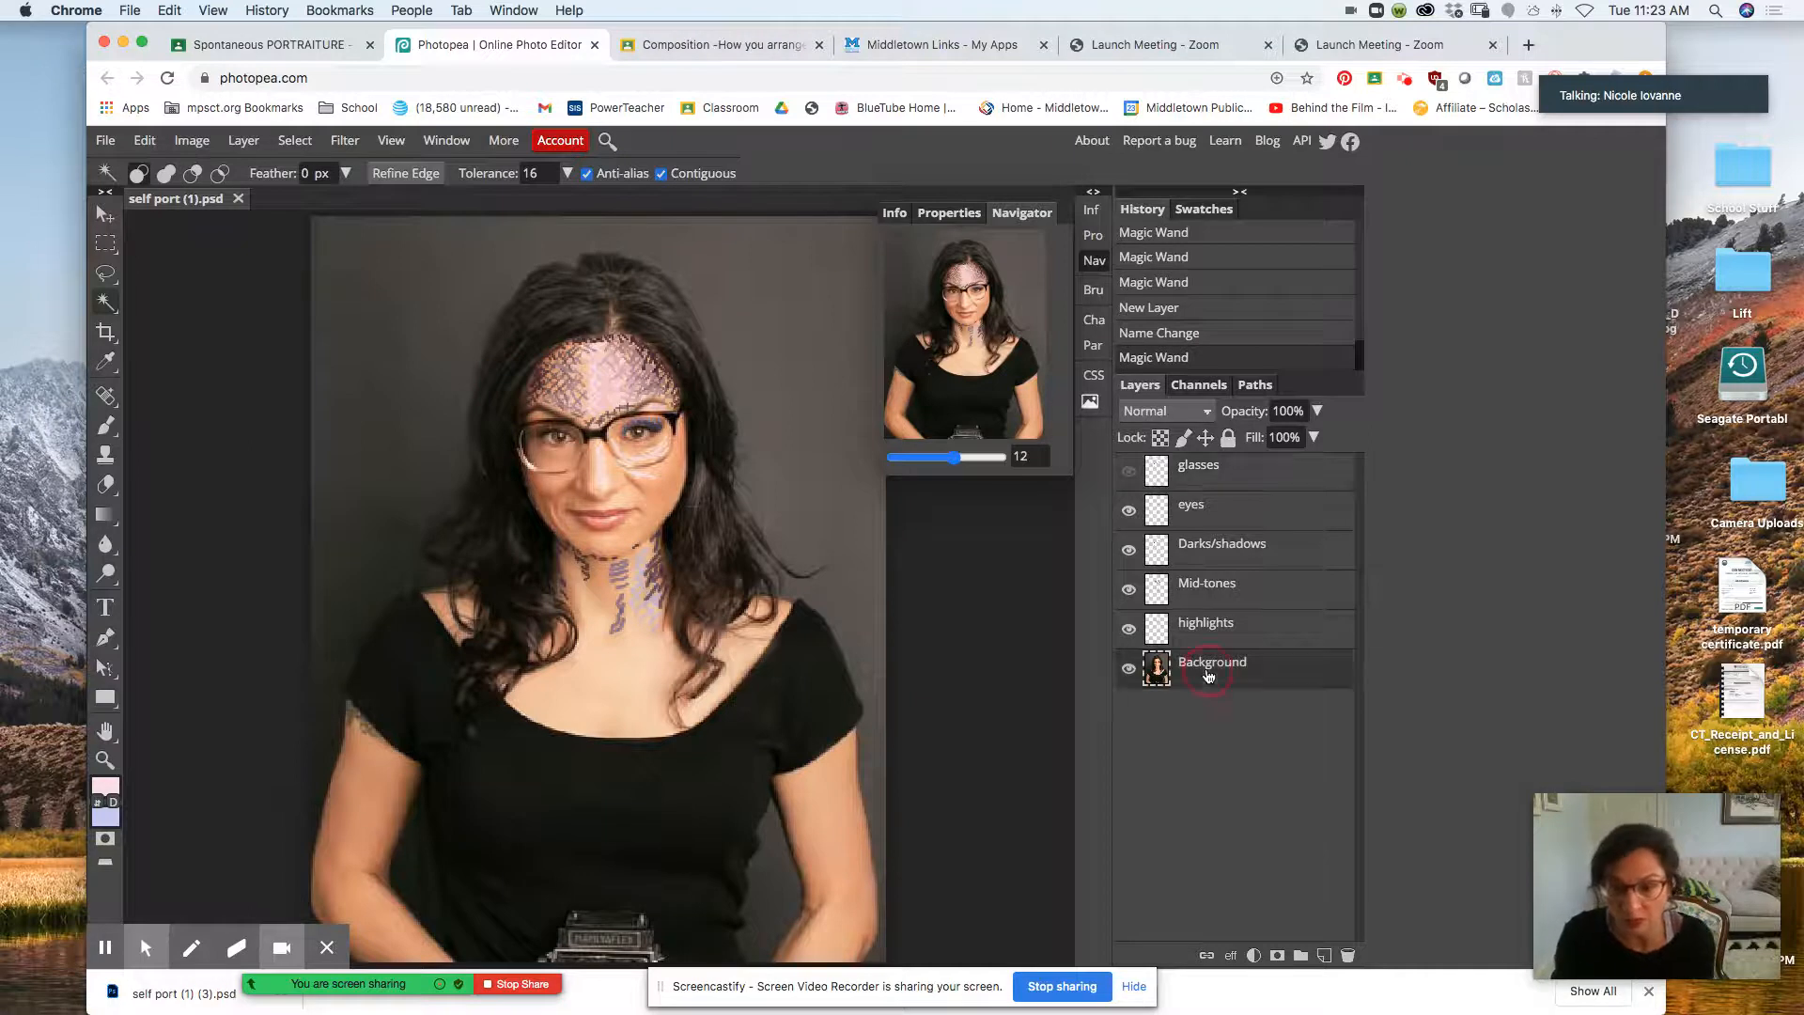
key("Return")
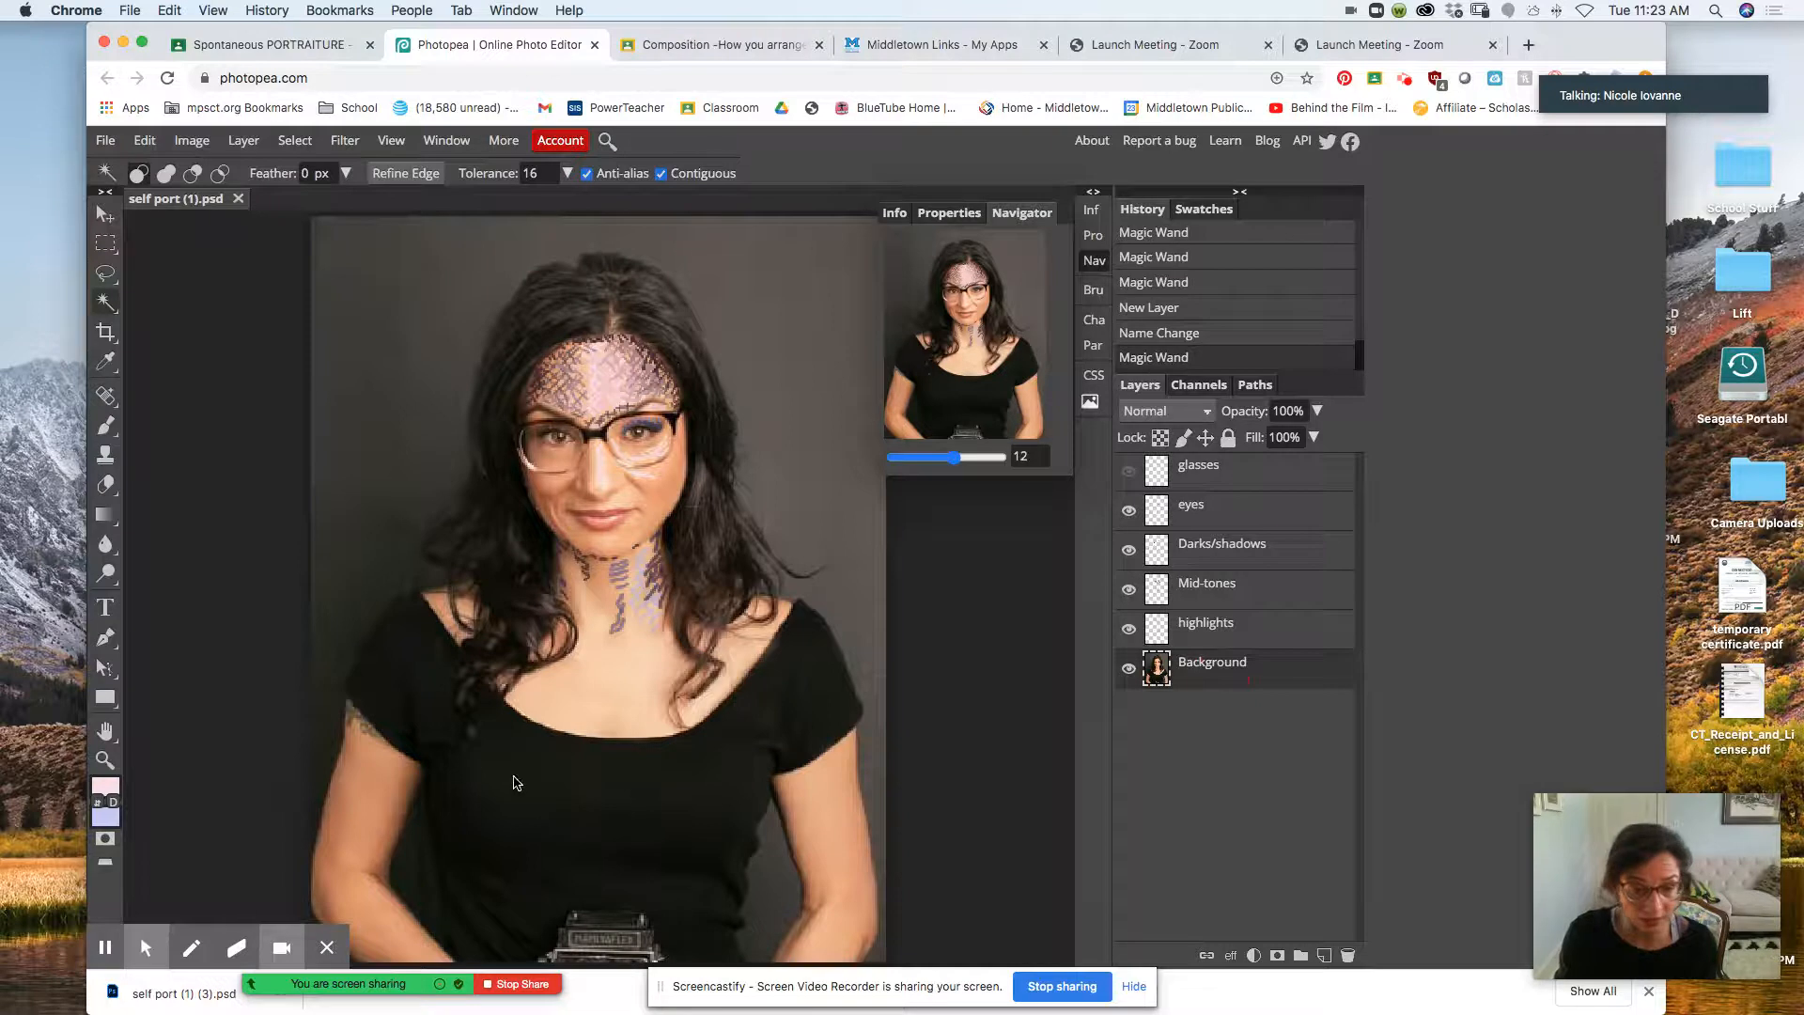
left_click(599, 821)
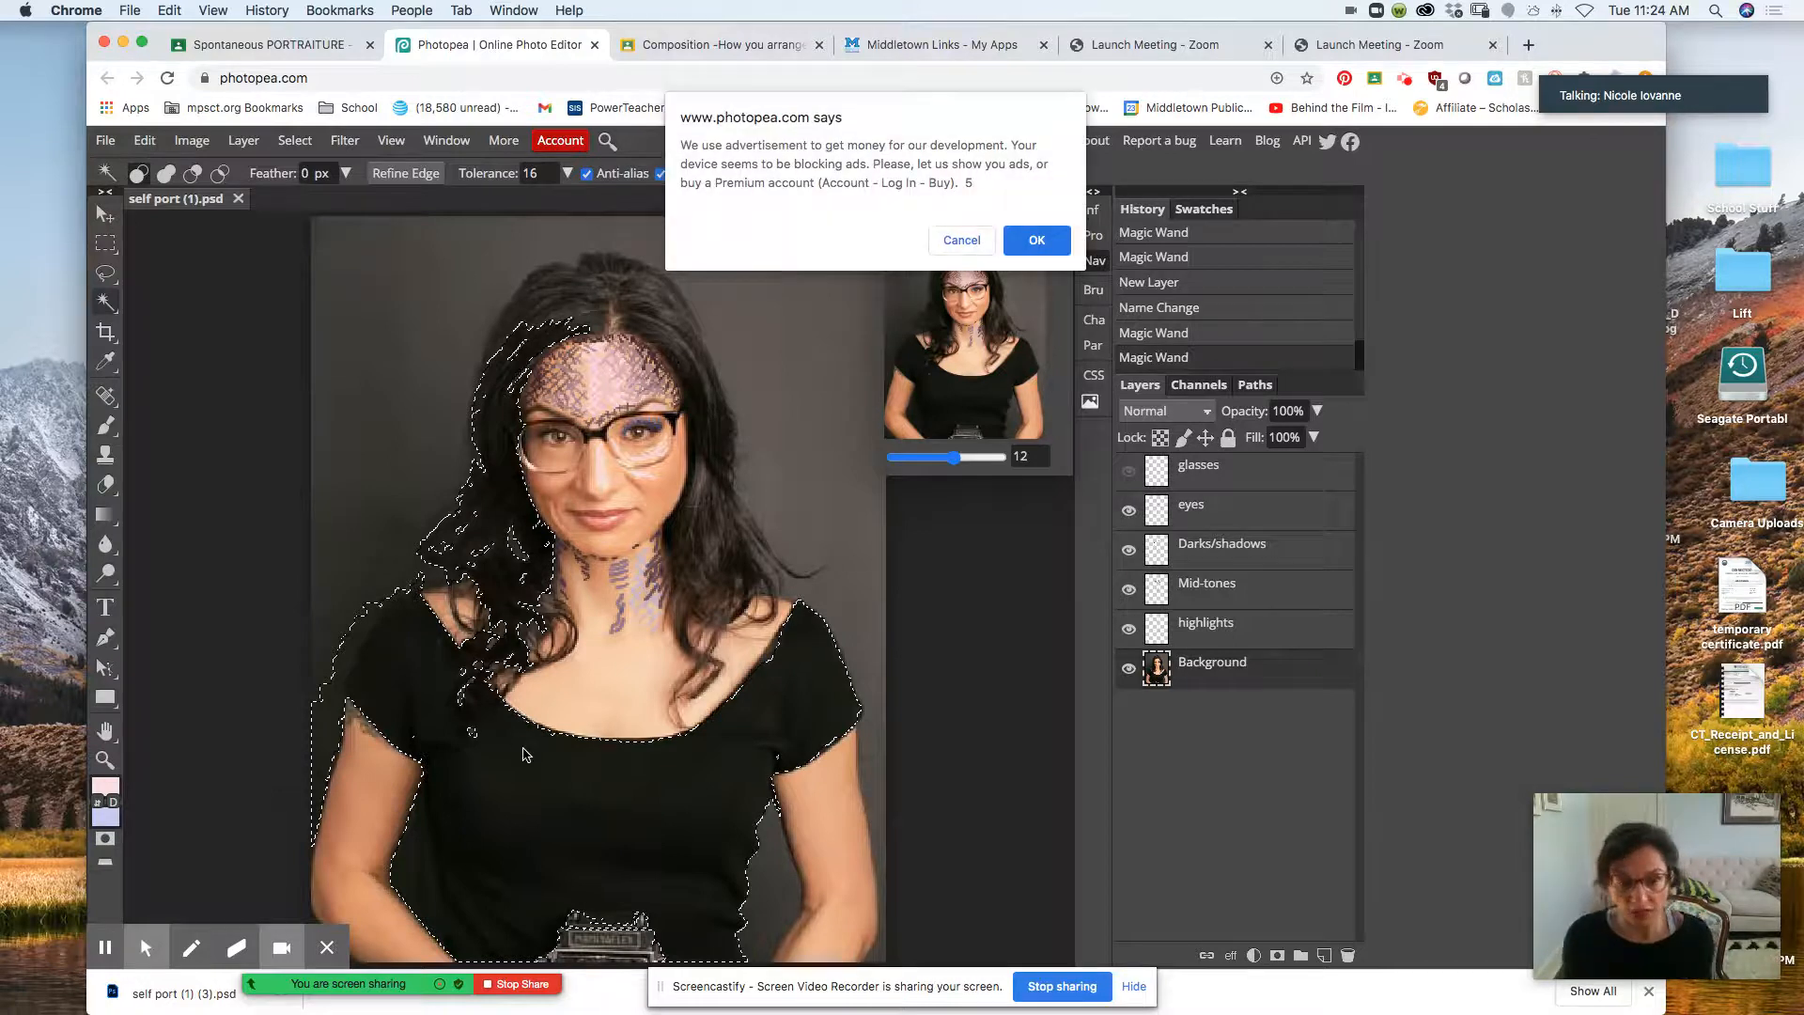
left_click(1037, 243)
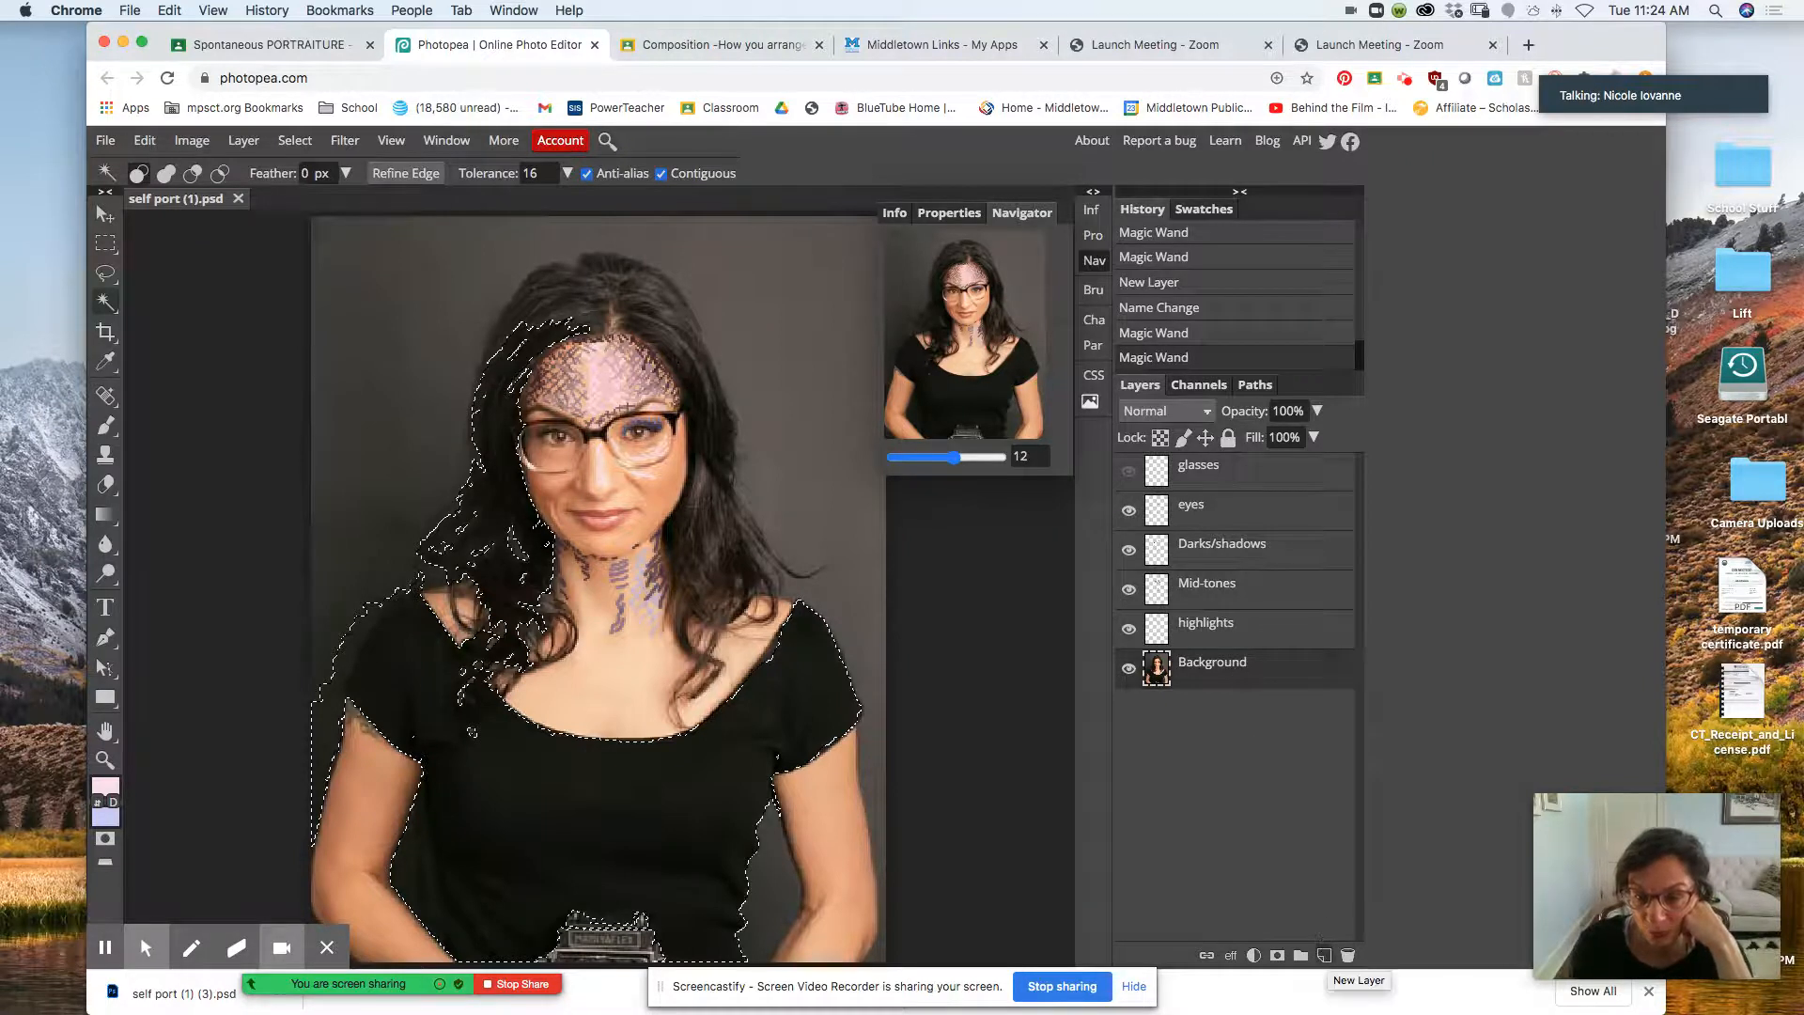
- Add a new layer directly above Background and name it "shirt"
left_click(1324, 954)
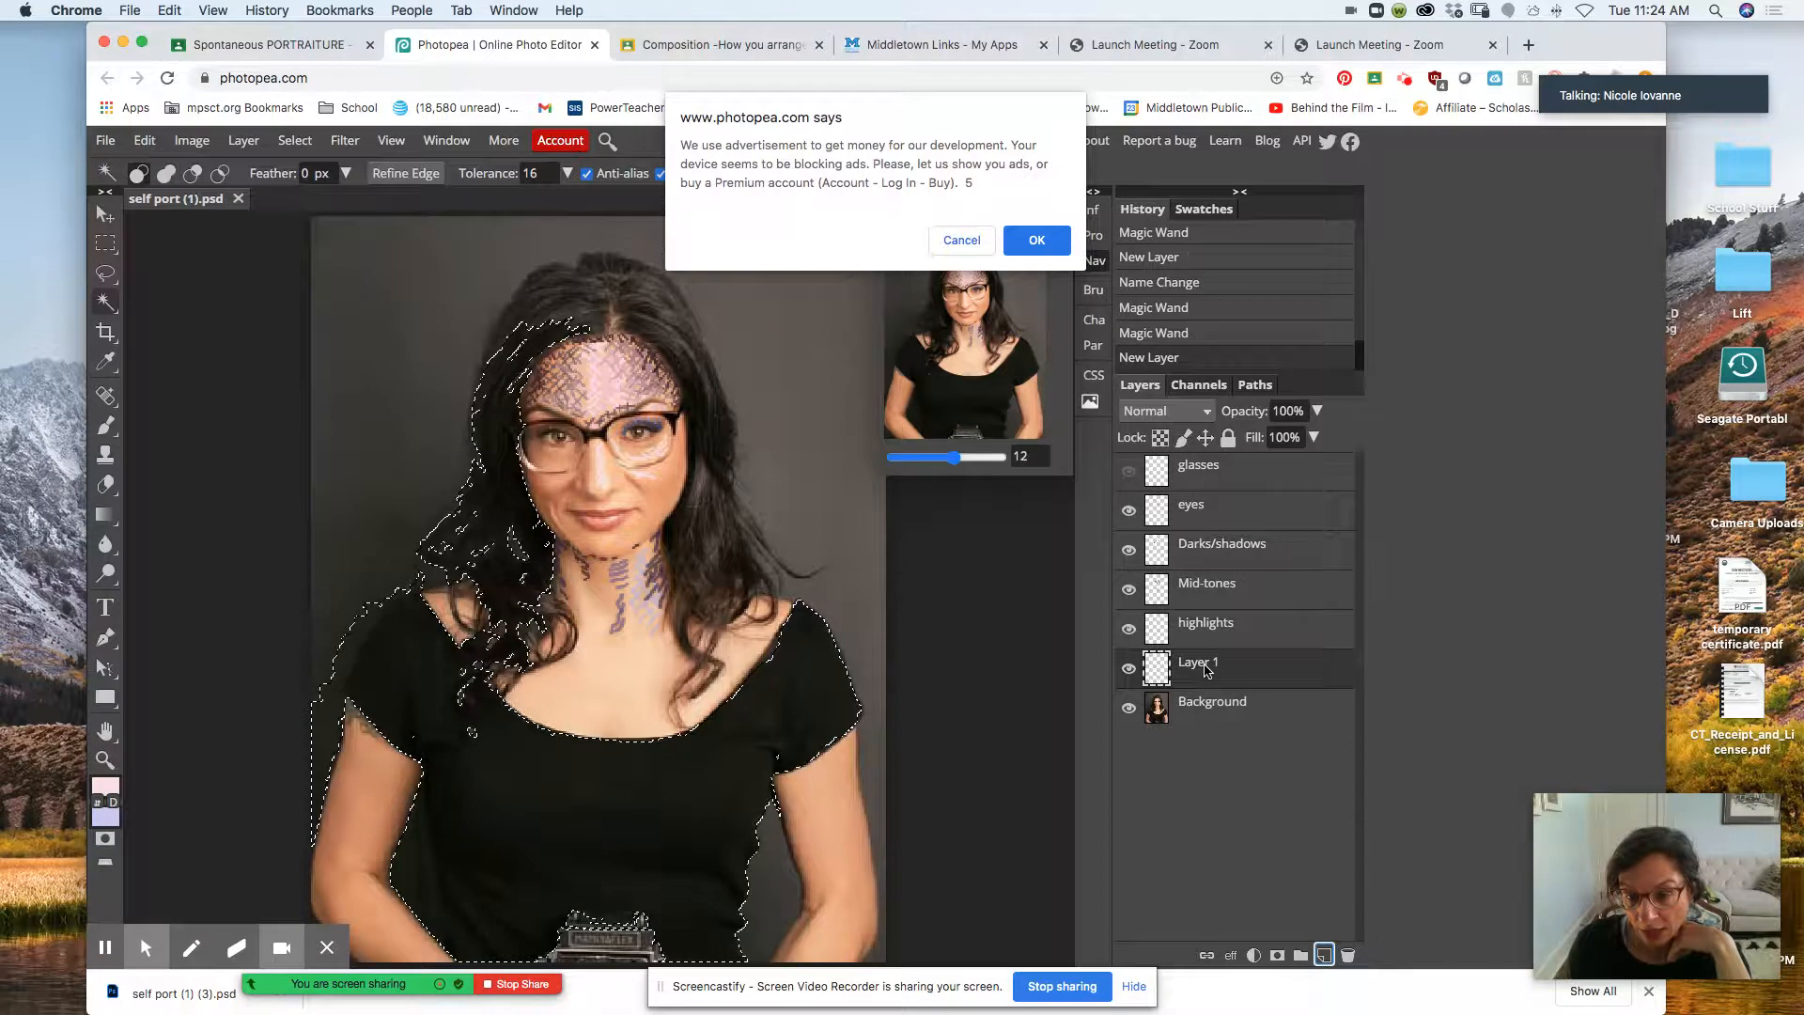
left_click(1015, 239)
left_click(1201, 667)
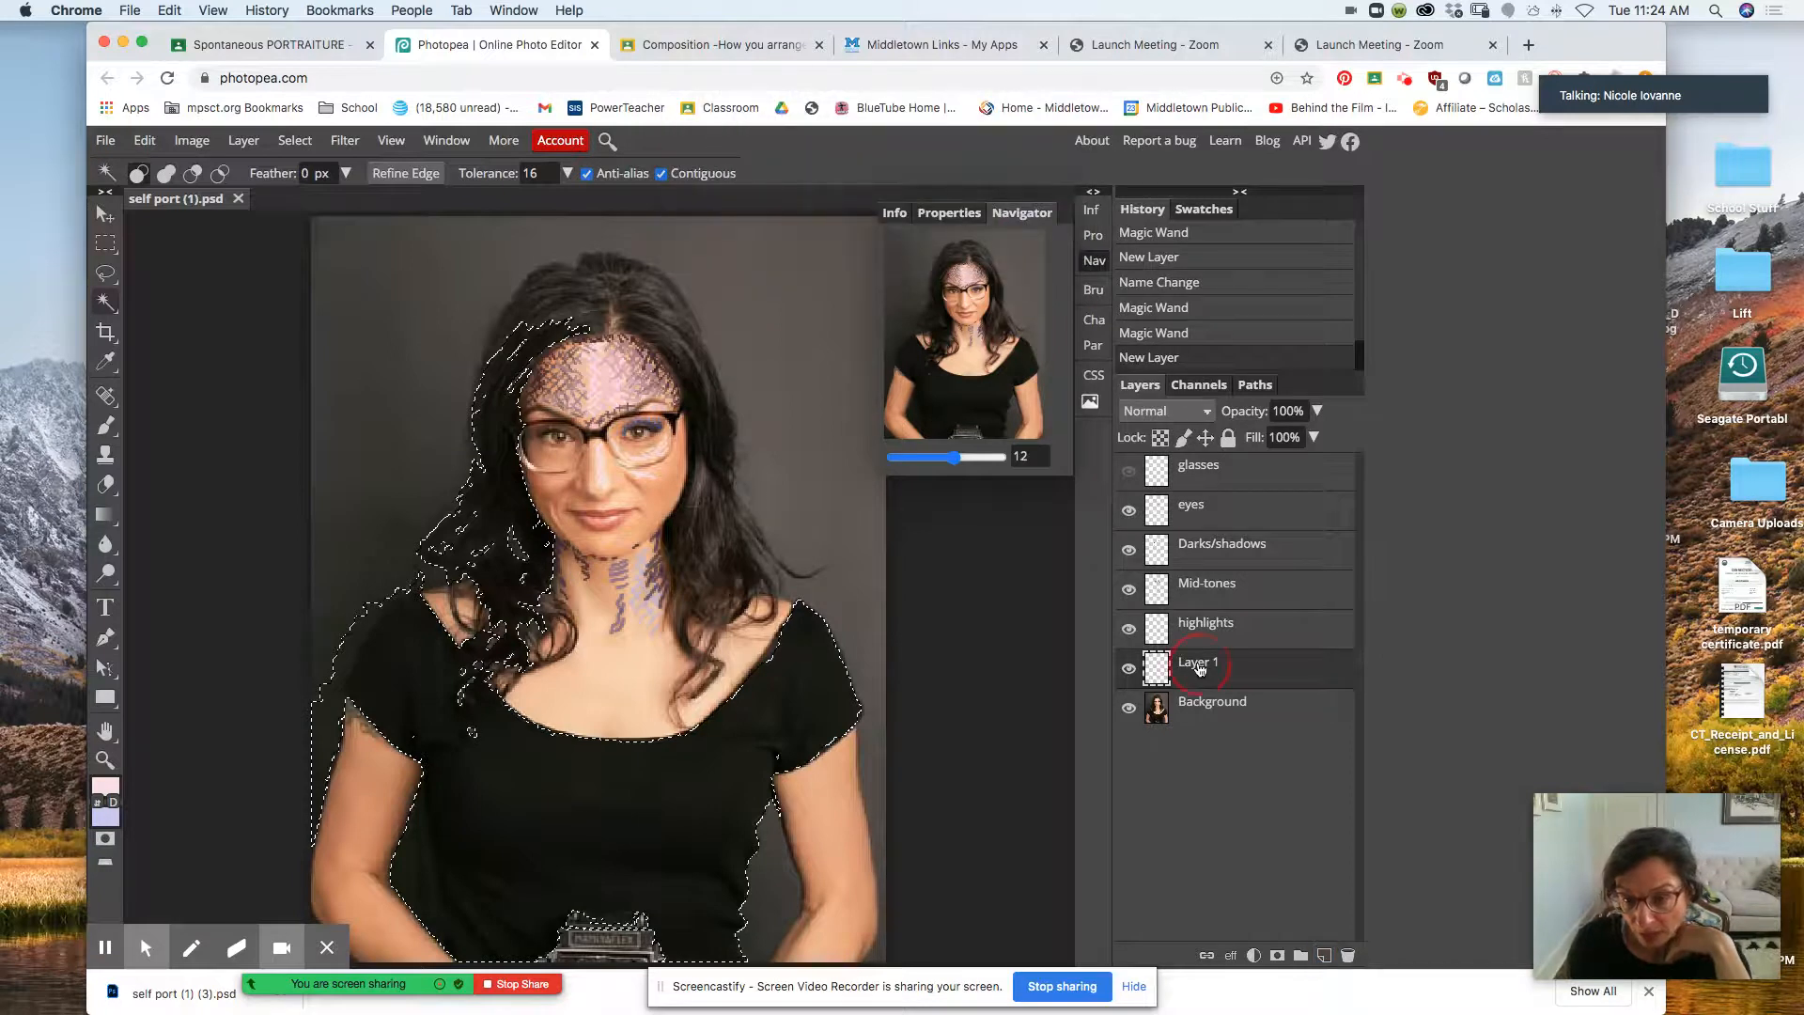
double_click(1200, 667)
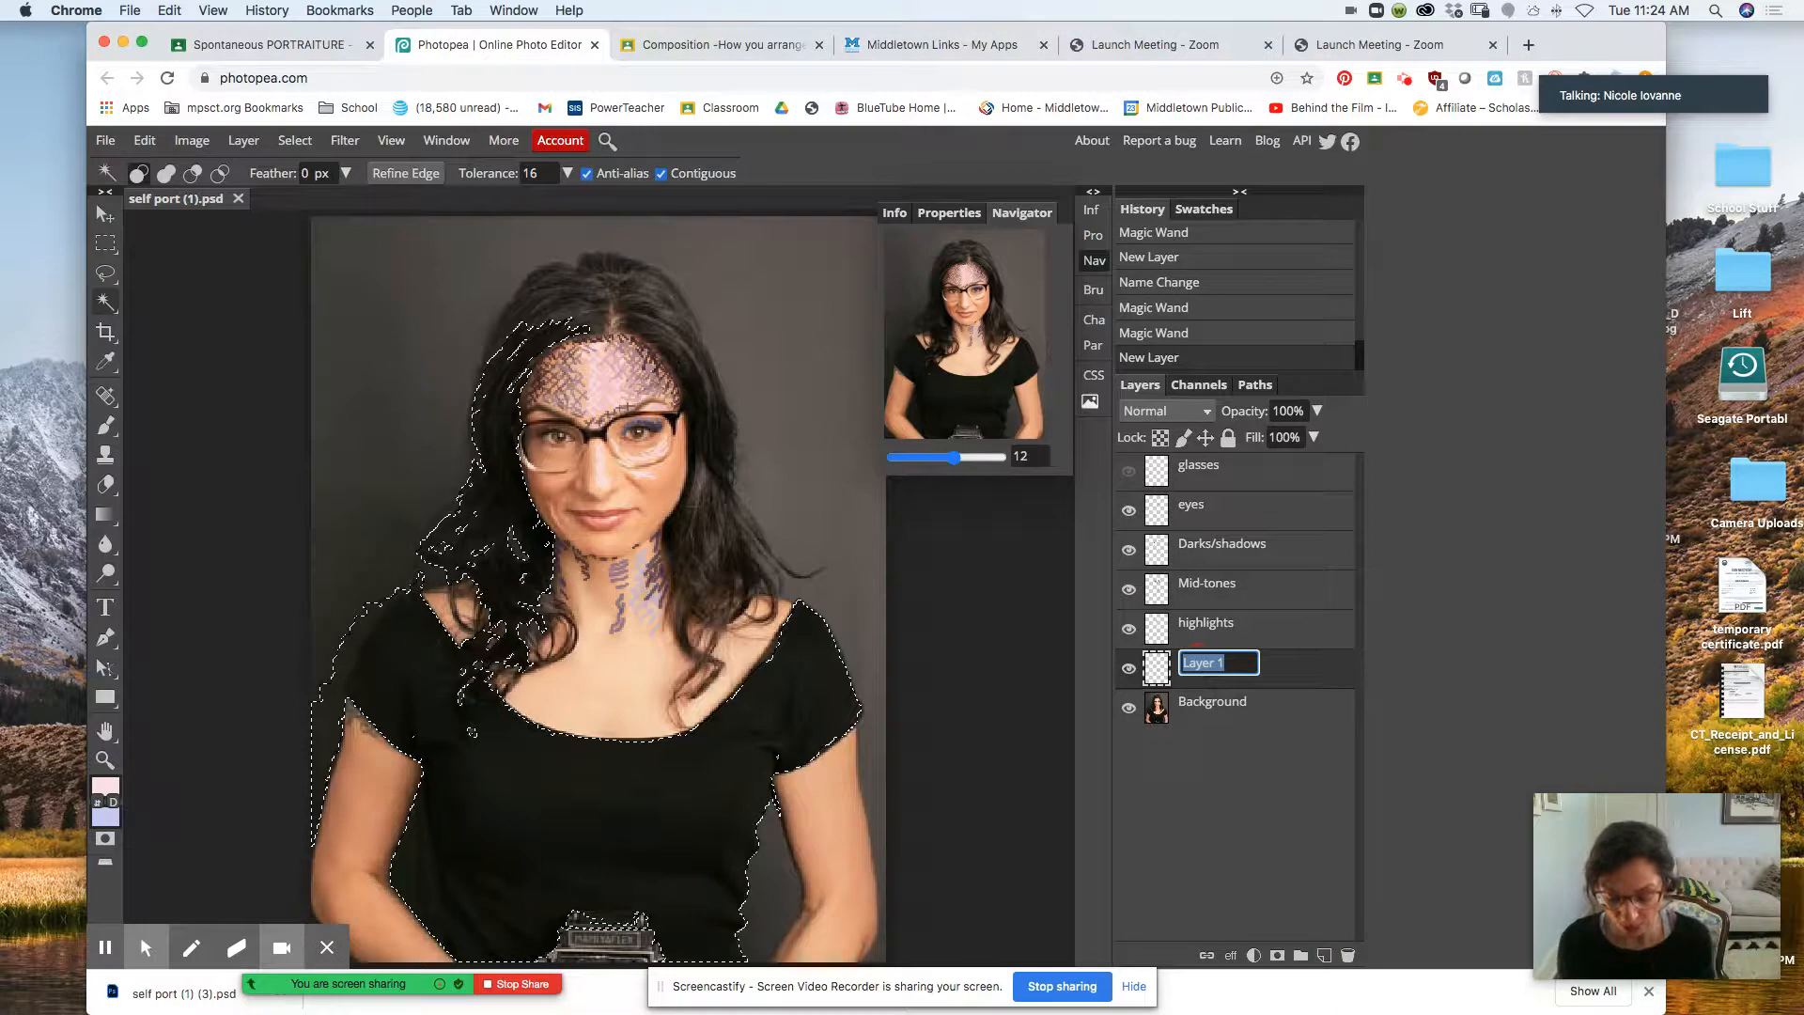
type("shirt")
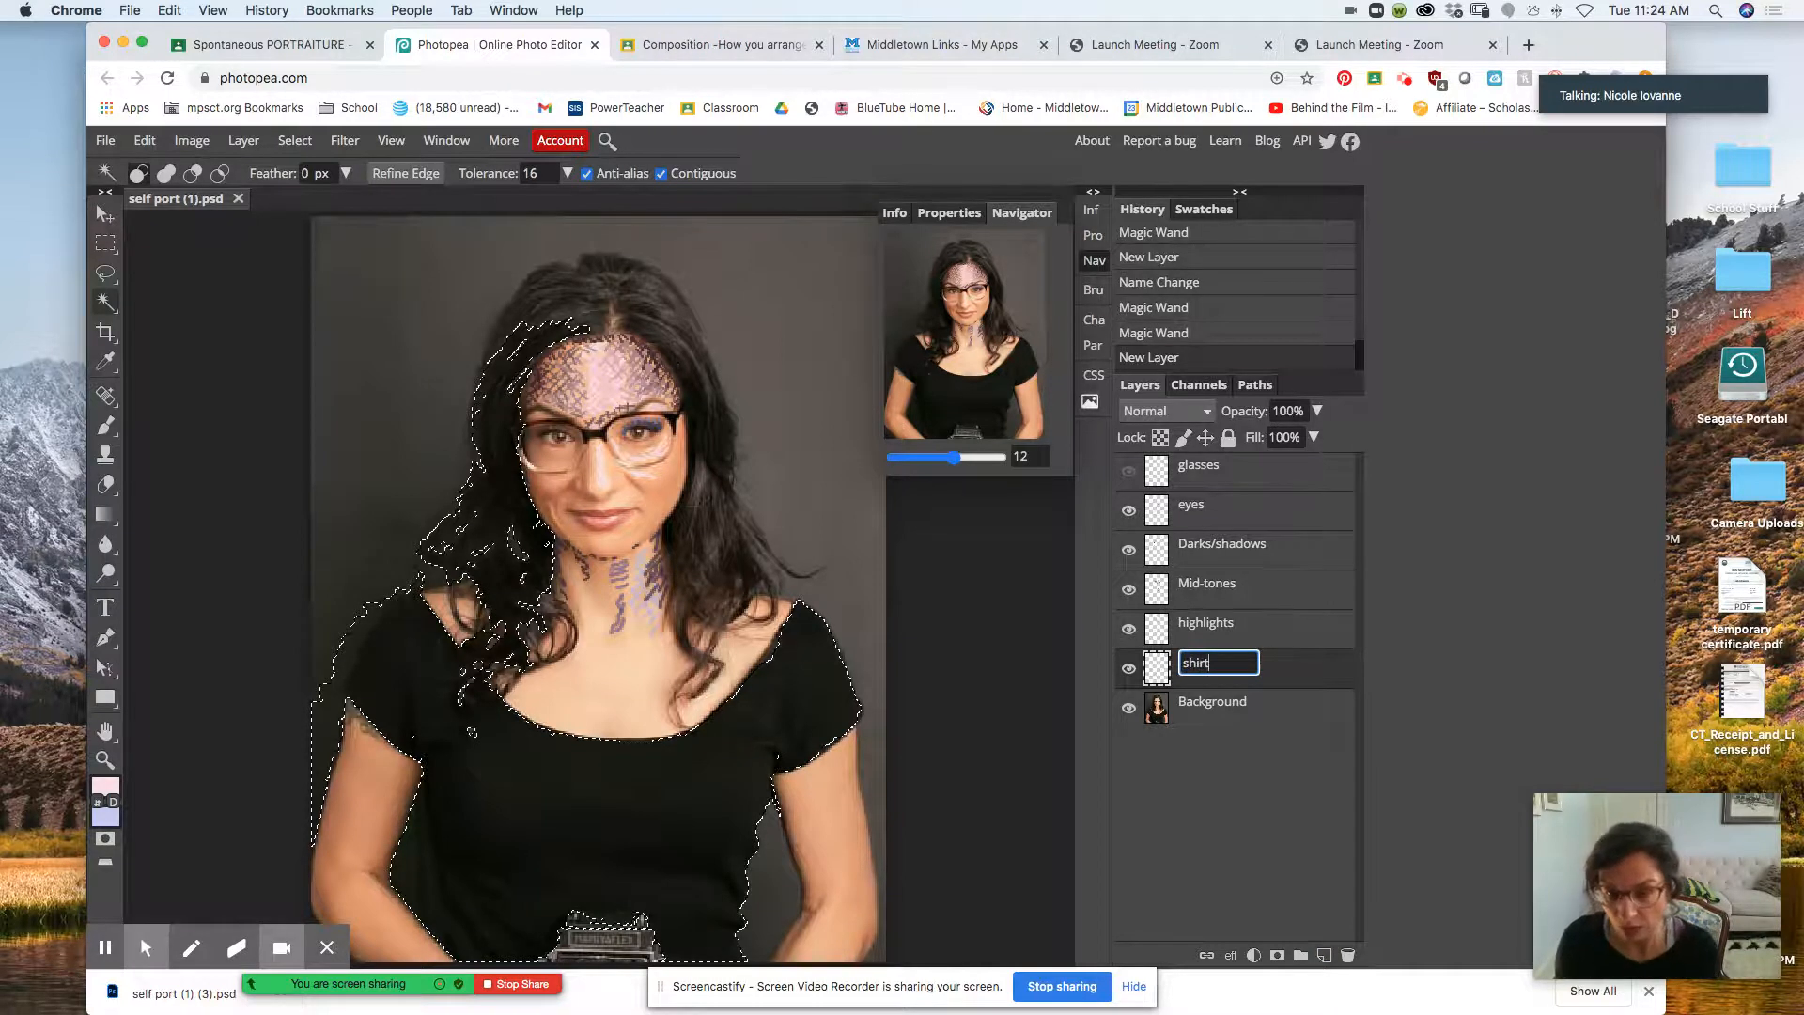
key("Return")
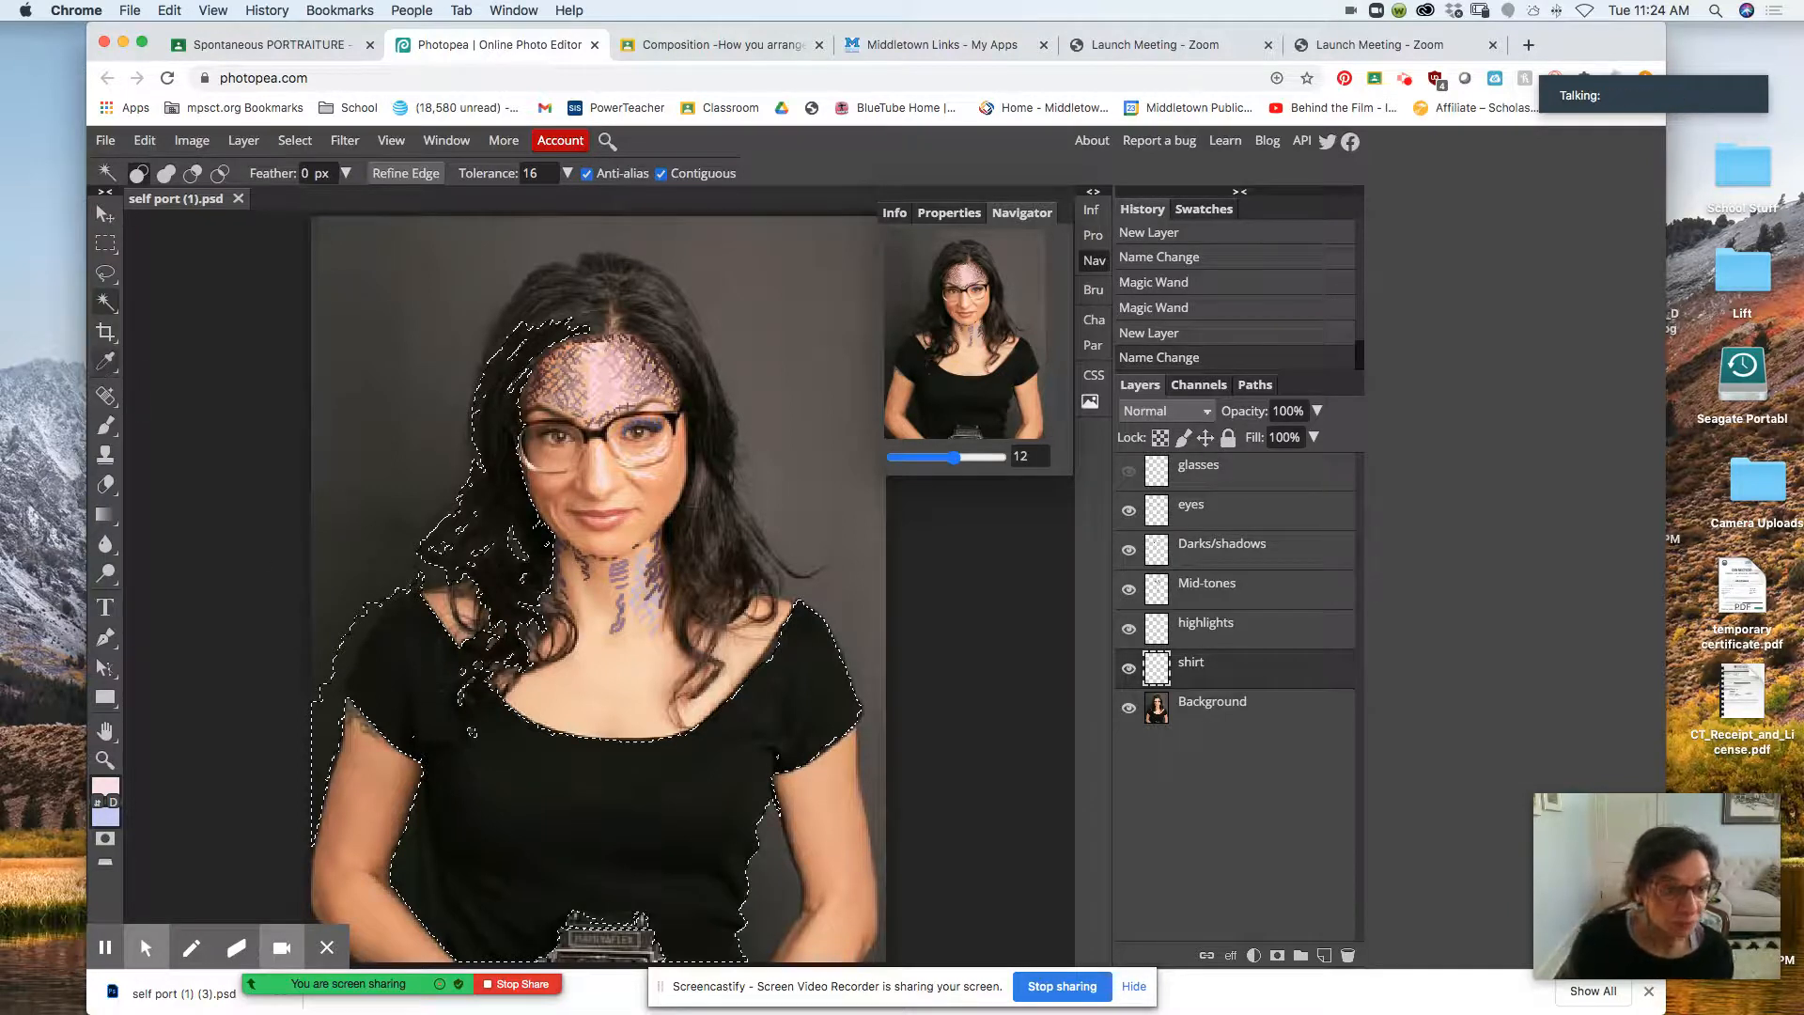
- Activate the Brush tool and frame the whole shirt on the canvas ready for painting
left_click(110, 428)
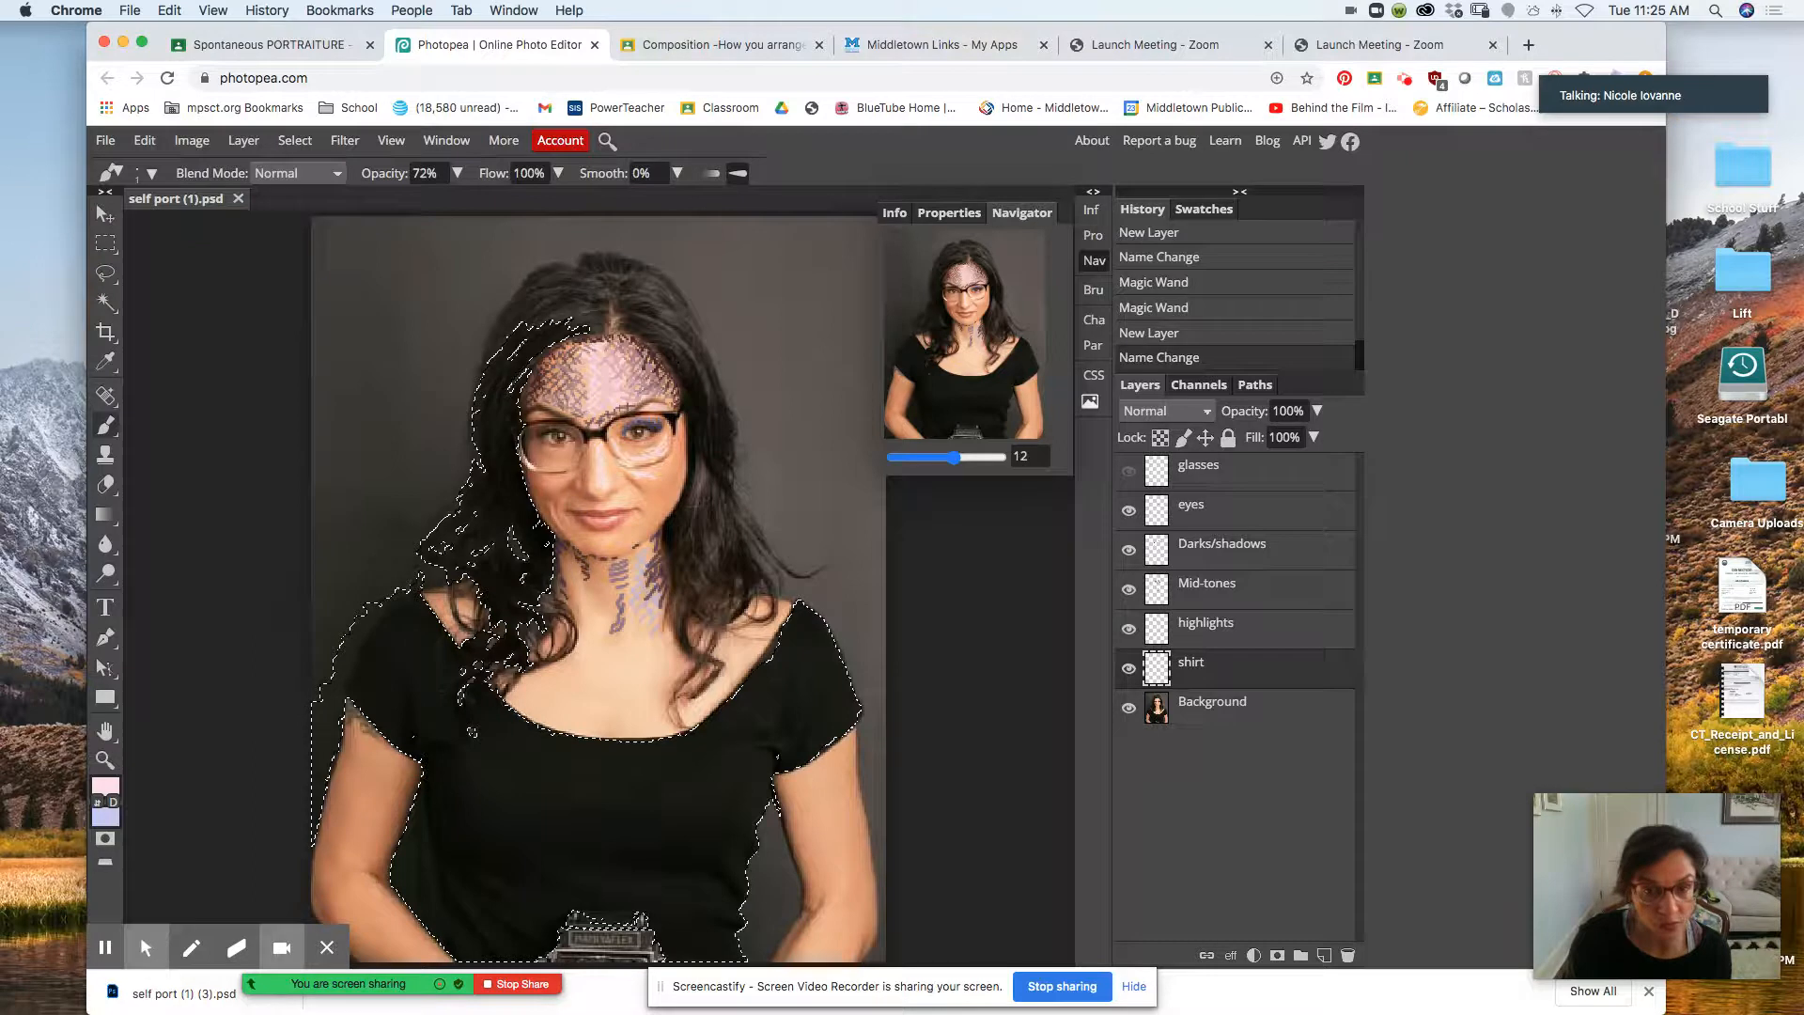
left_click(980, 459)
left_click_drag(958, 324, 946, 385)
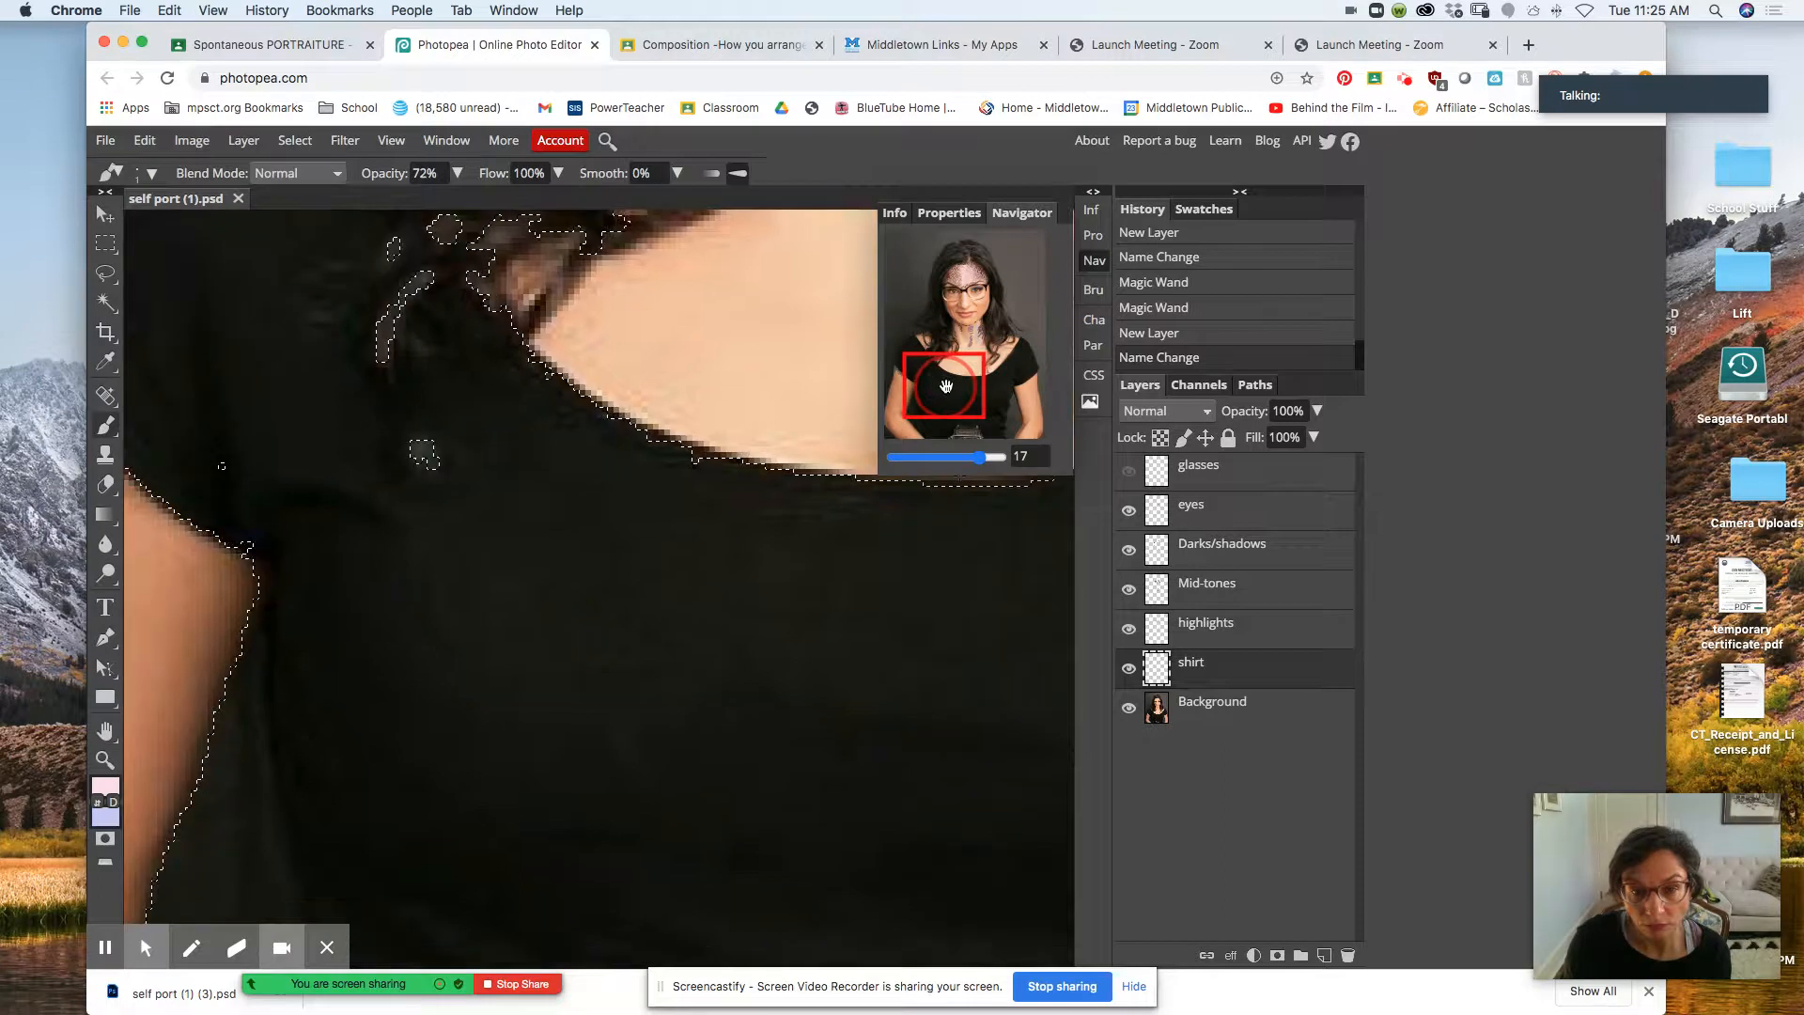
left_click(965, 457)
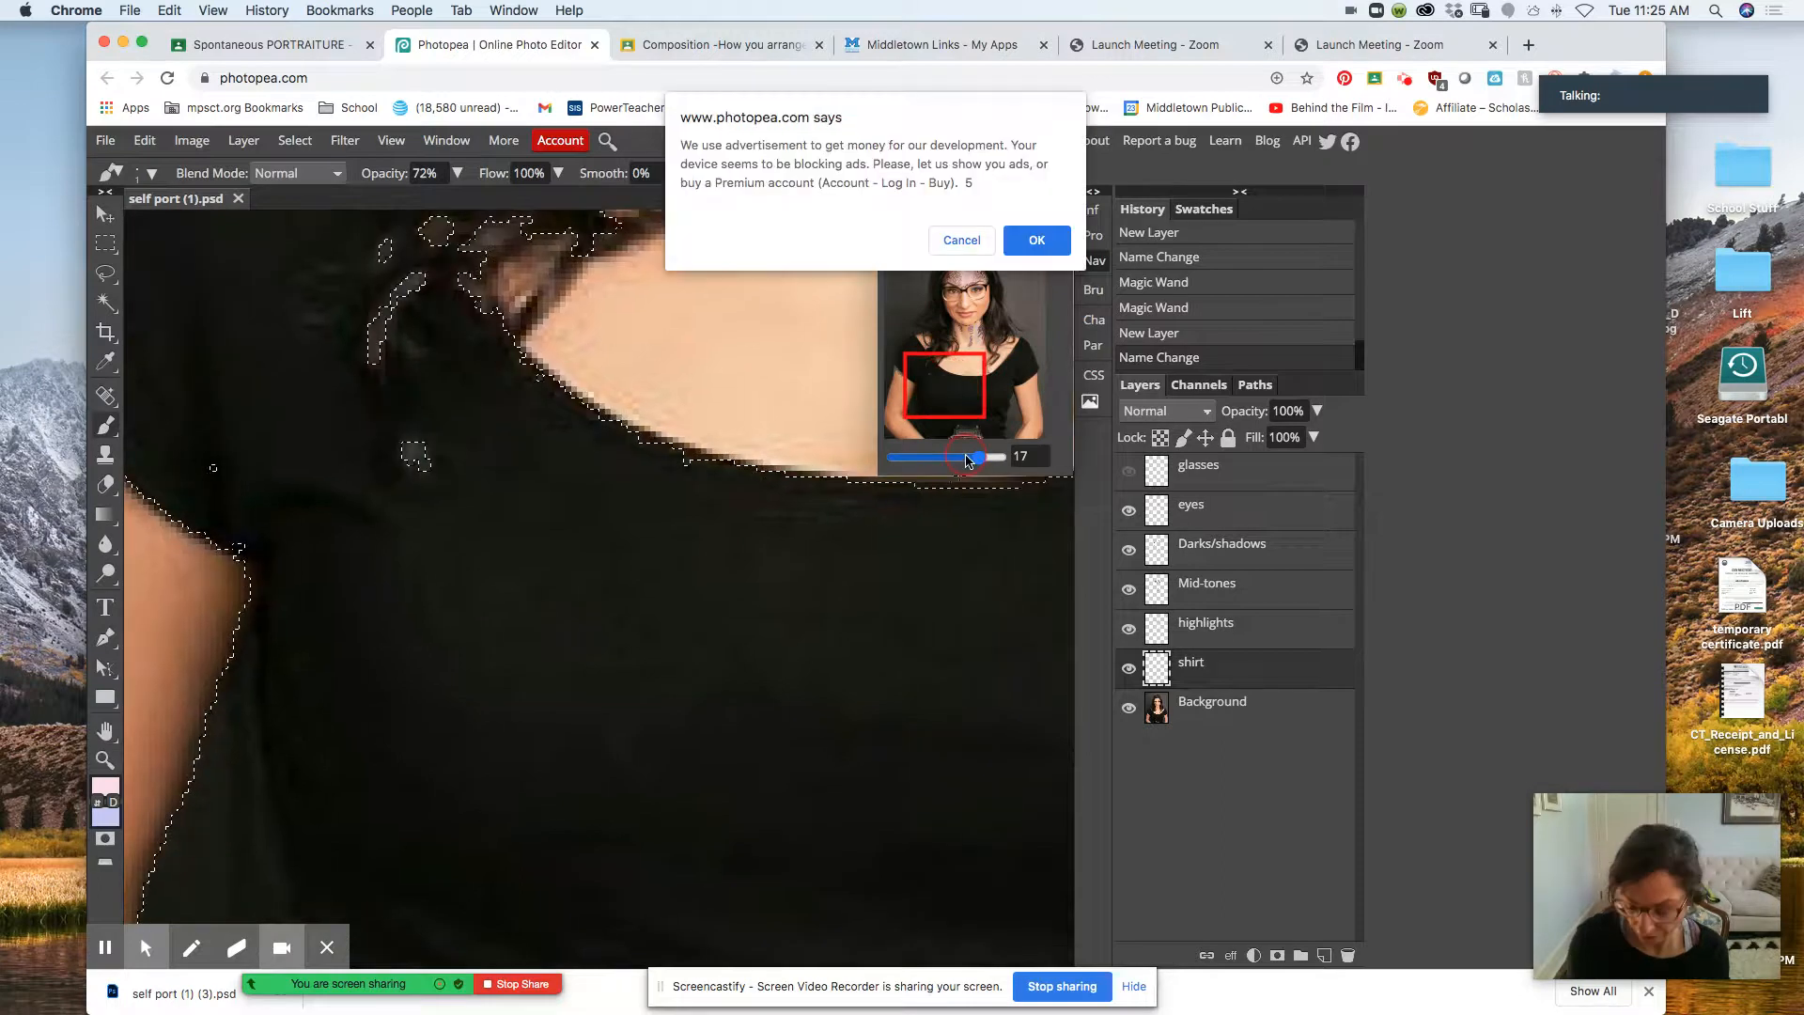
left_click(1035, 242)
left_click_drag(979, 457, 974, 456)
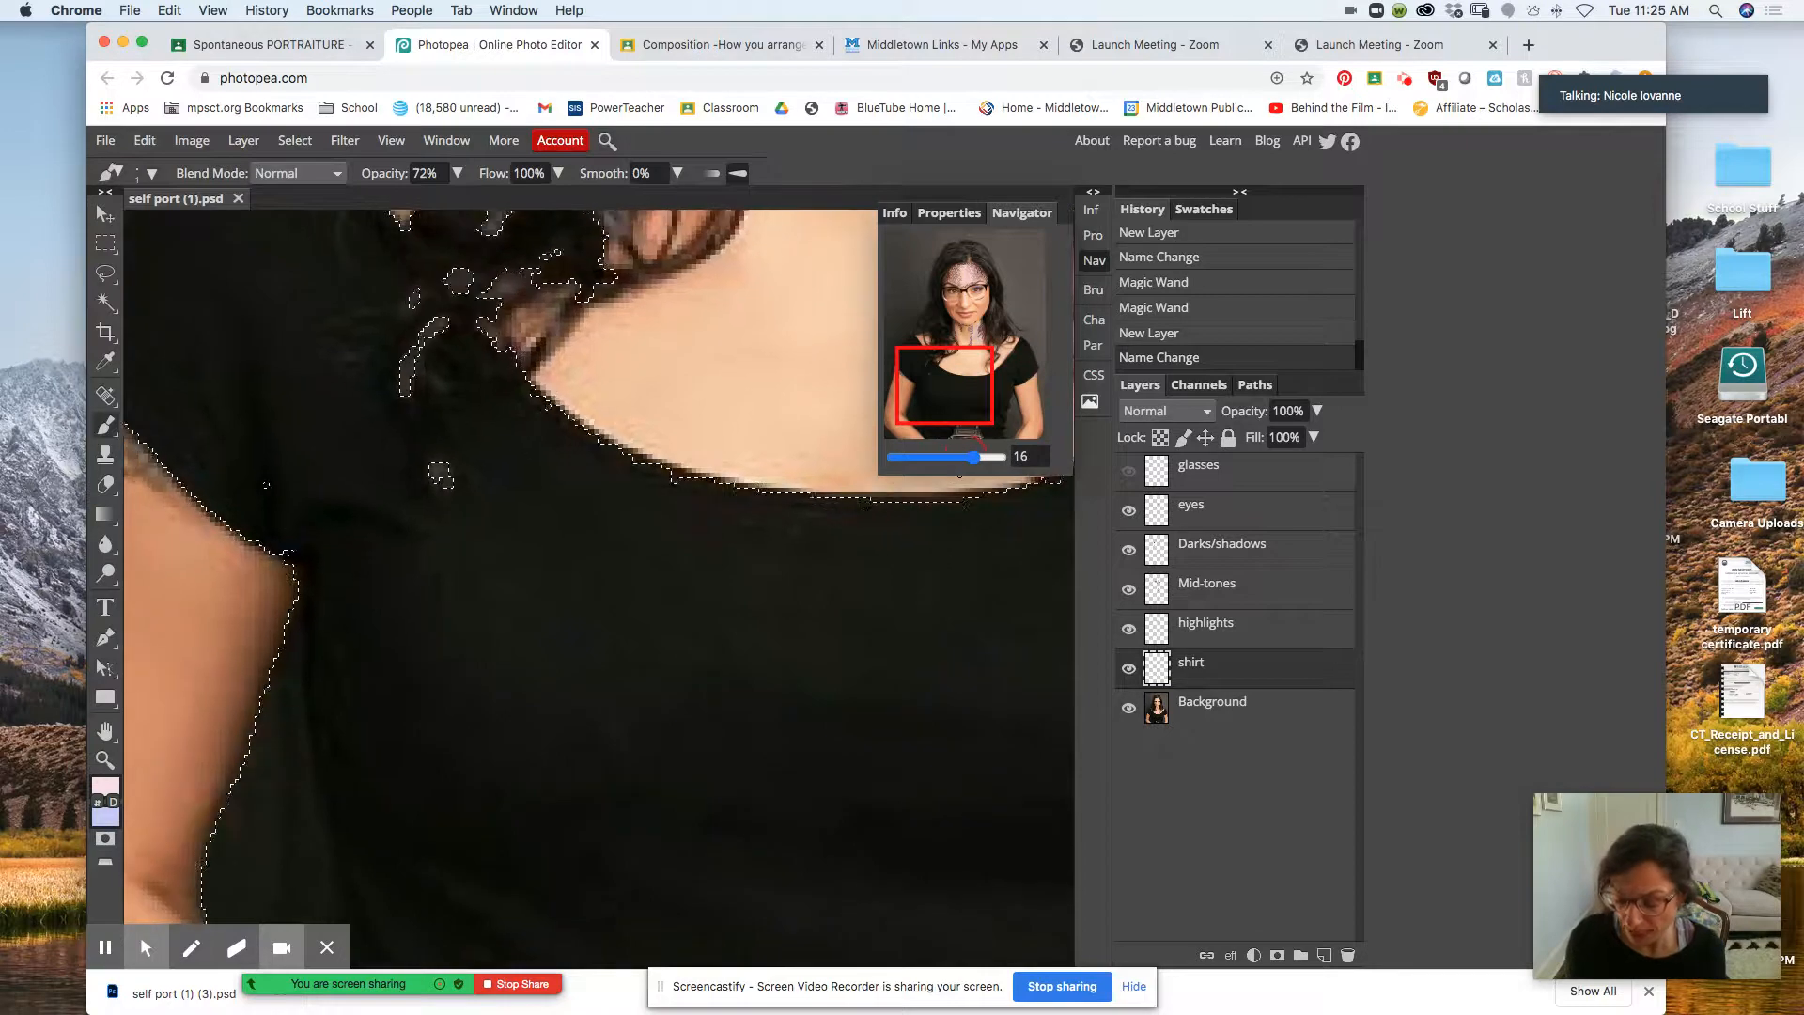
left_click_drag(974, 457, 969, 458)
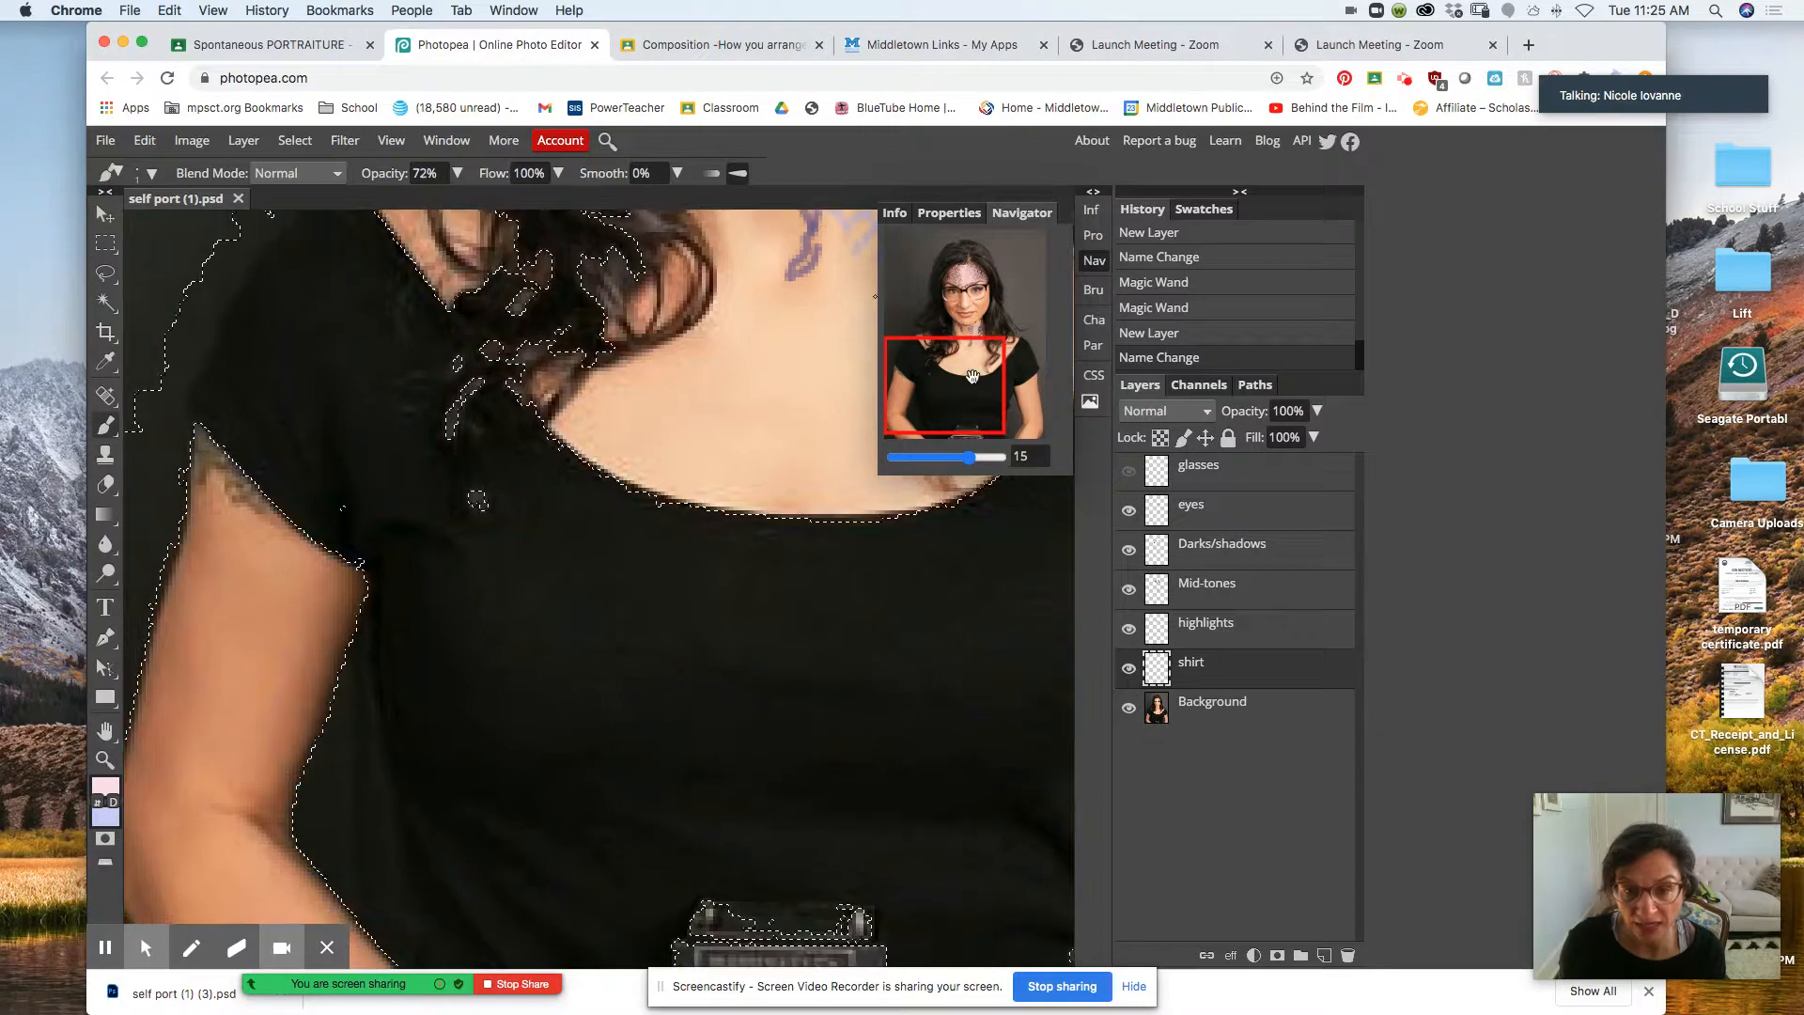
left_click_drag(966, 380, 950, 379)
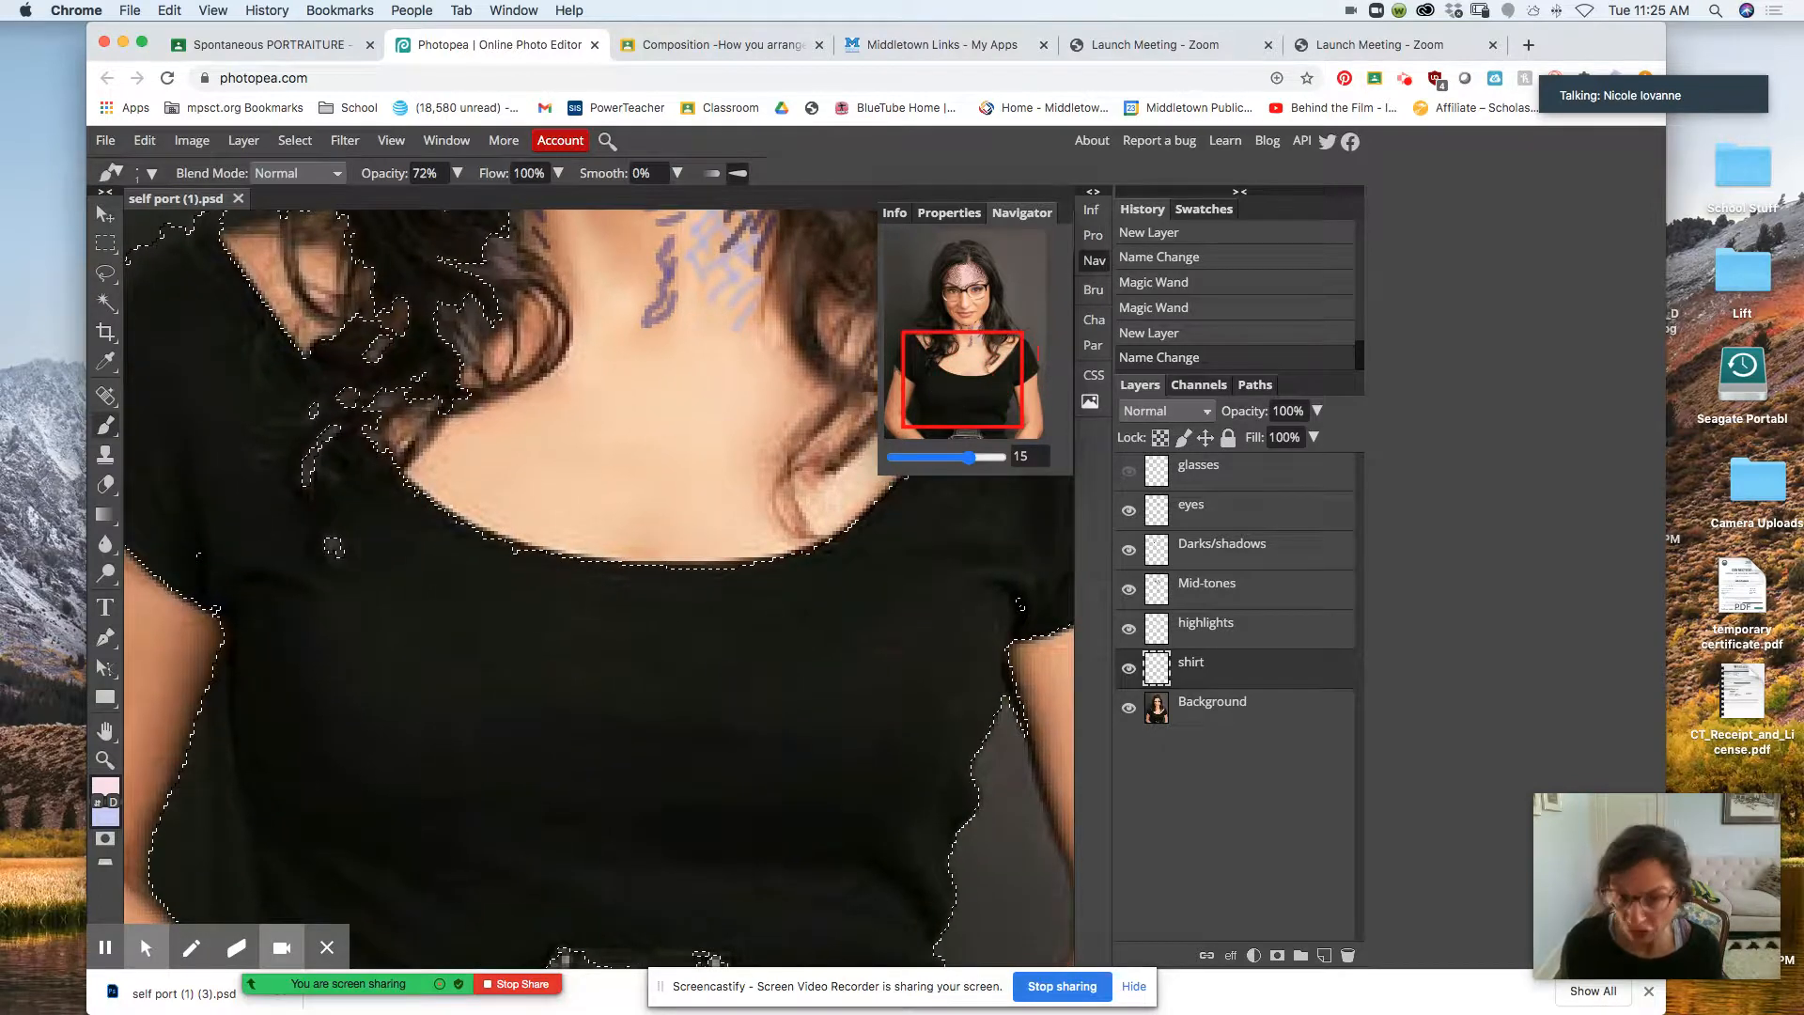
key("super+minus")
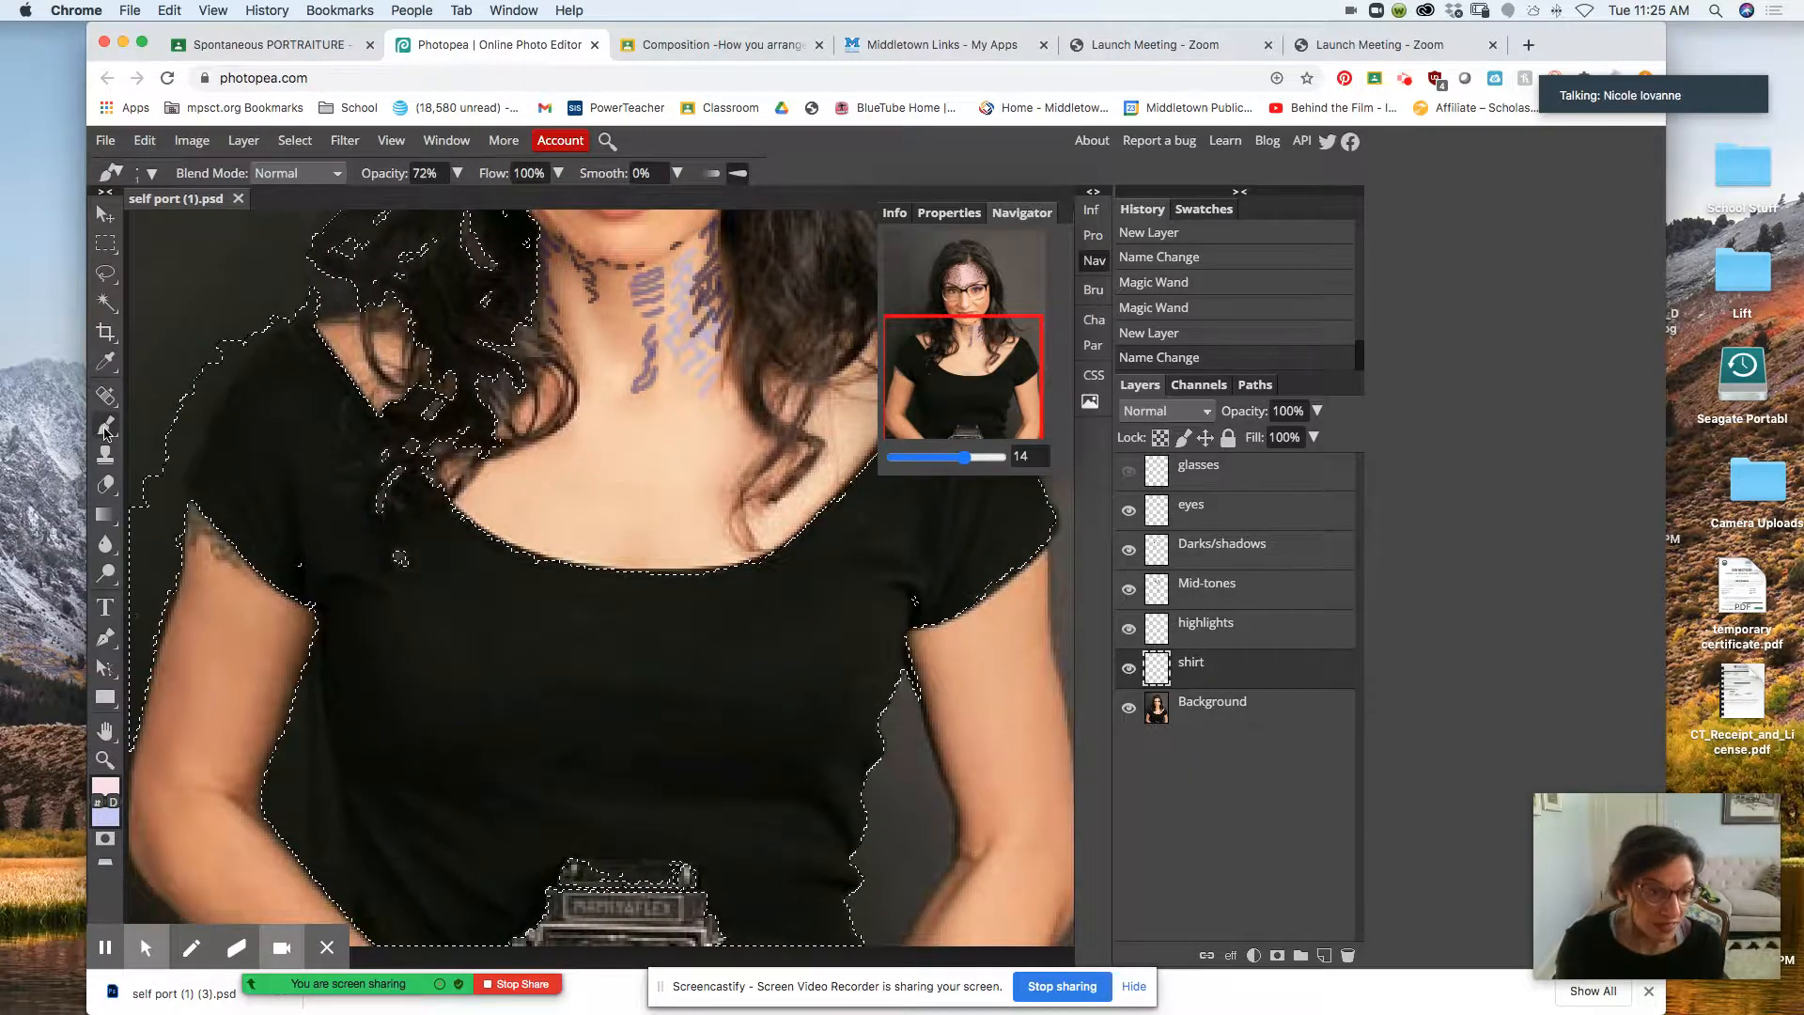
- Set the foreground colour to light green, hex b4ea78
left_click(104, 789)
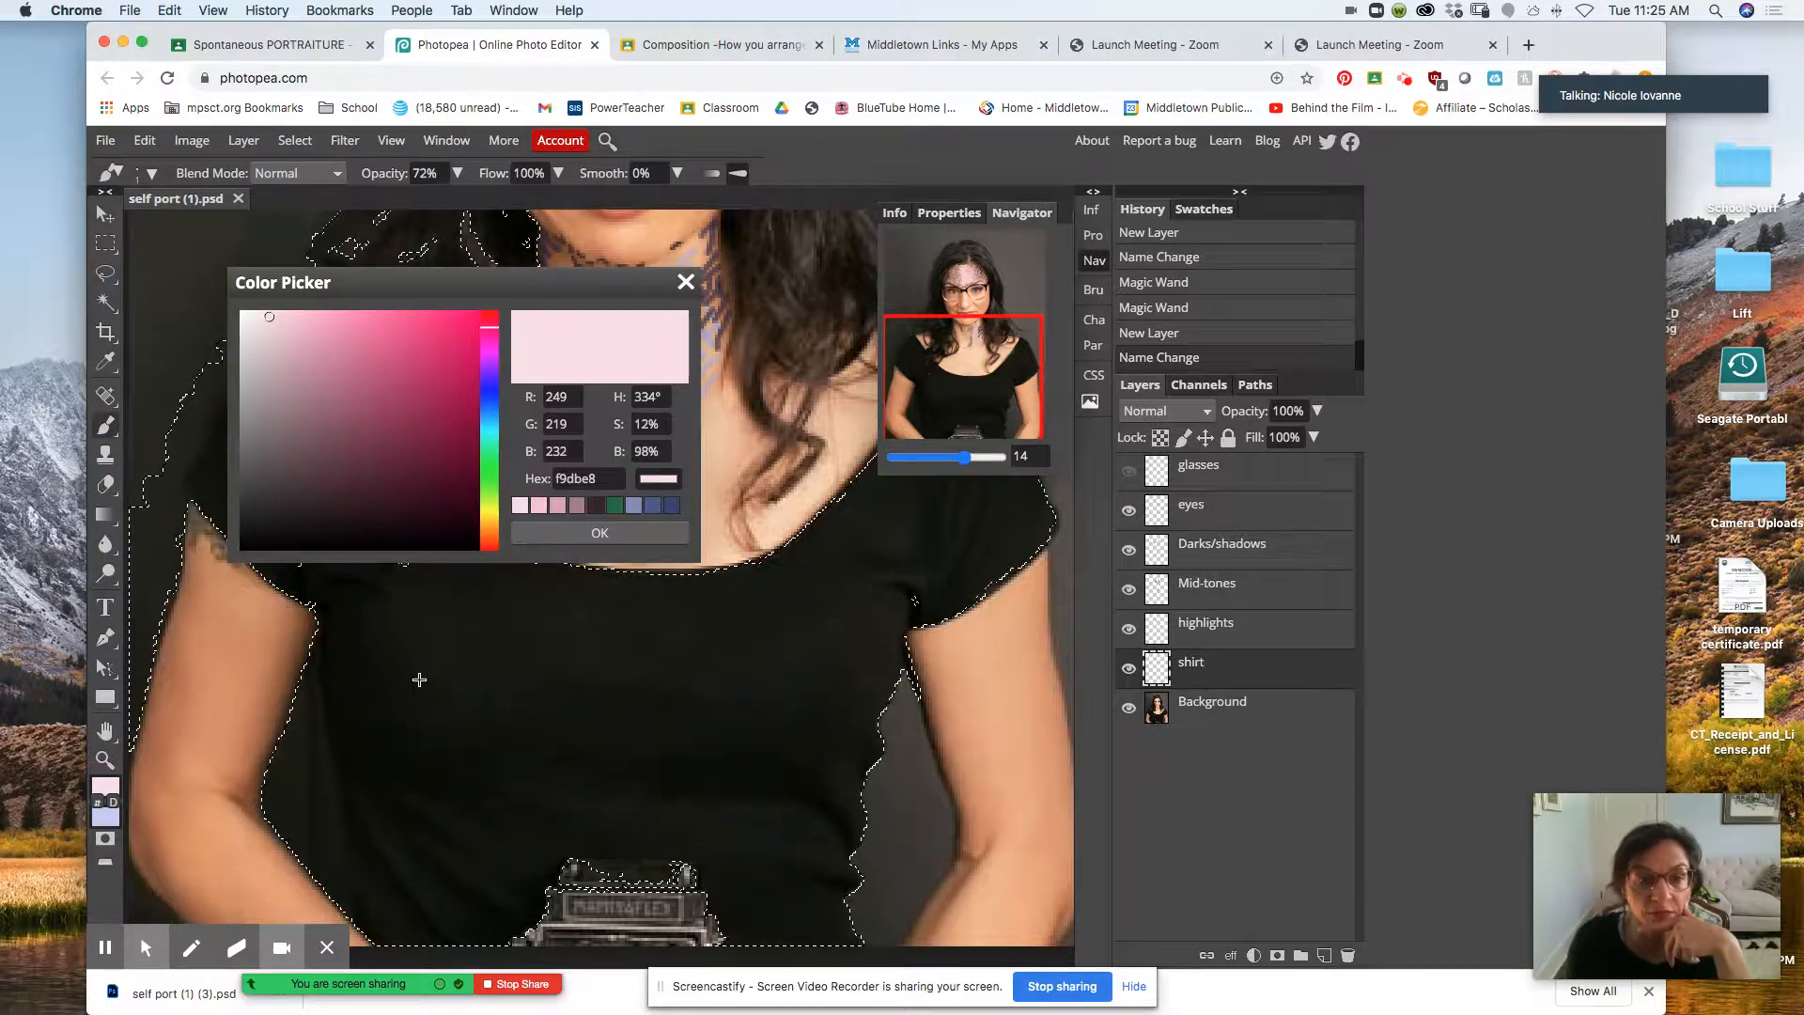
left_click(485, 492)
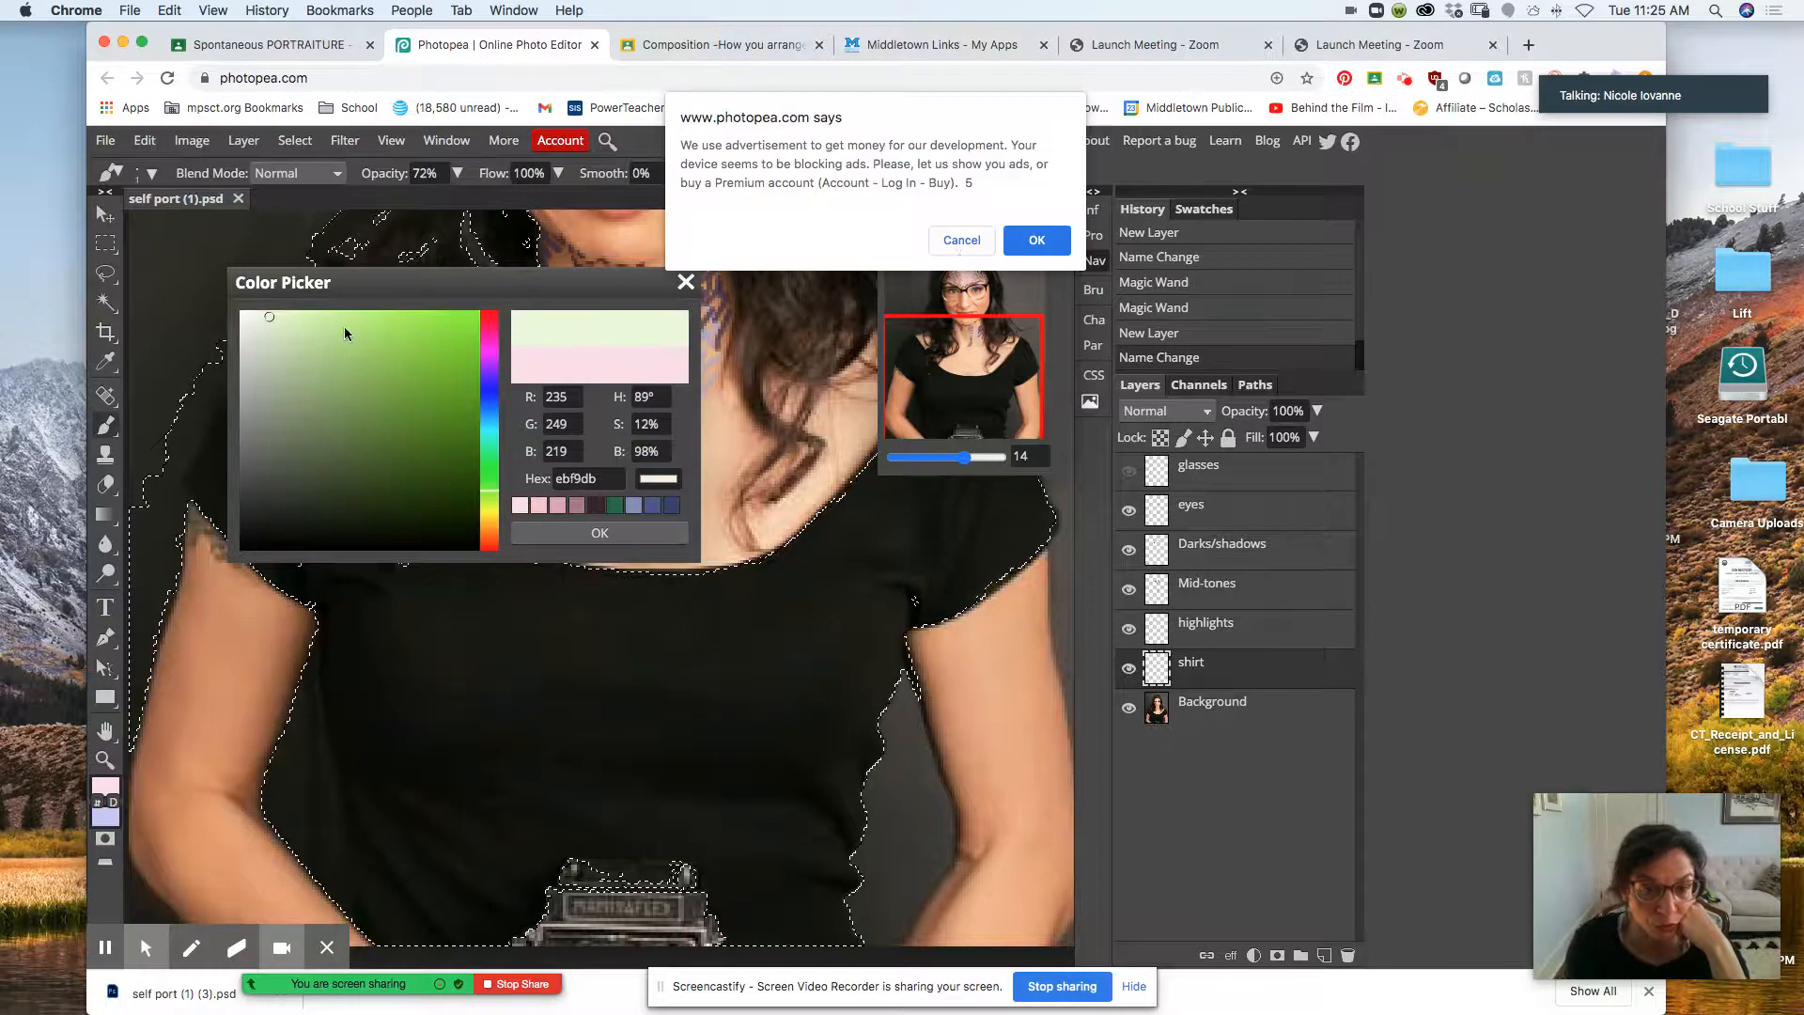
left_click(1050, 243)
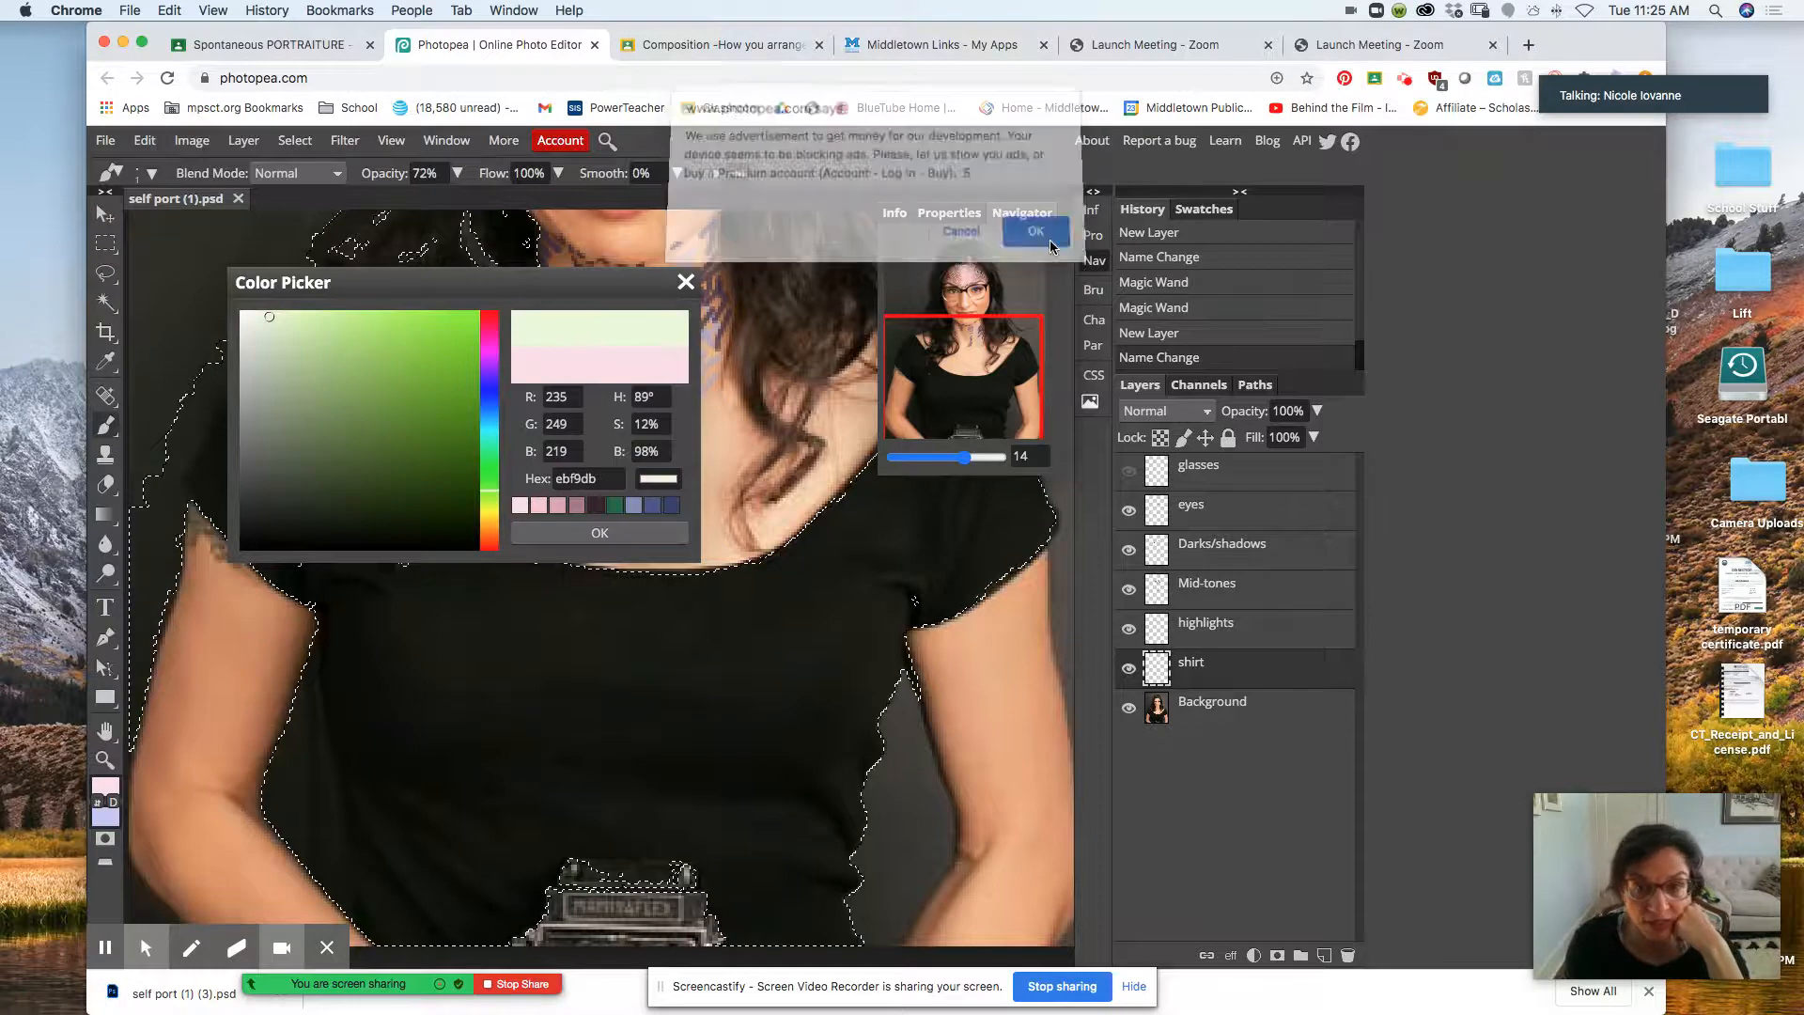
left_click(356, 331)
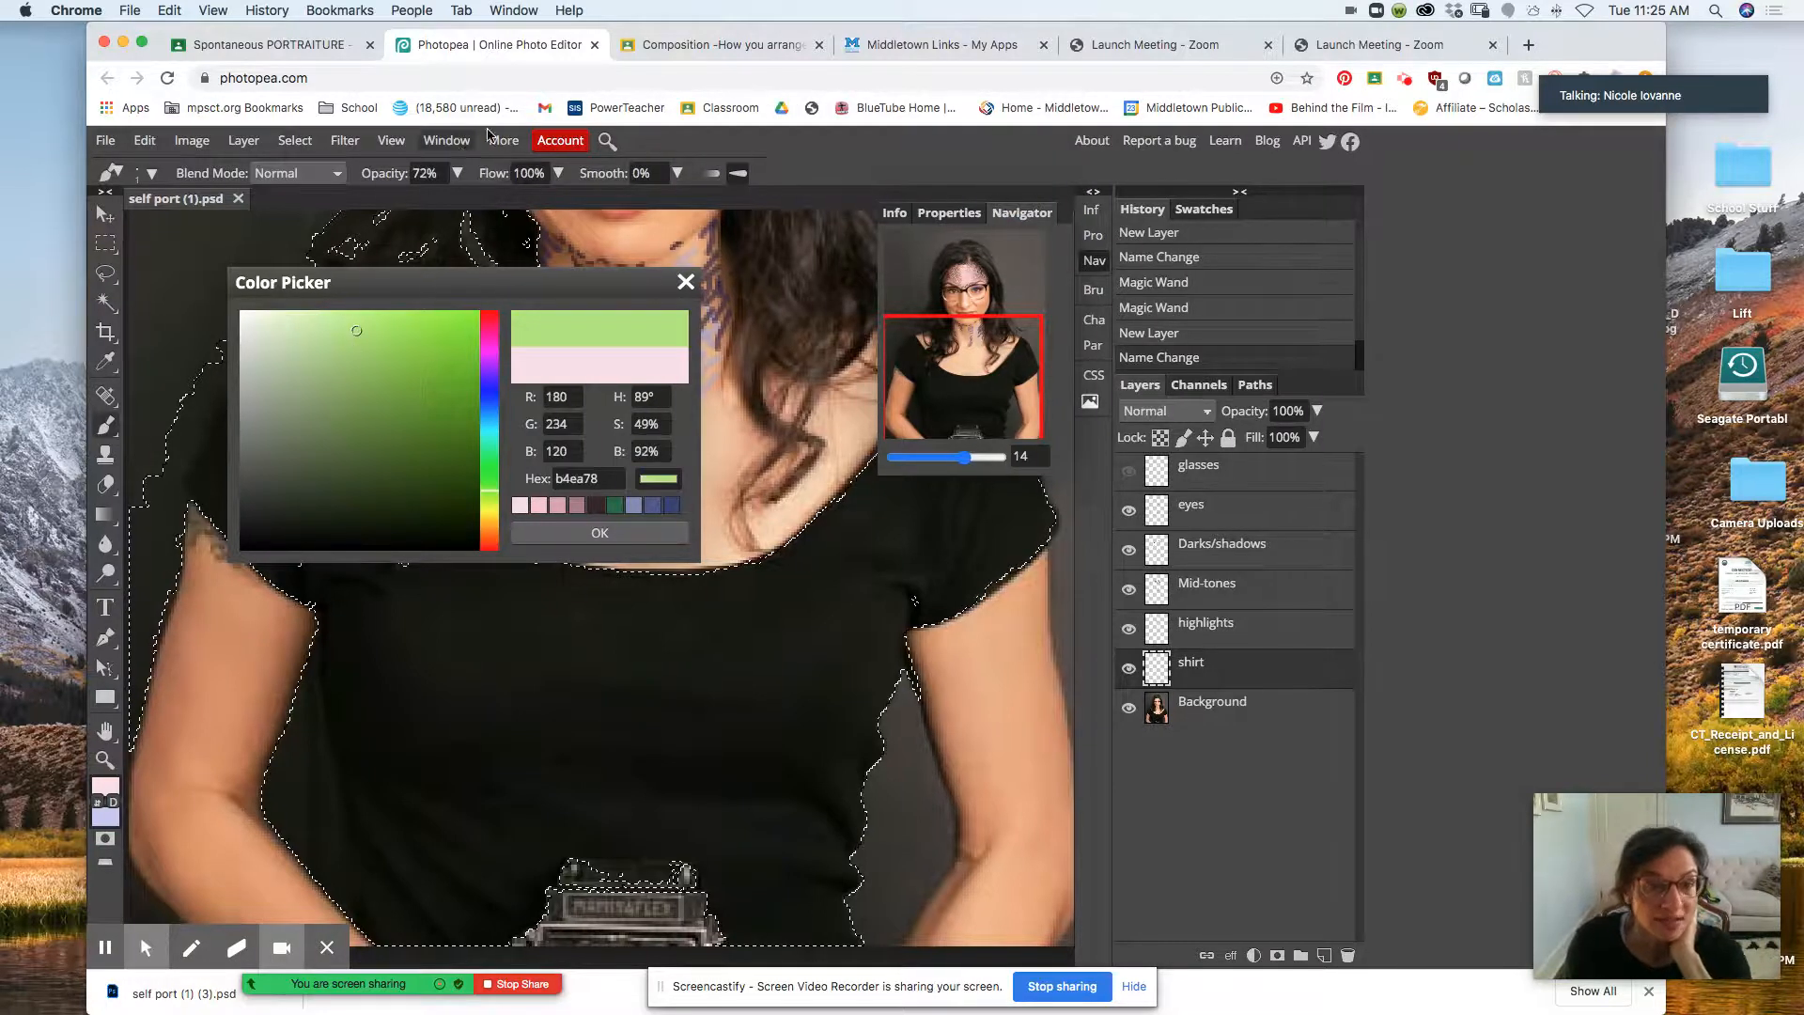
left_click(606, 534)
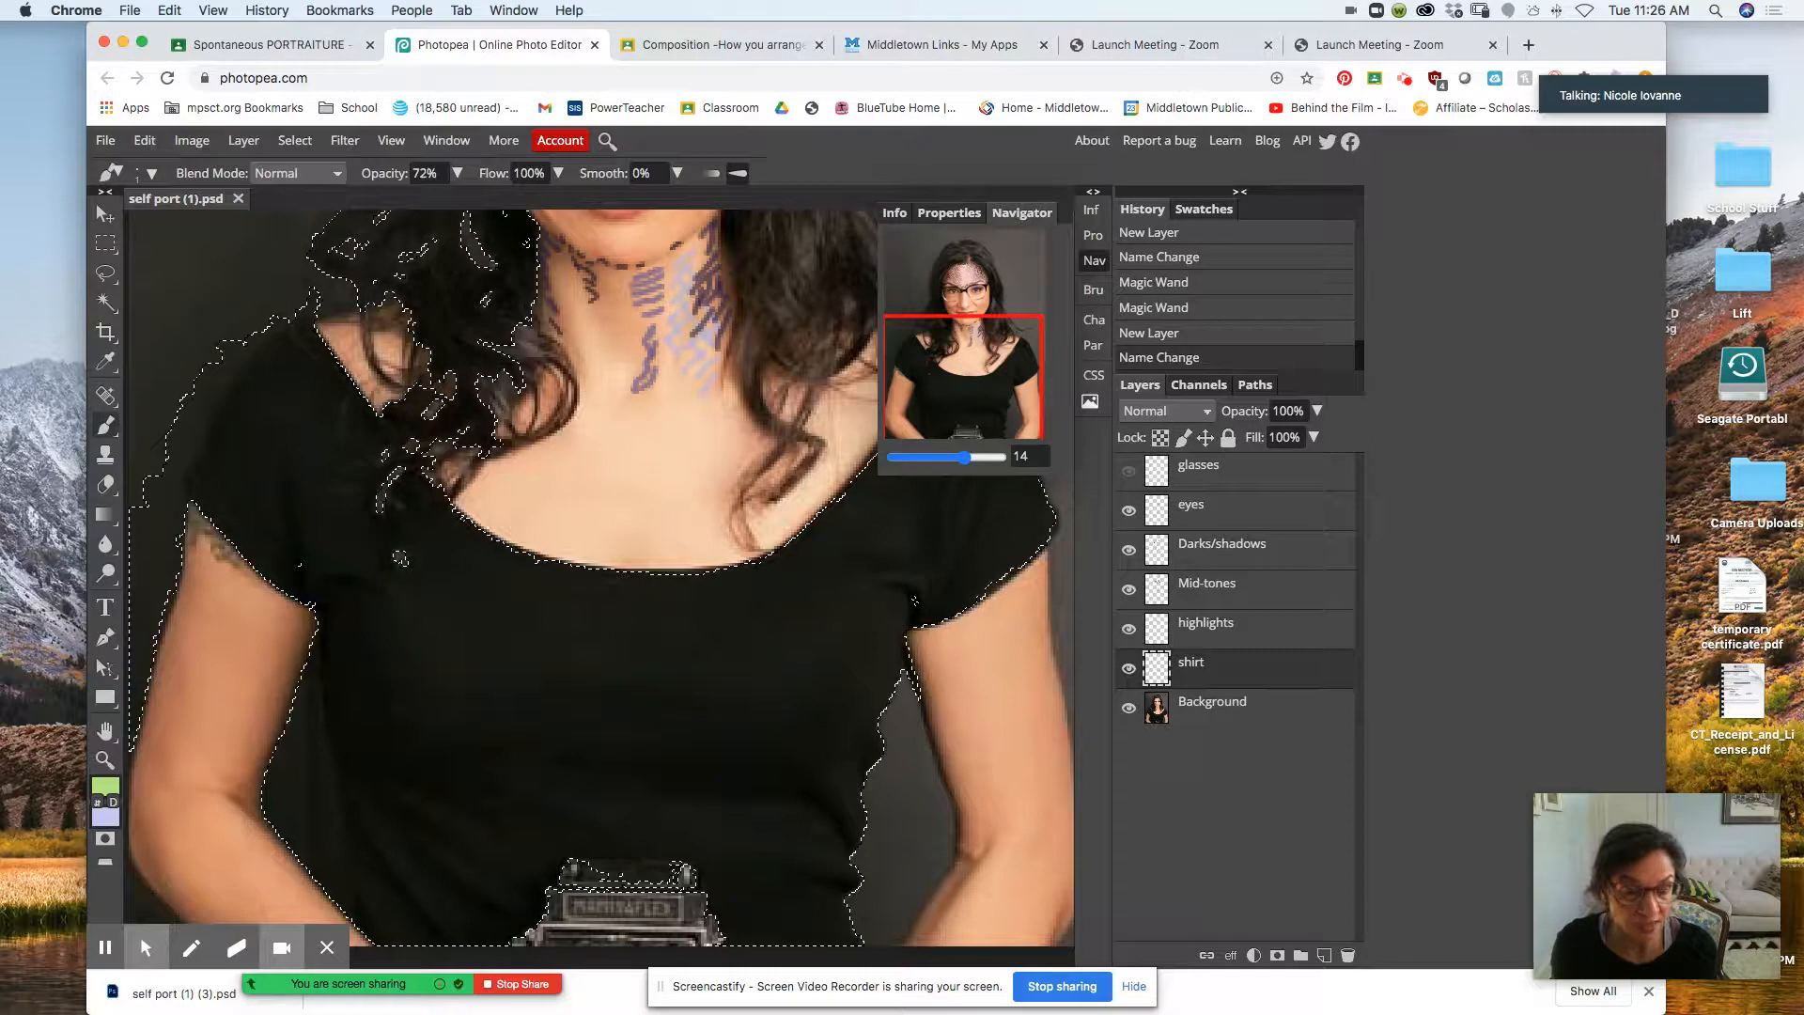
- Adjust the brush size and try a brush dab near the shirt's neckline on the shirt layer
left_click(153, 178)
left_click(163, 228)
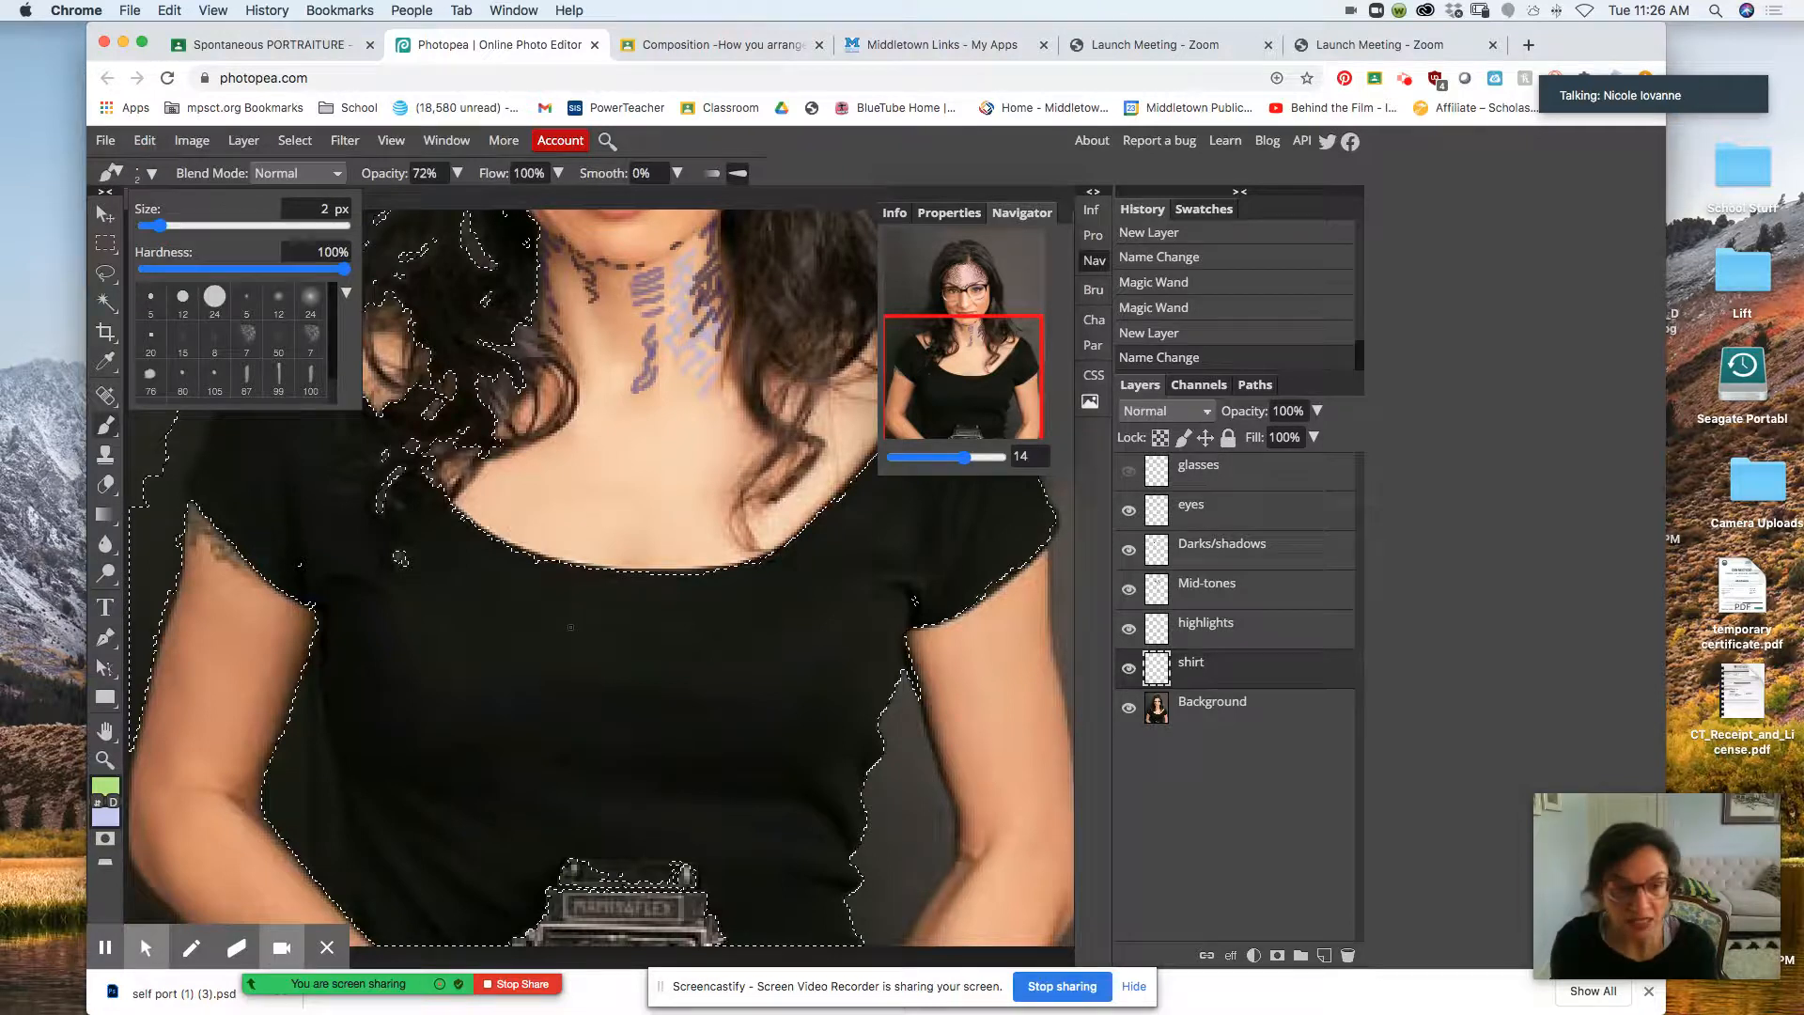
key("bracketright")
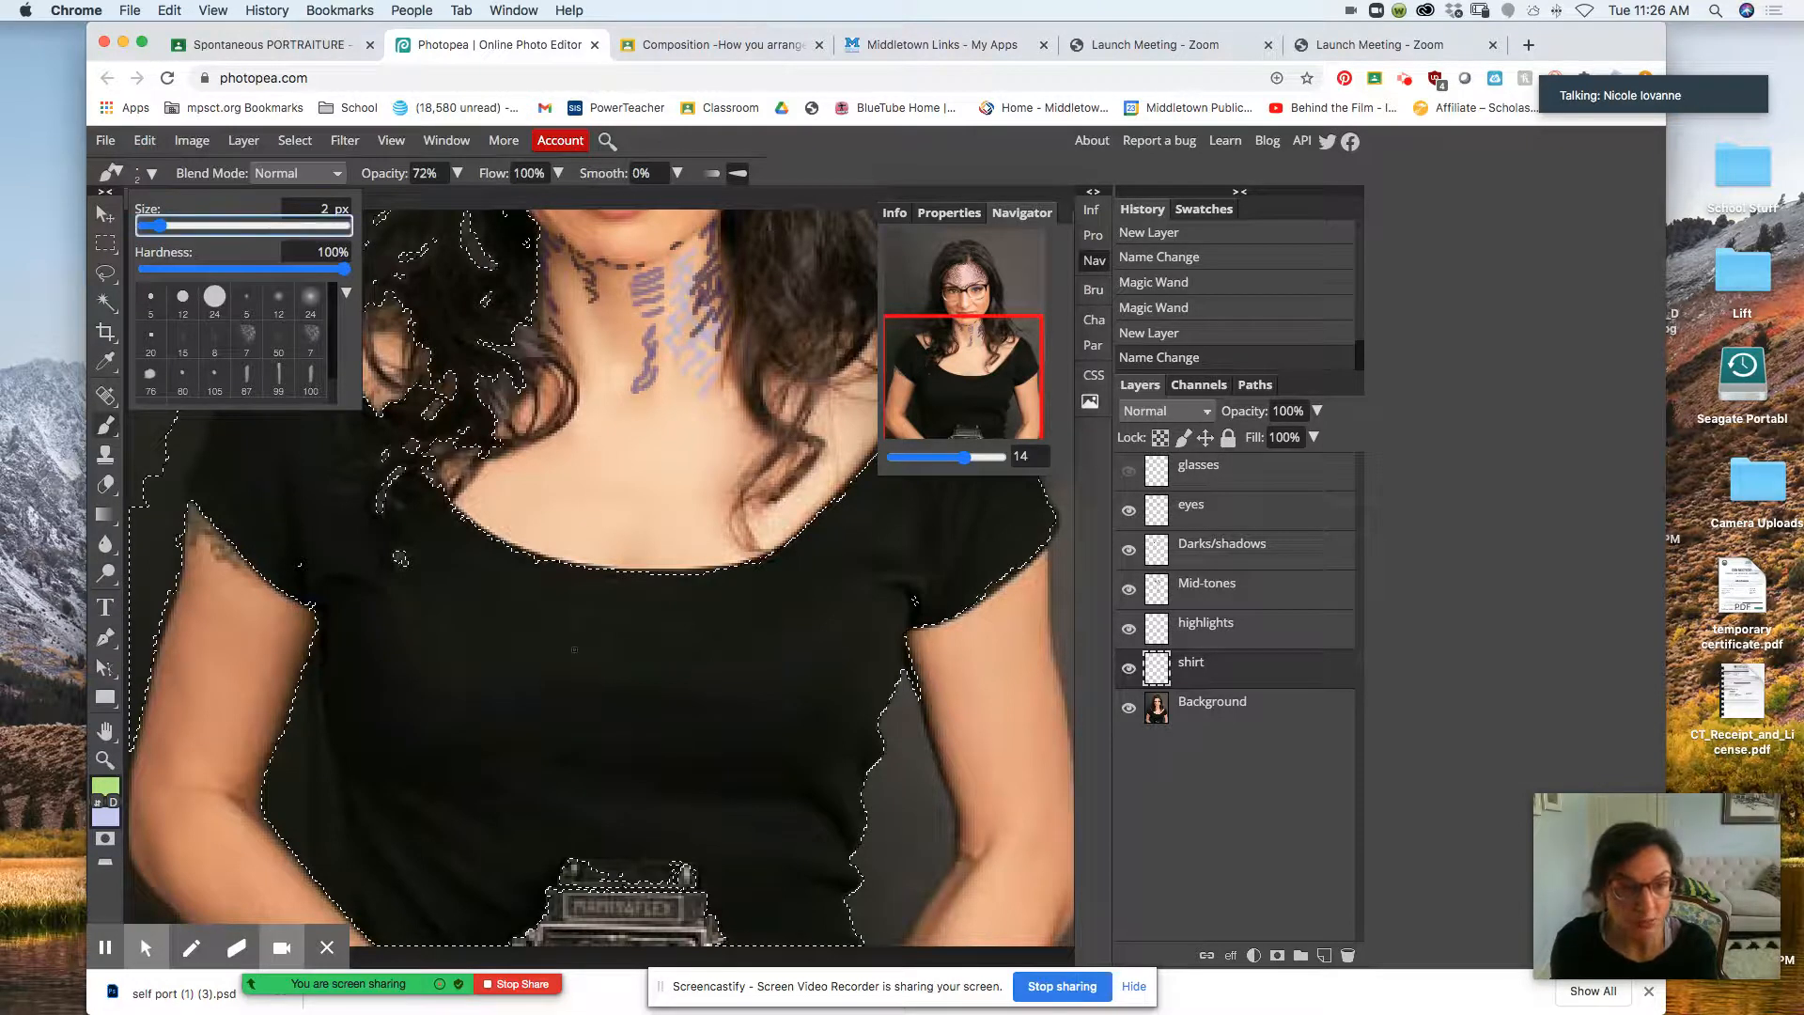
key("bracketleft")
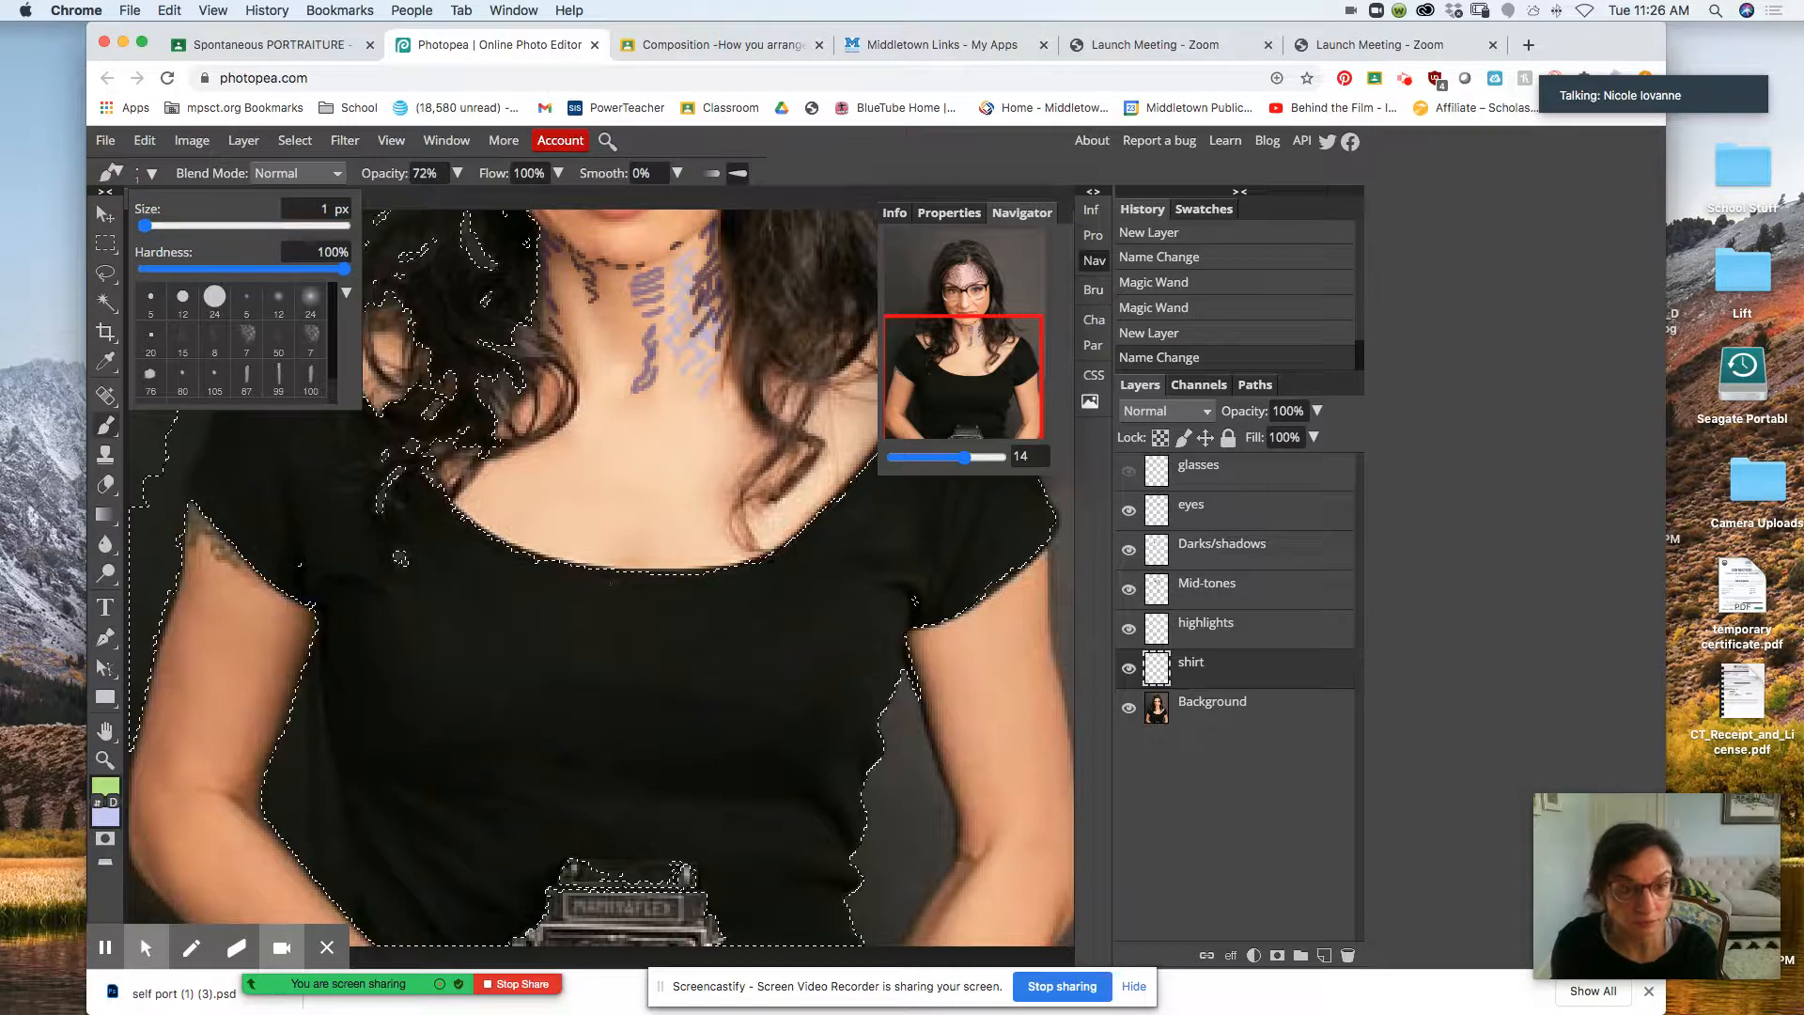
left_click(610, 545)
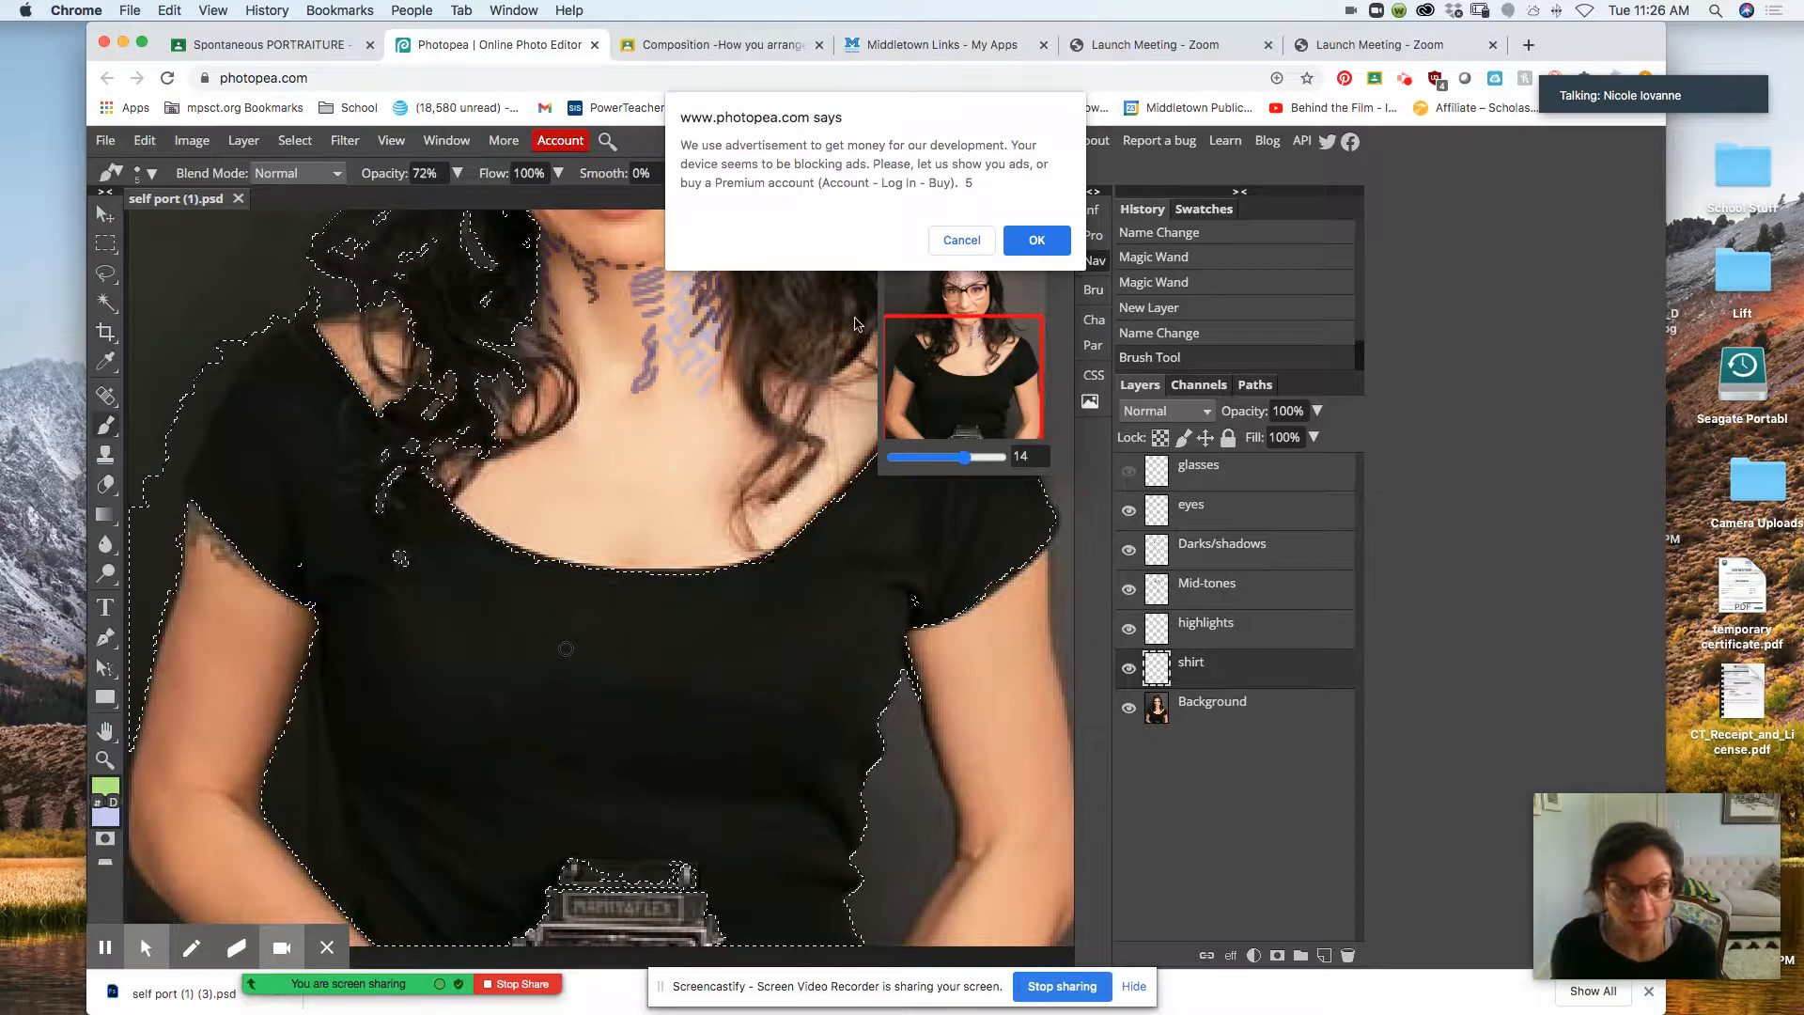
left_click(1037, 240)
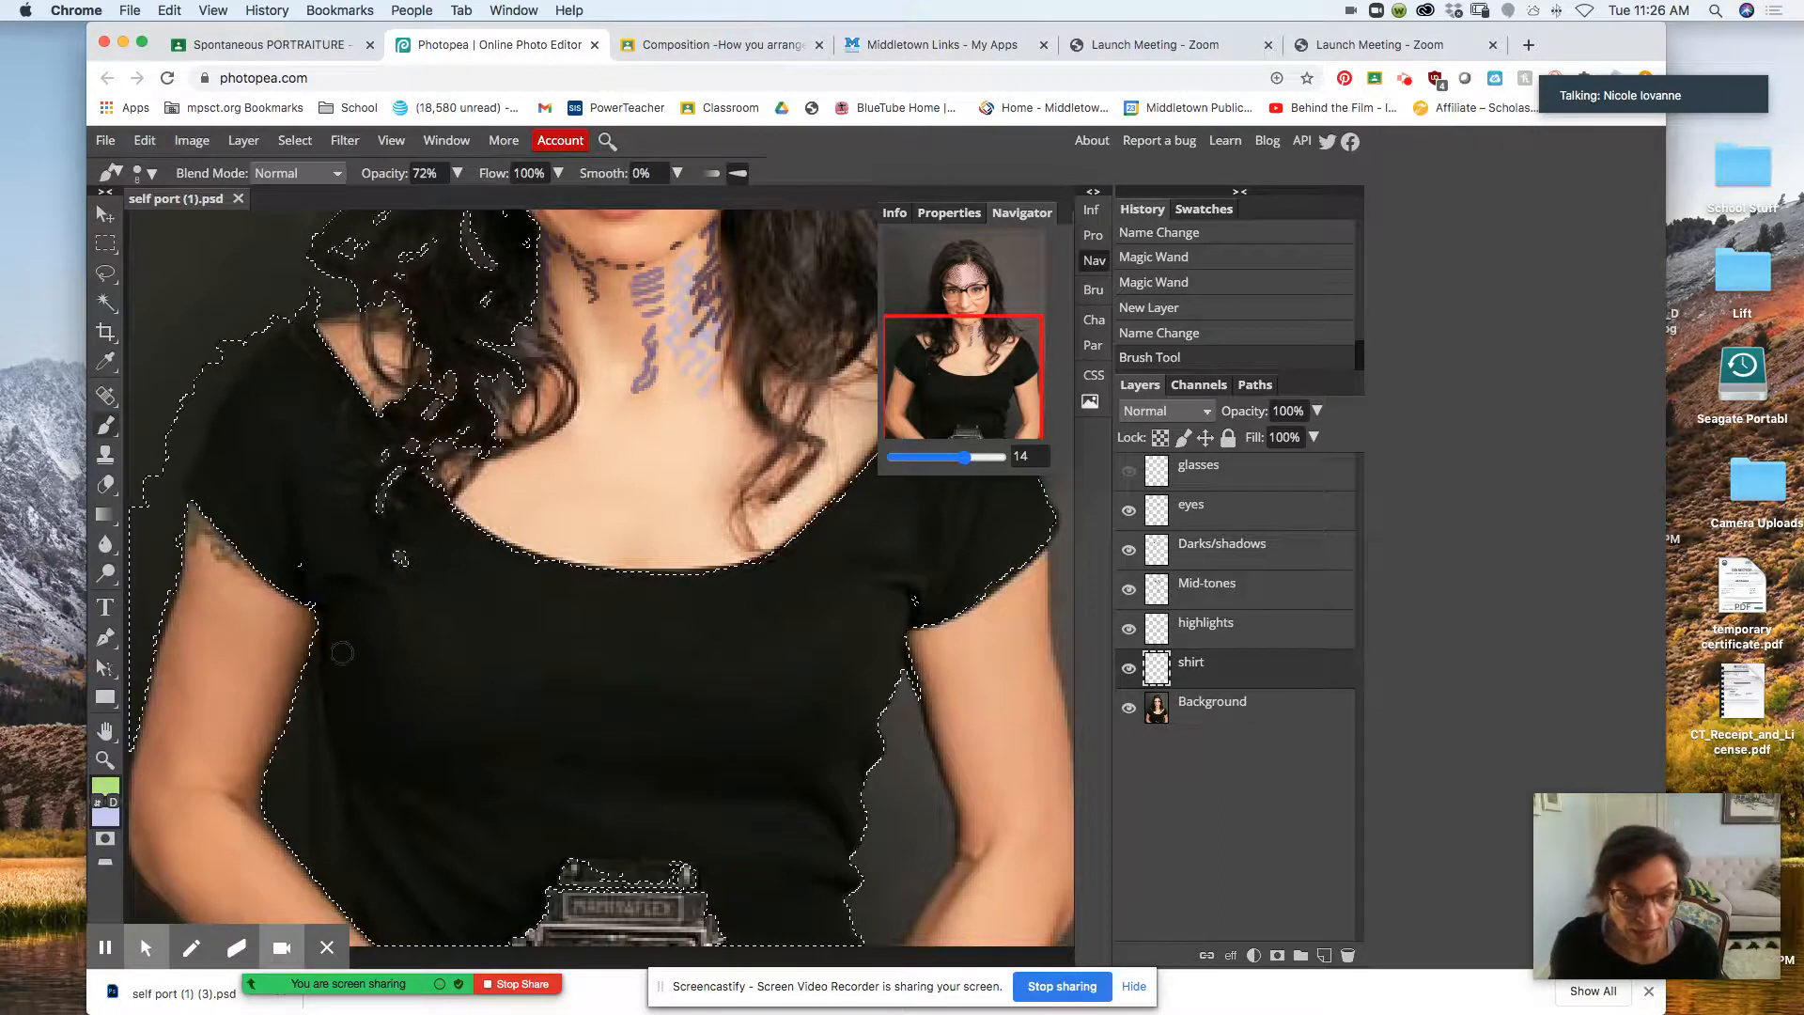
- Paint three roughly parallel horizontal light green stripes across the shirt's torso on the shirt layer, from below the sleeves to above the camera
mouse_move(263, 669)
left_mouse_down()
mouse_move(884, 663)
mouse_move(994, 679)
left_mouse_up()
left_click_drag(391, 746, 605, 748)
left_click_drag(746, 752, 977, 752)
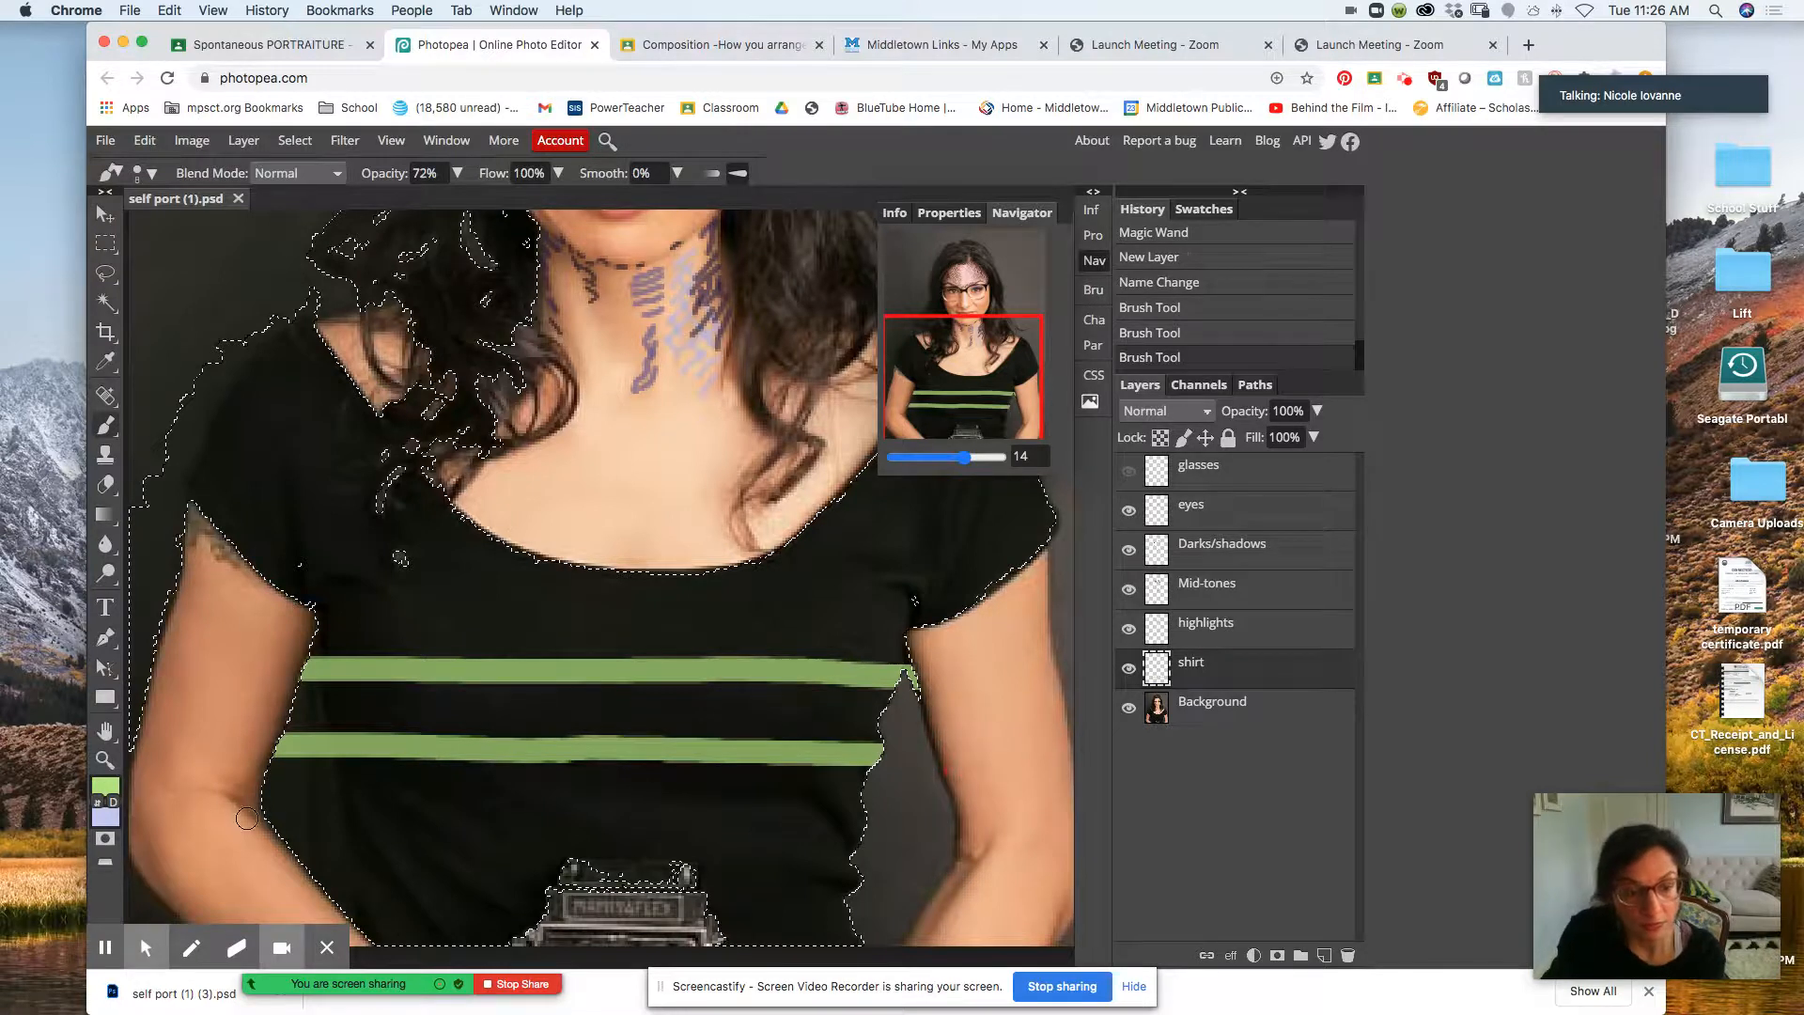
left_click_drag(246, 817, 938, 826)
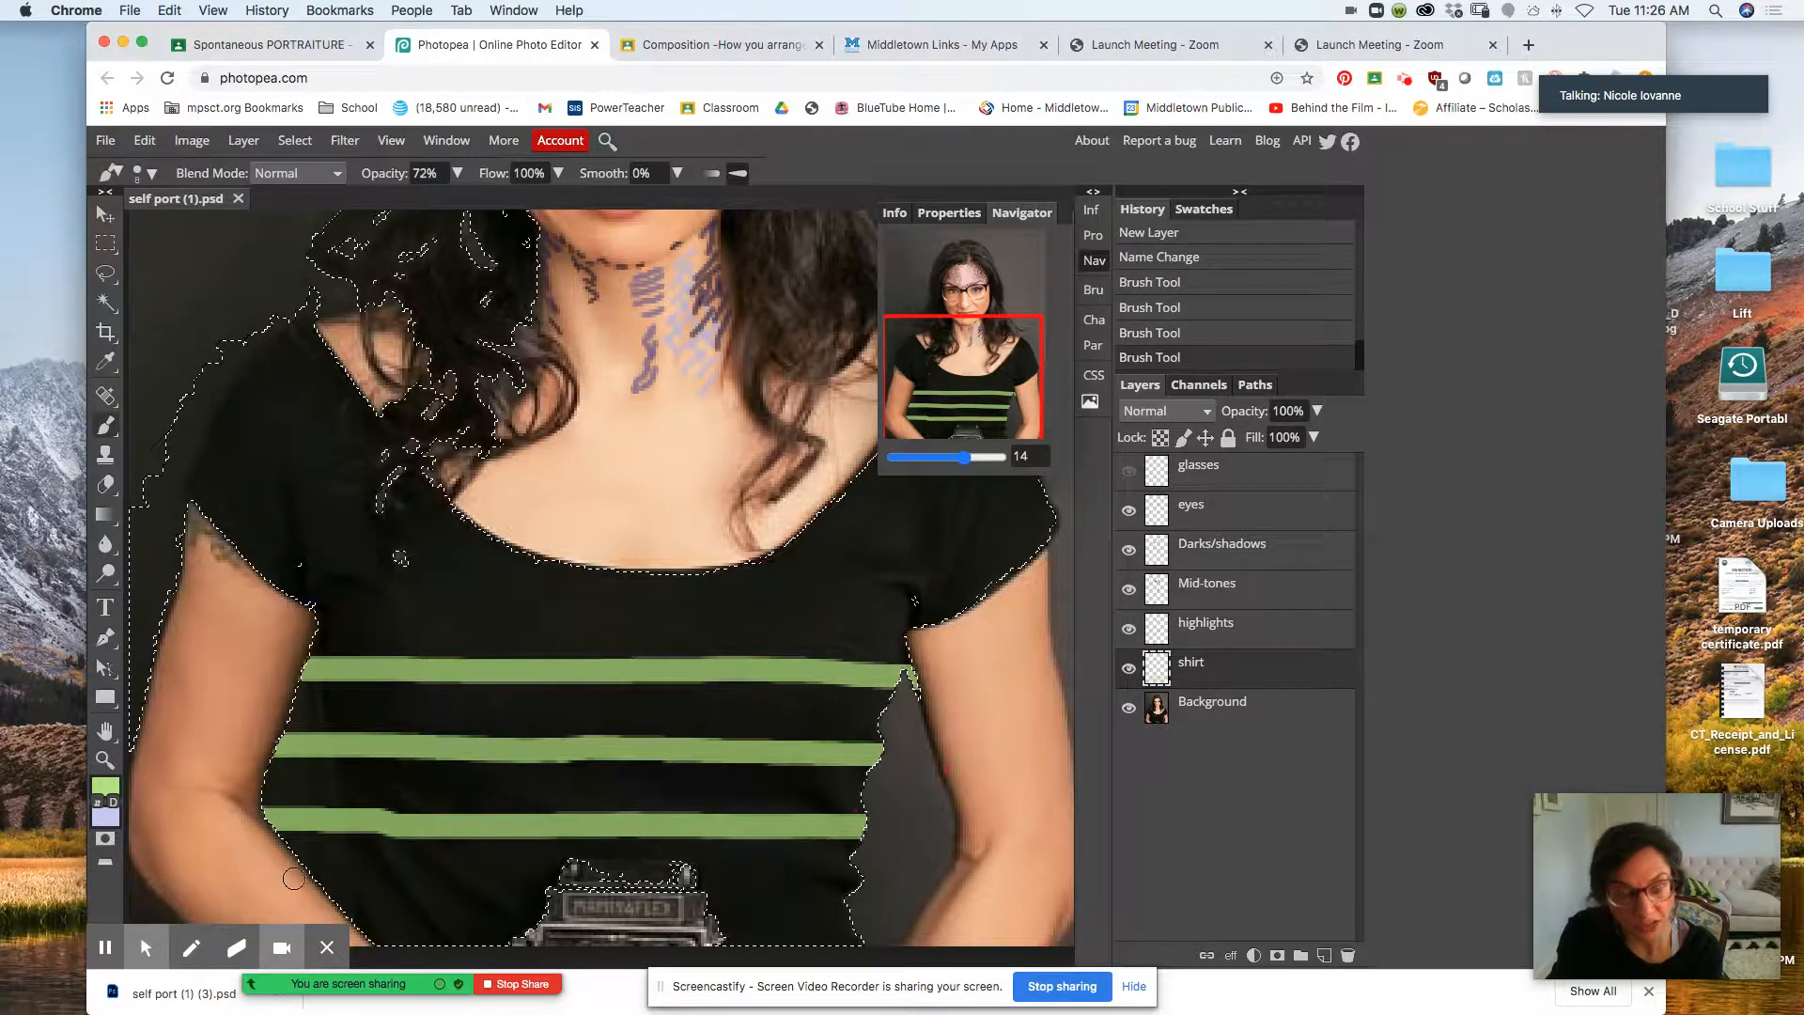
- Try a fourth stripe at the shirt's bottom and freehand strokes over both sleeves, dismiss the ad notice, and undo these strokes
left_click_drag(293, 879, 858, 878)
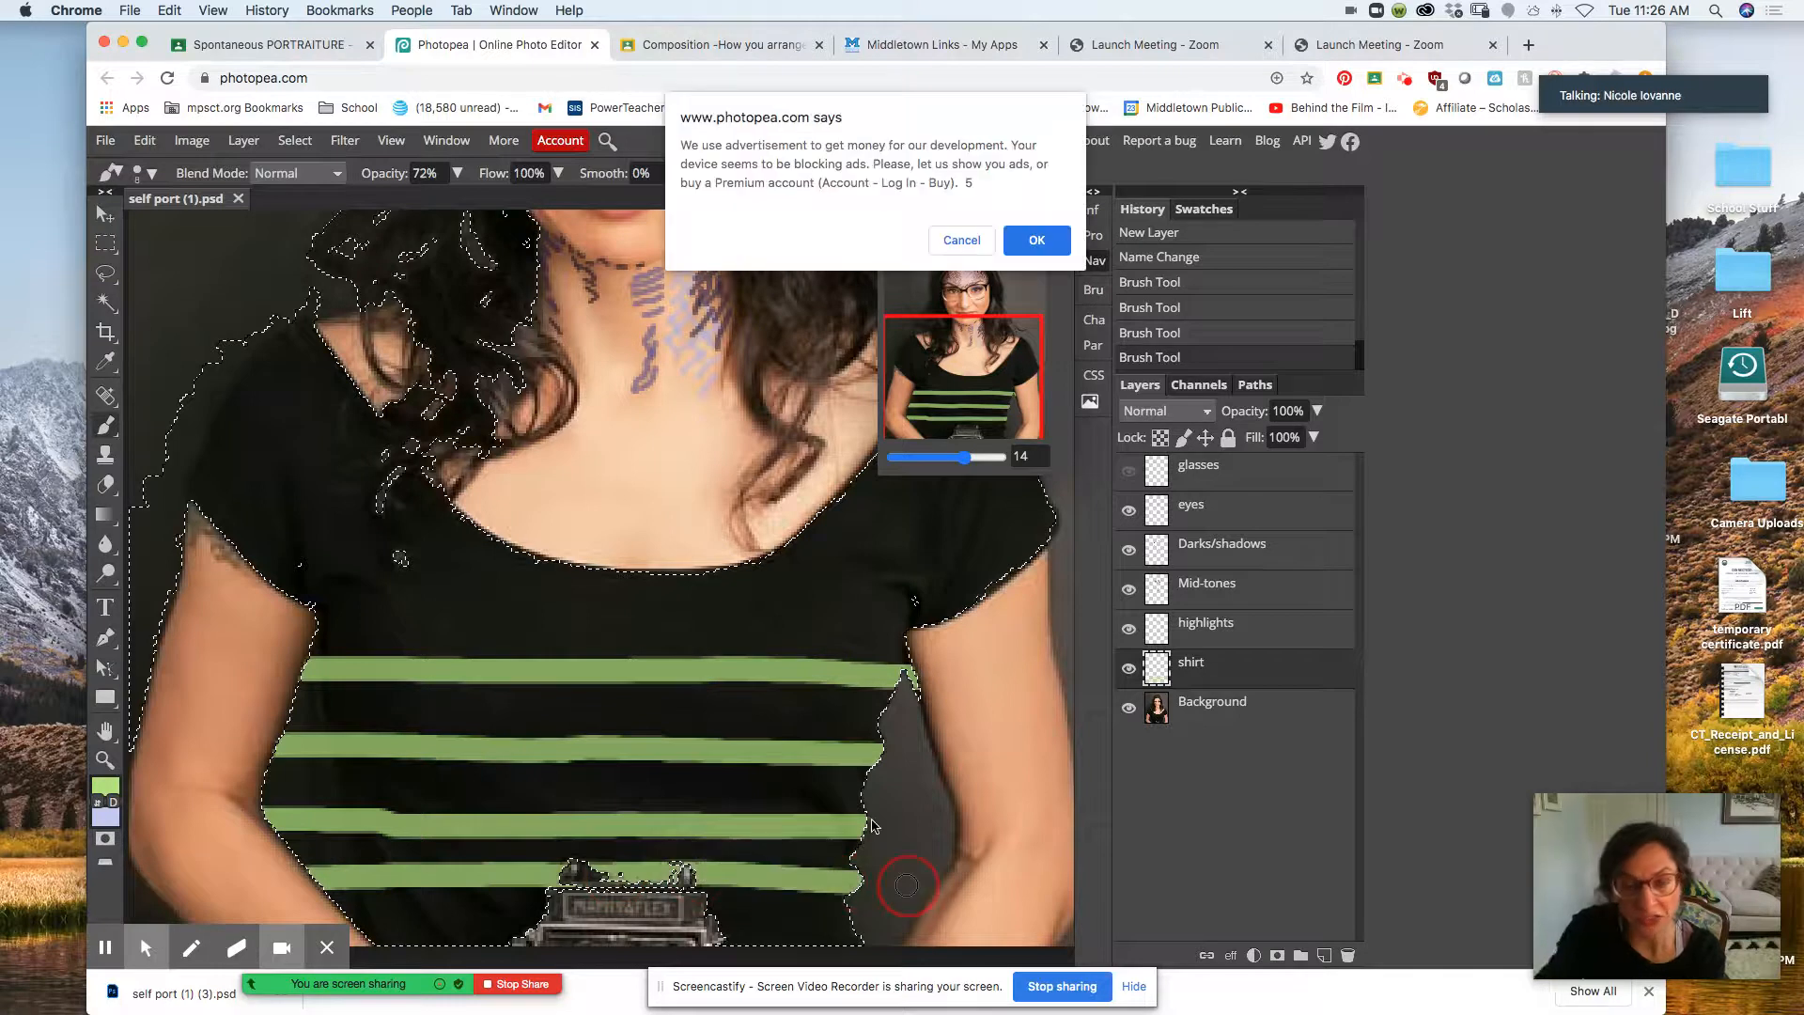
left_click(1051, 237)
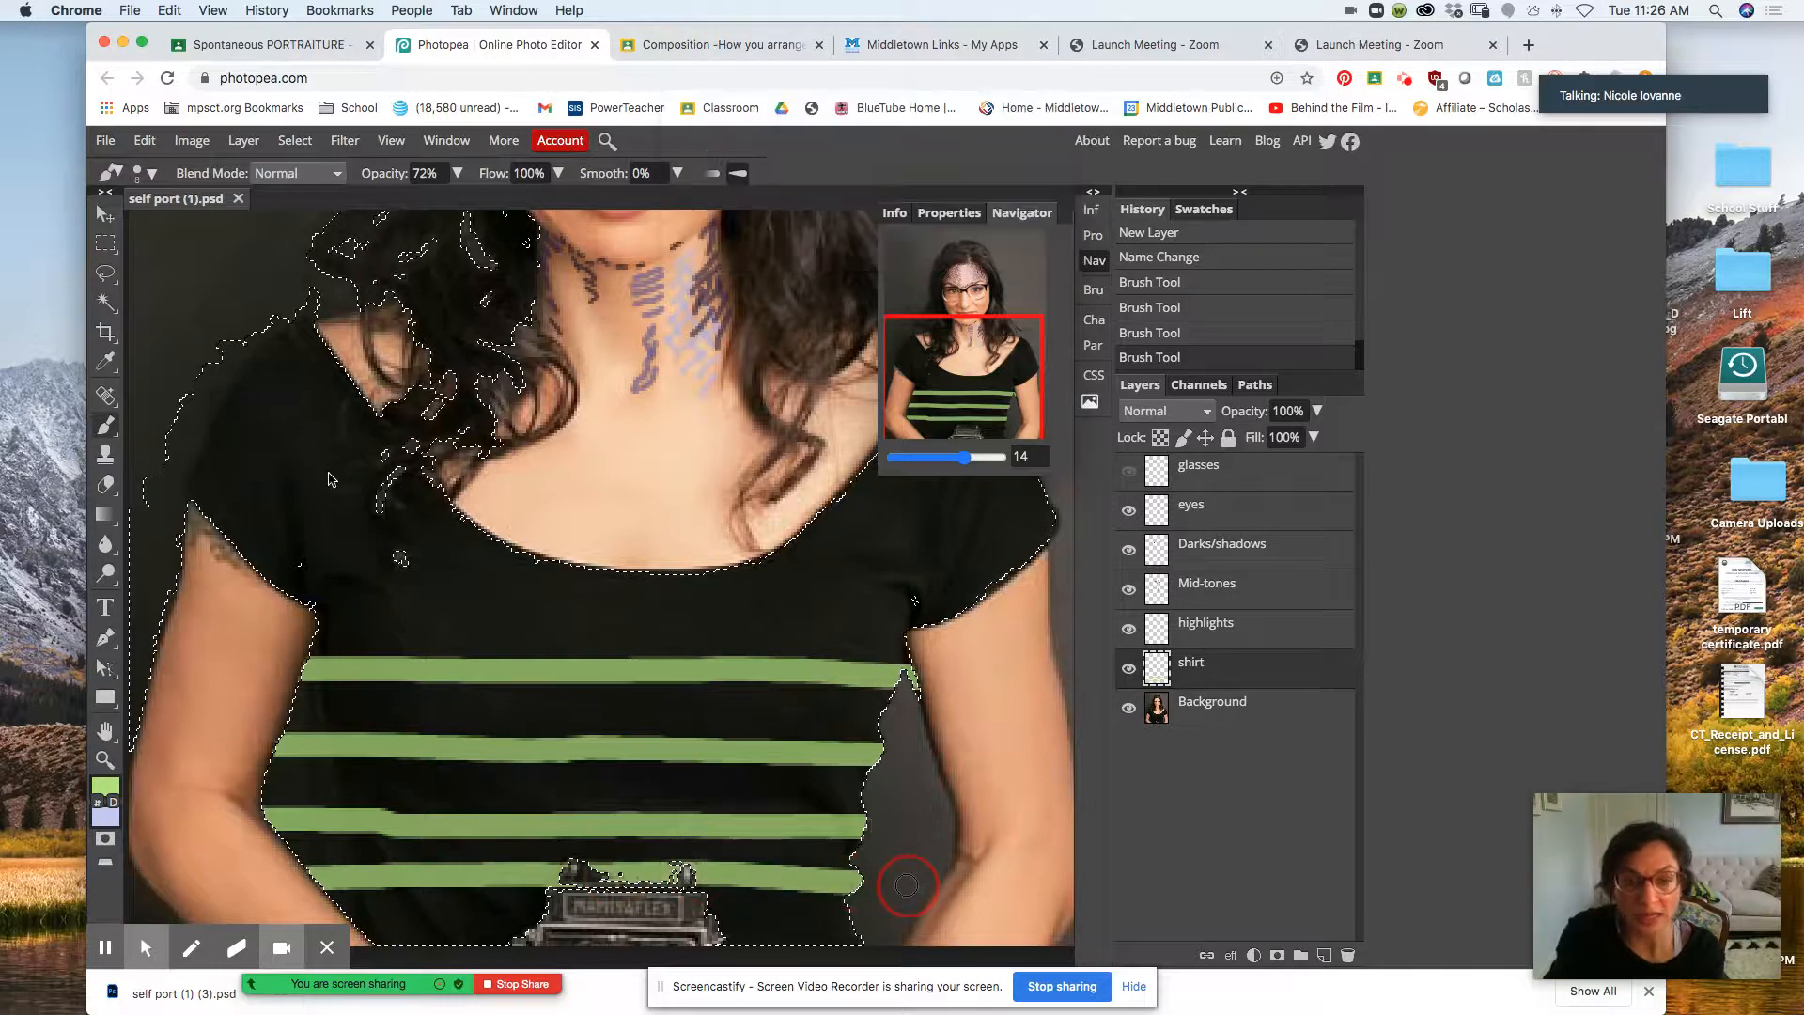
mouse_move(943, 658)
left_mouse_down()
mouse_move(314, 483)
mouse_move(238, 480)
mouse_move(250, 585)
left_mouse_up()
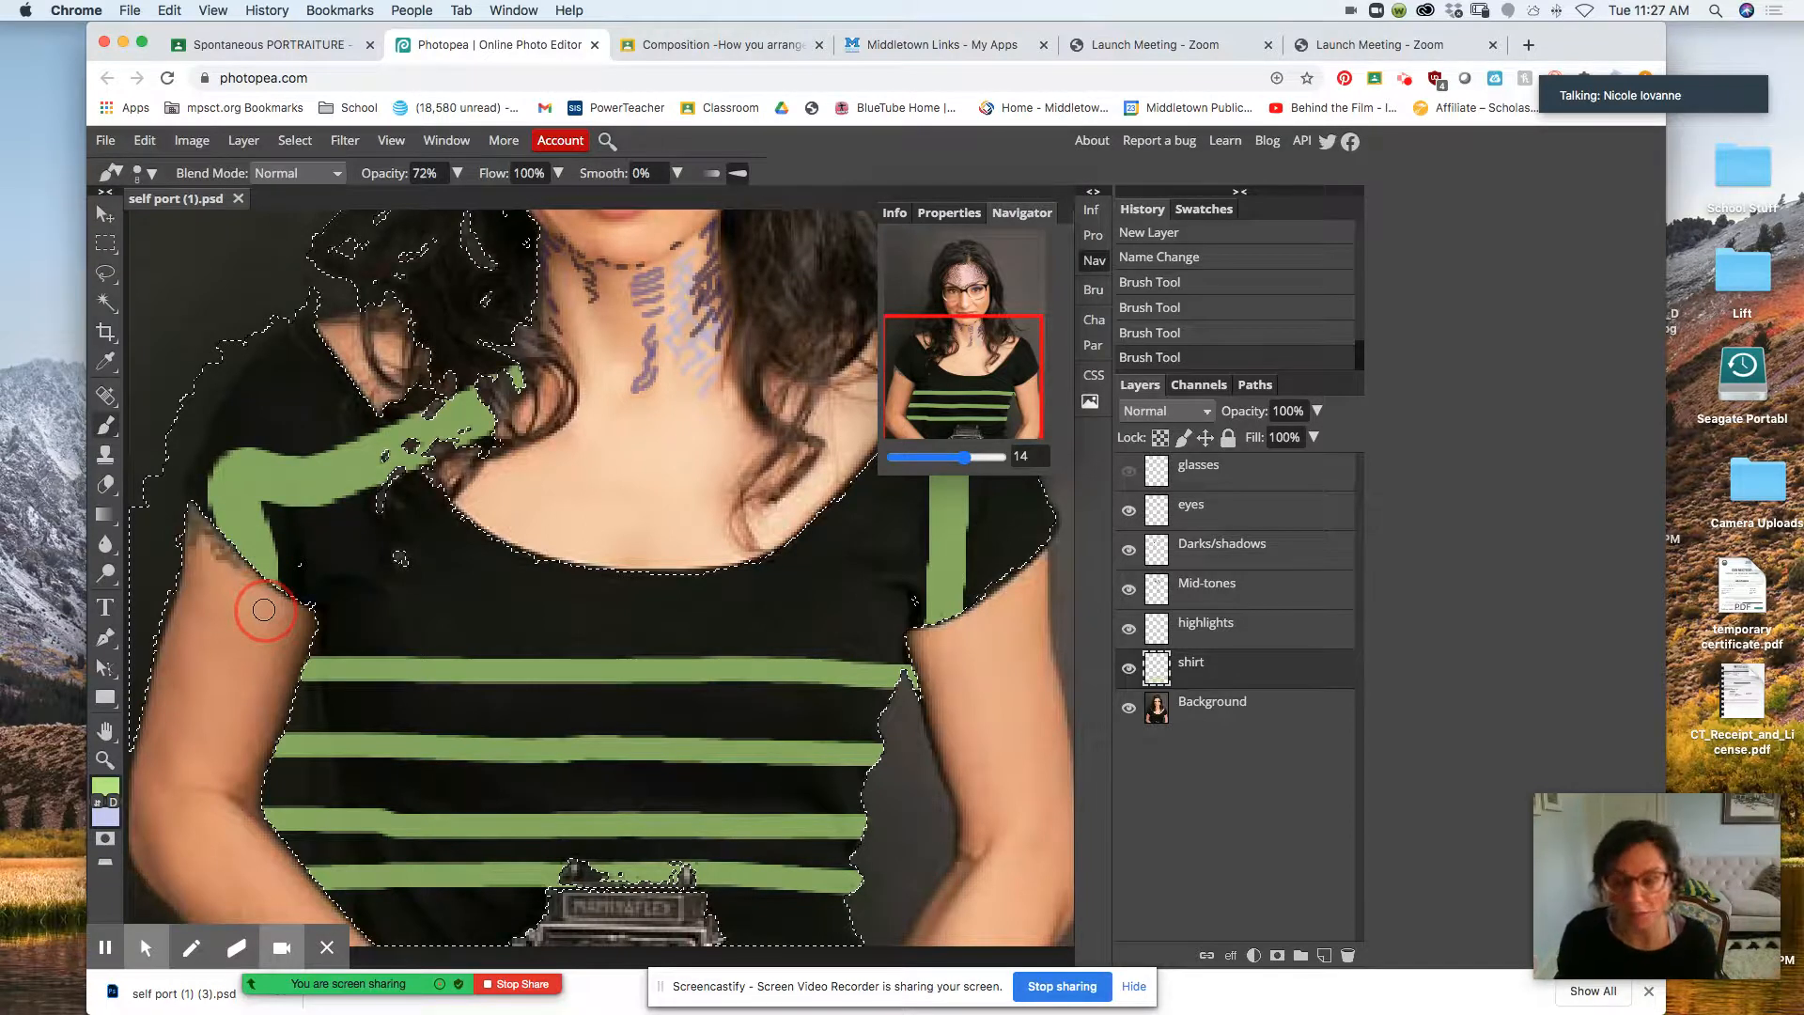
mouse_move(264, 610)
left_mouse_down()
mouse_move(349, 460)
mouse_move(480, 338)
mouse_move(322, 244)
left_mouse_up()
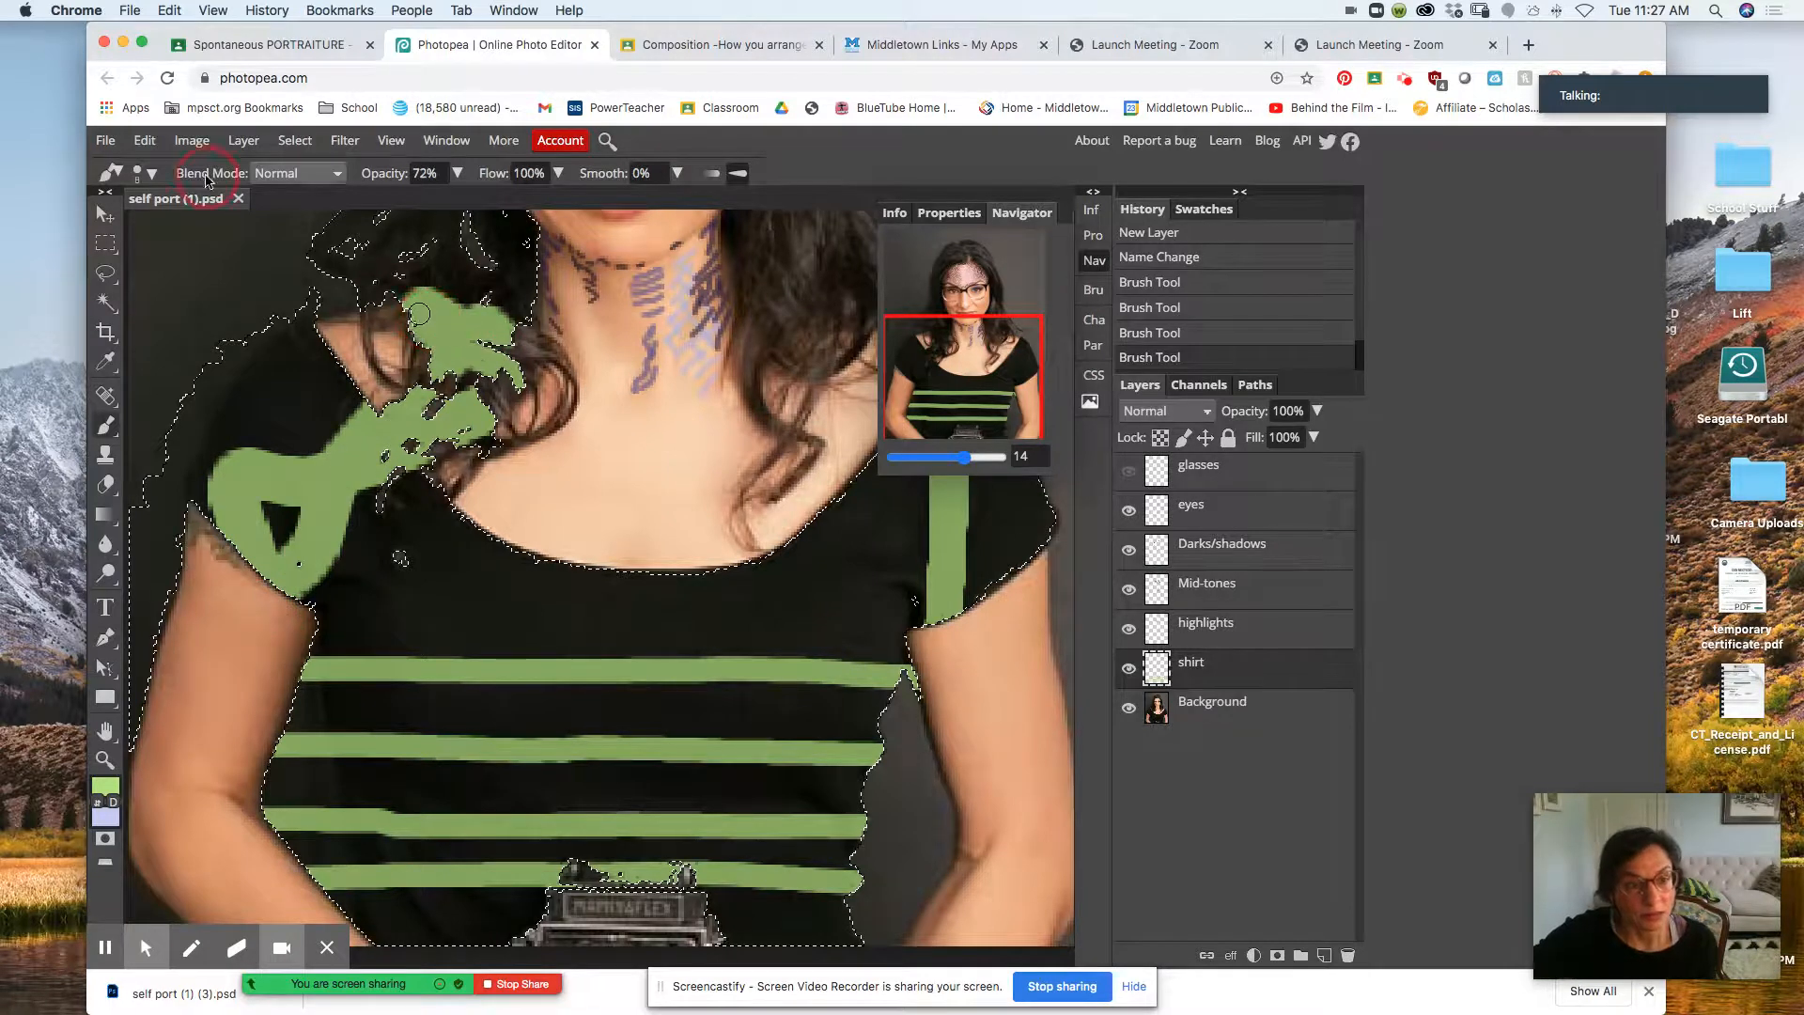
left_click(146, 143)
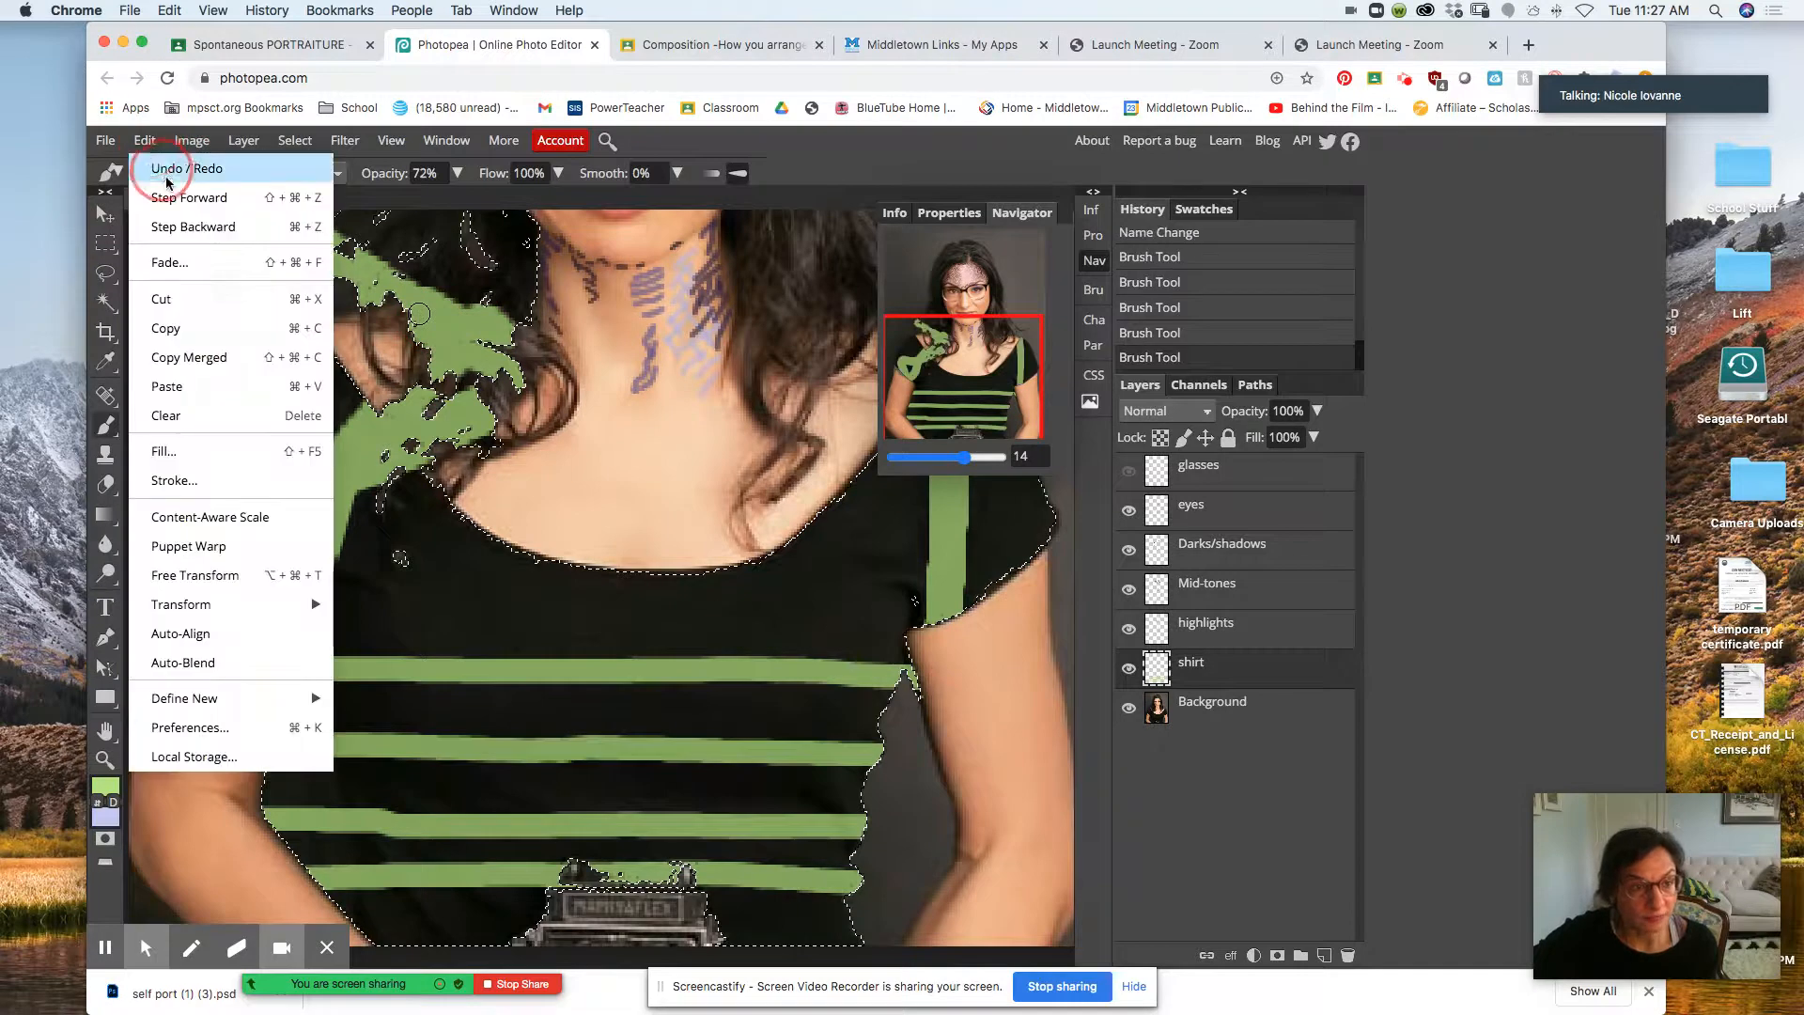
left_click(165, 171)
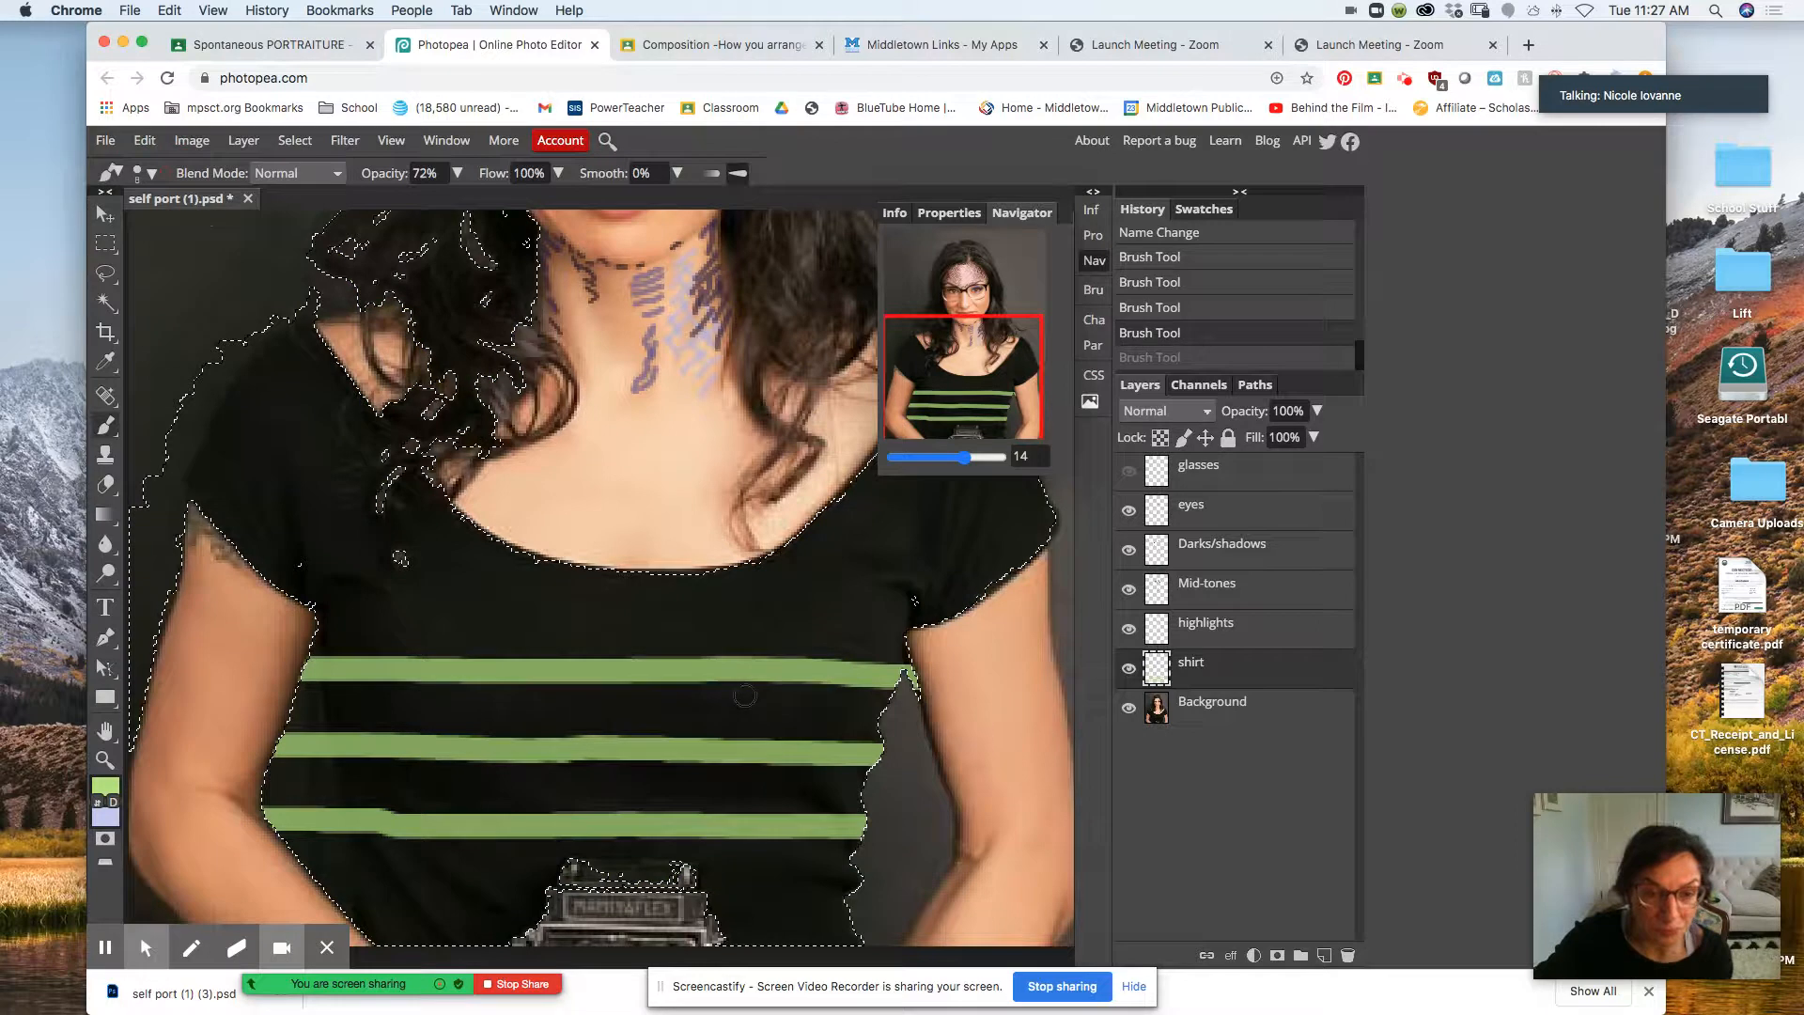
- Paint a light green stripe across the chest just below the neckline, running from one sleeve to the other
mouse_move(1039, 547)
left_mouse_down()
mouse_move(818, 604)
mouse_move(705, 605)
mouse_move(202, 568)
mouse_move(149, 536)
left_mouse_up()
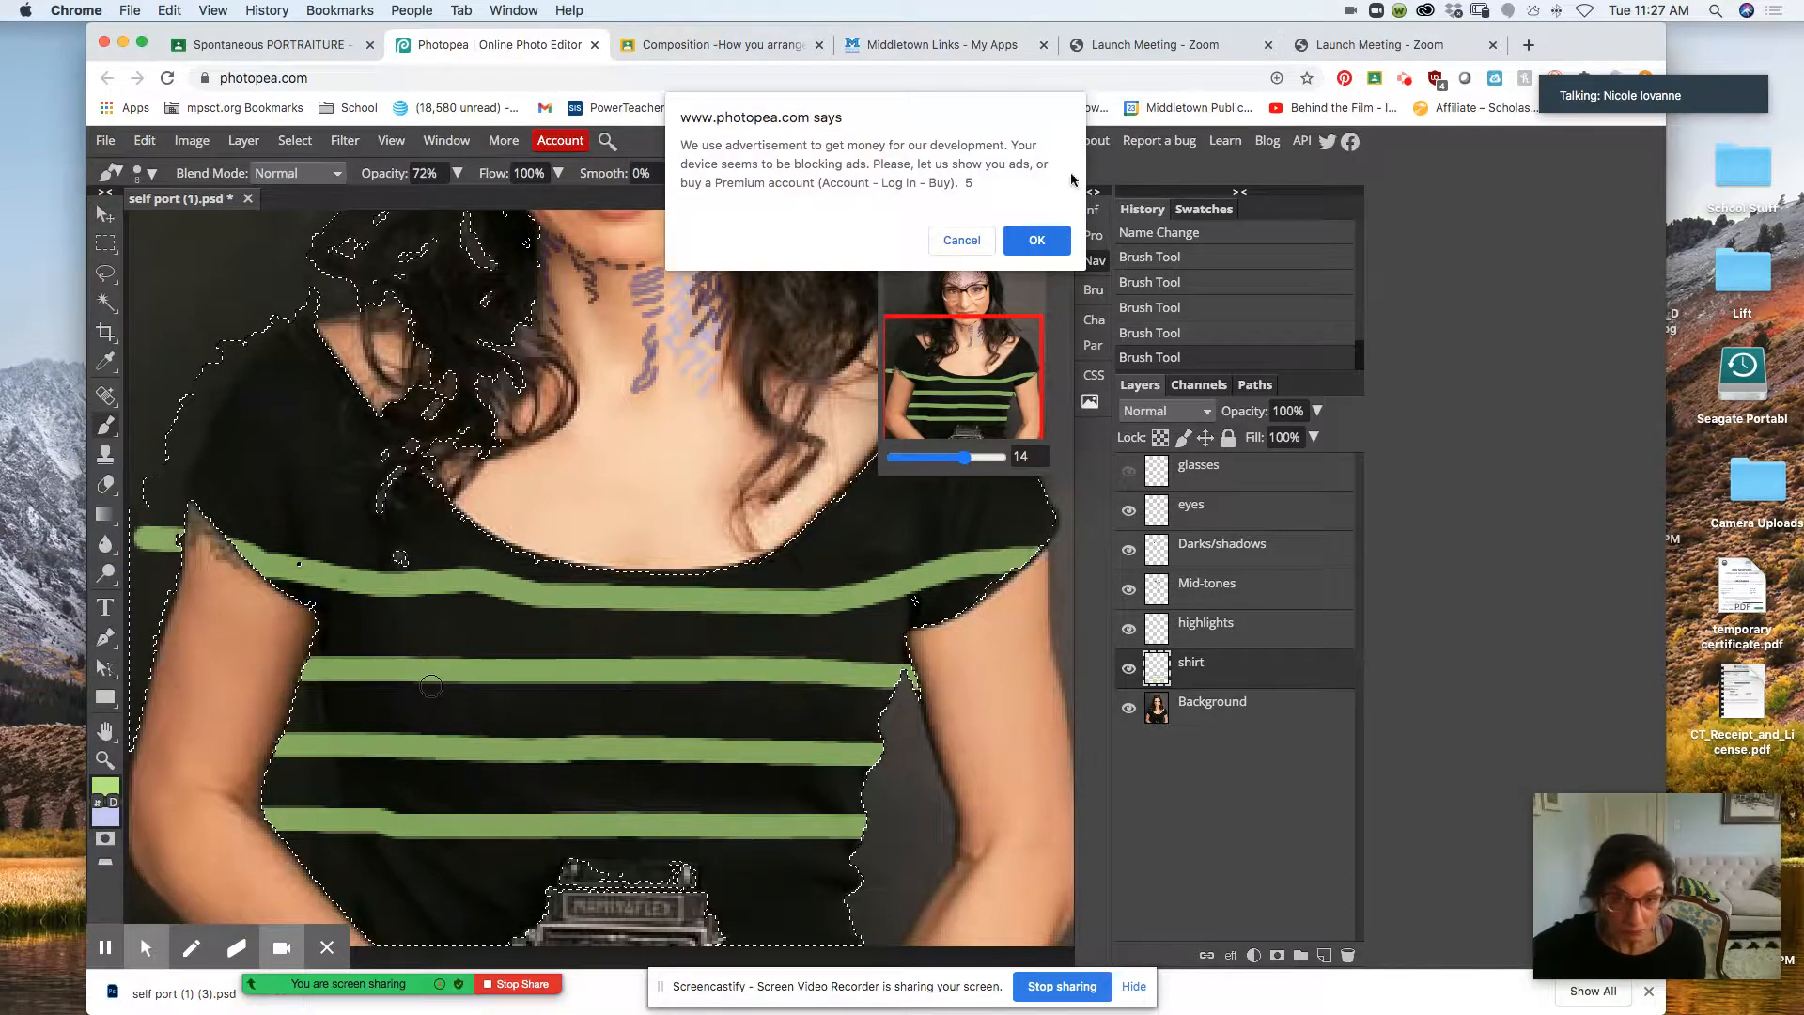
left_click(1039, 240)
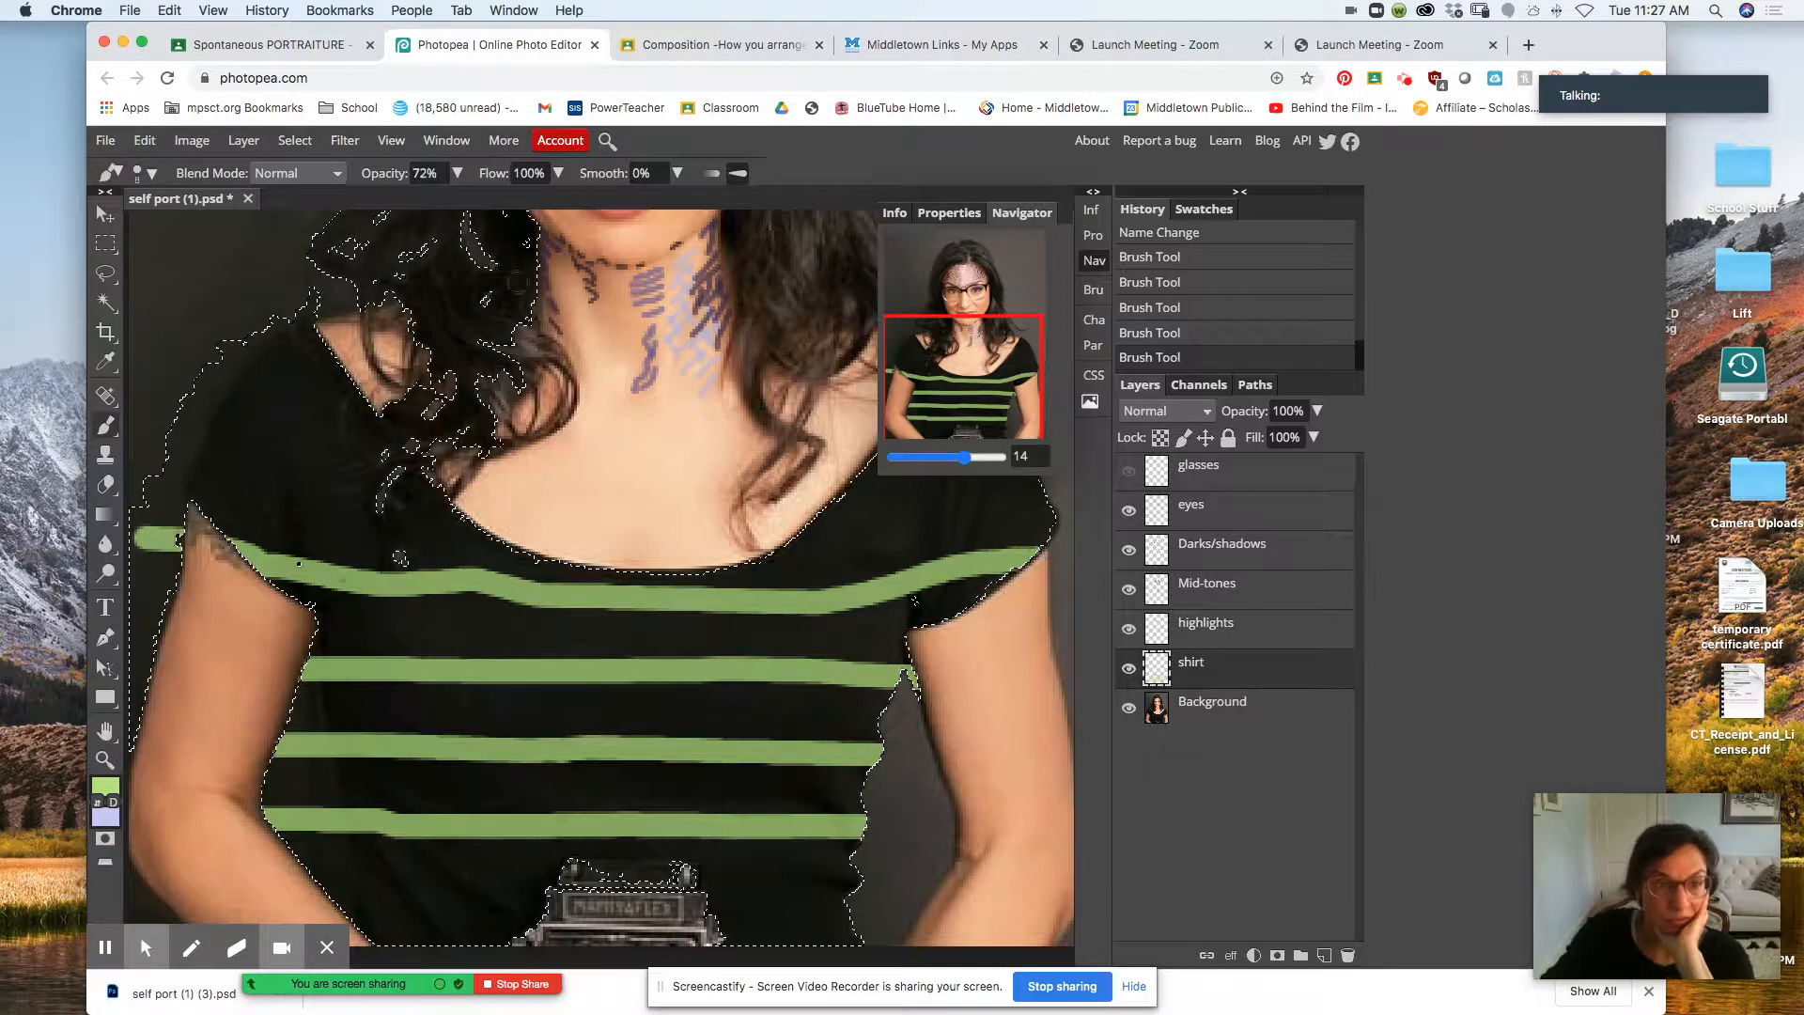
left_click(390, 143)
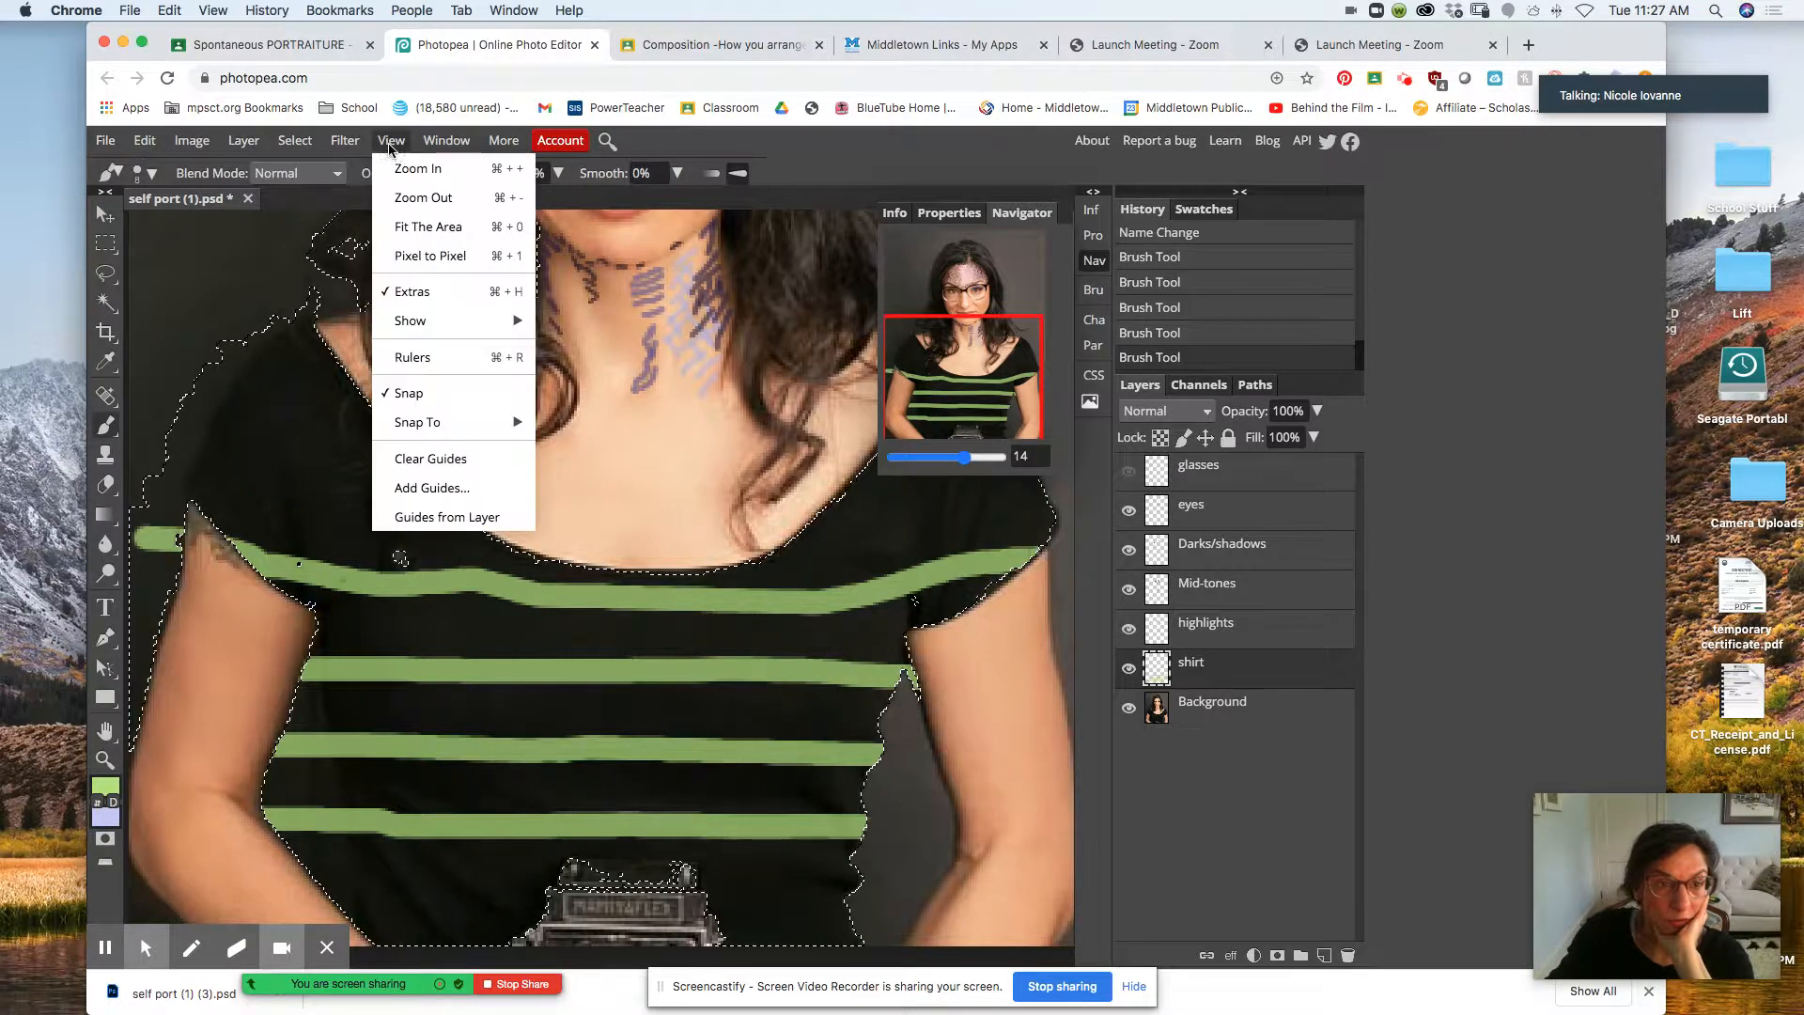
left_click(434, 197)
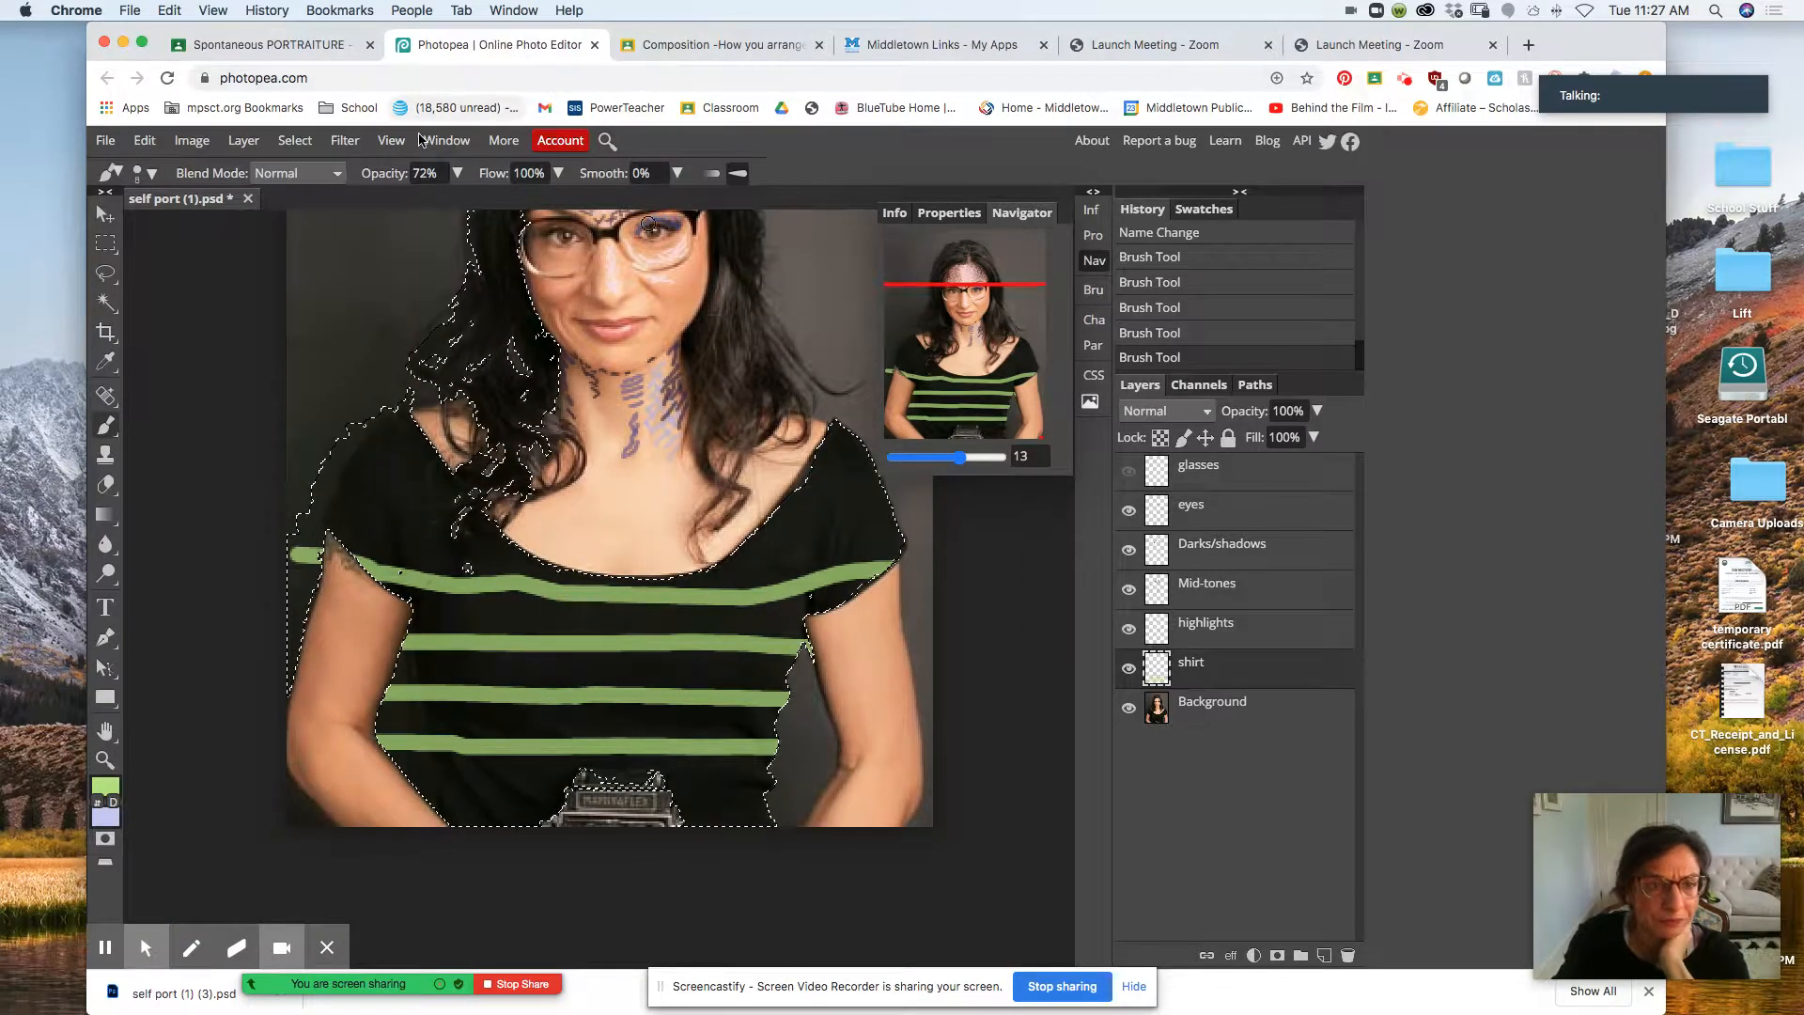
left_click(391, 143)
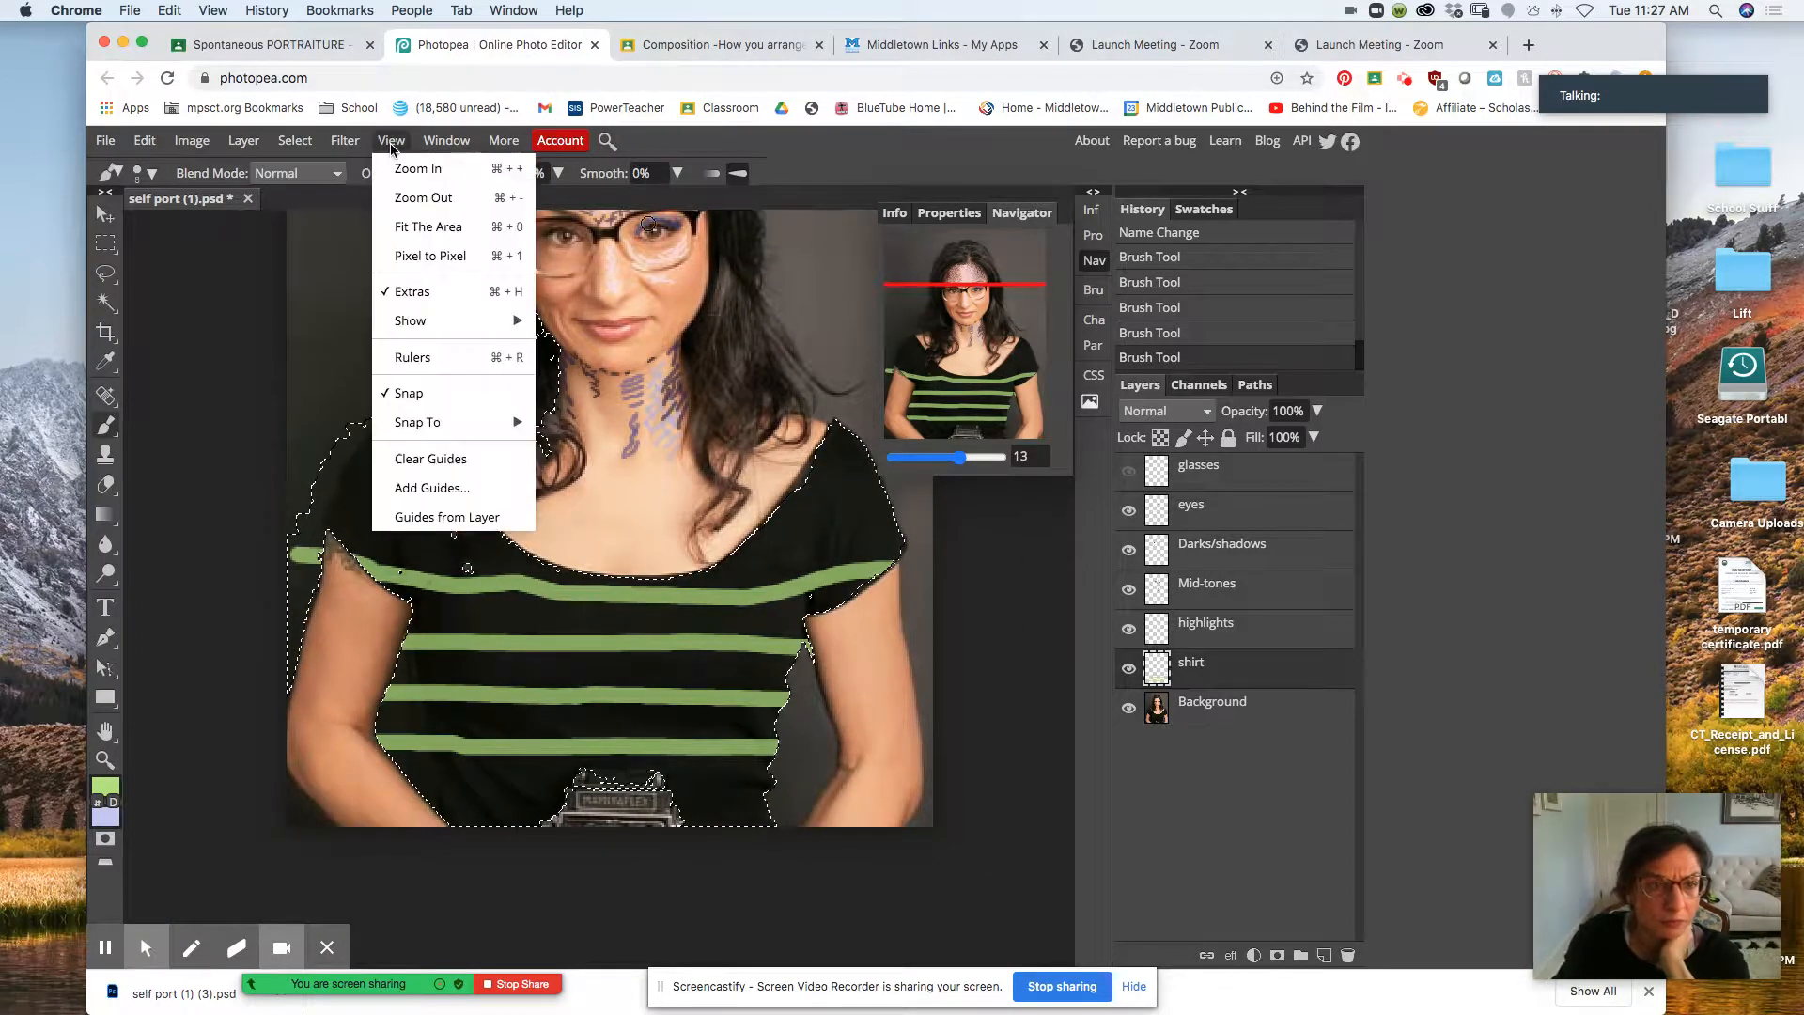
left_click(428, 227)
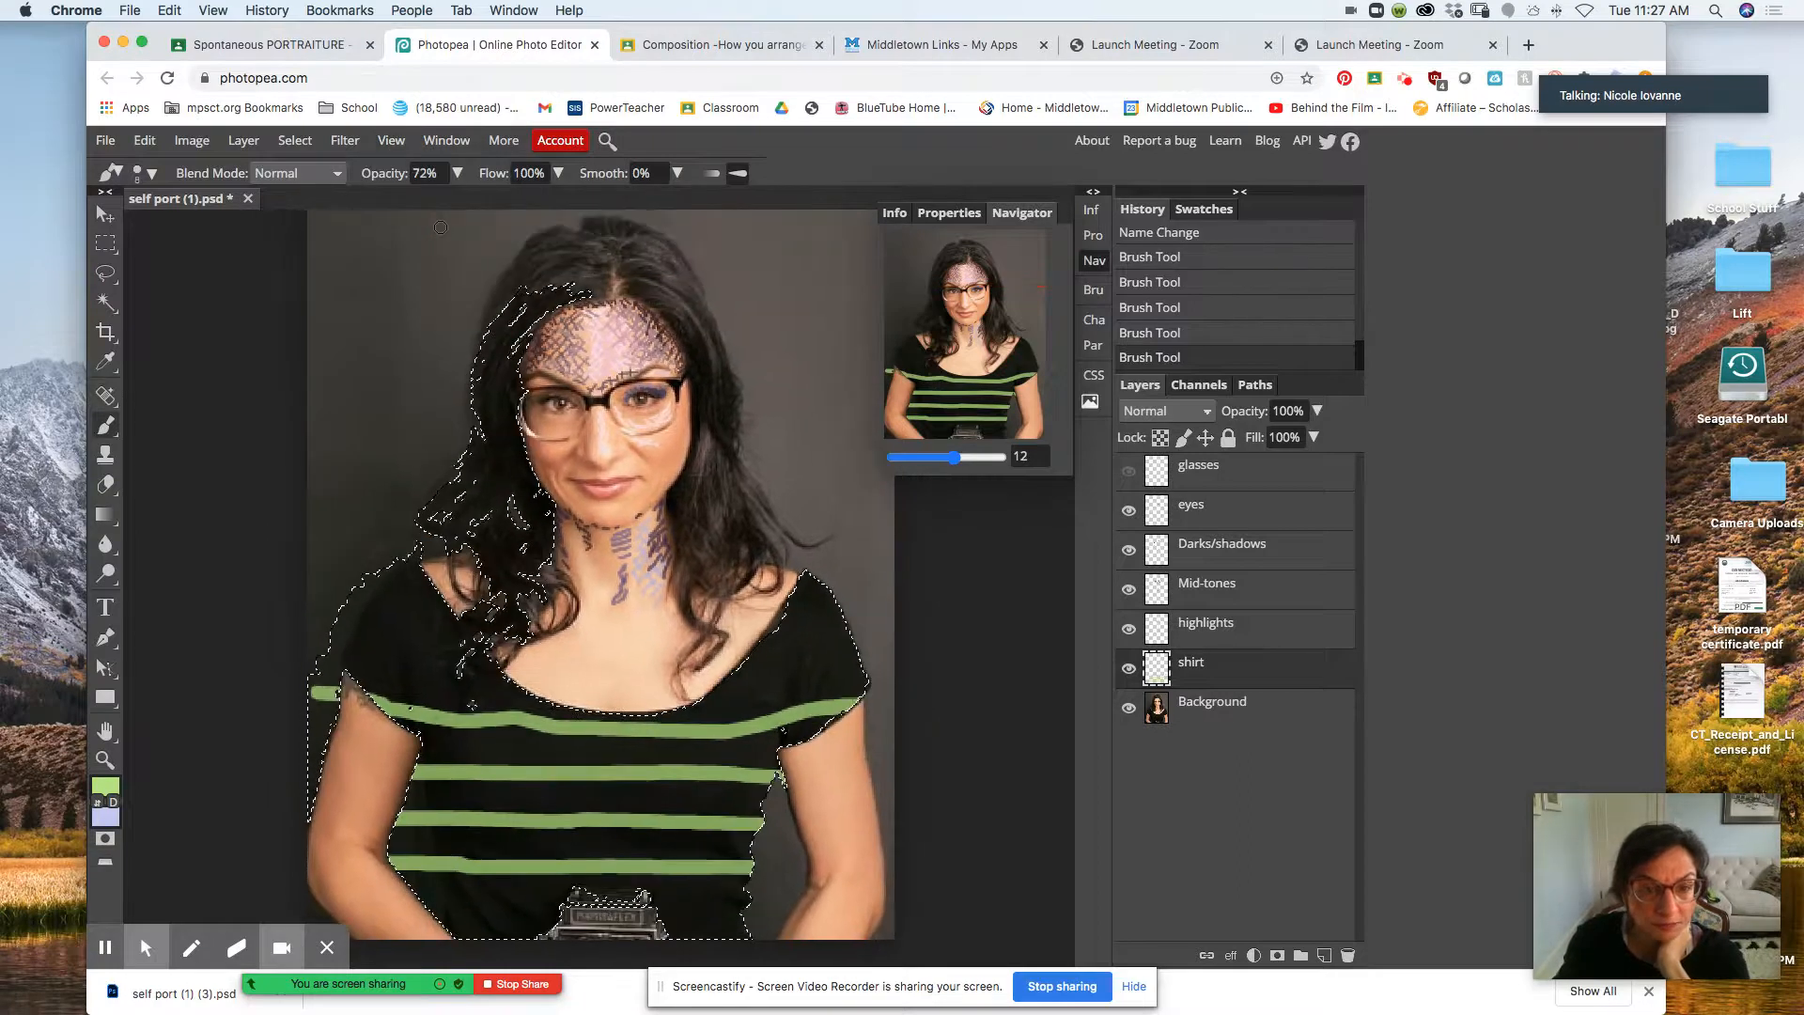
- On the Background layer, try a small freehand Lasso selection in the grey backdrop beside the hair and deselect it
left_click(1270, 705)
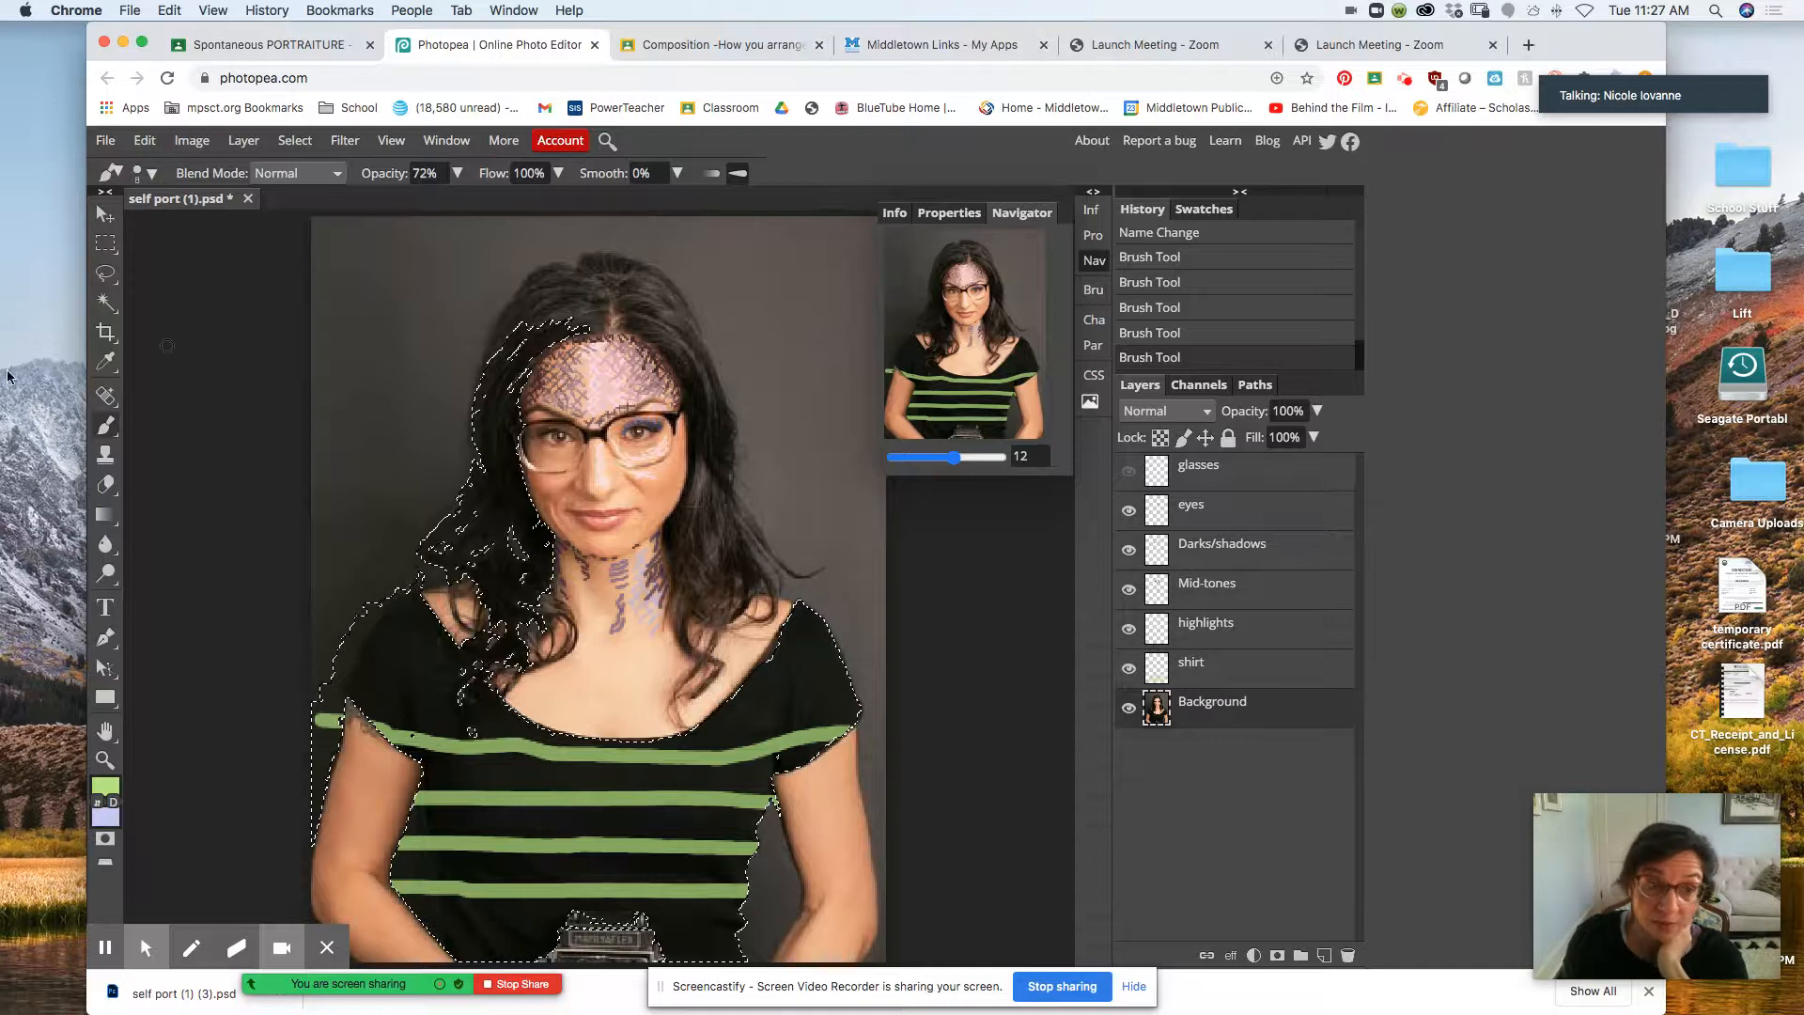
left_click(1048, 245)
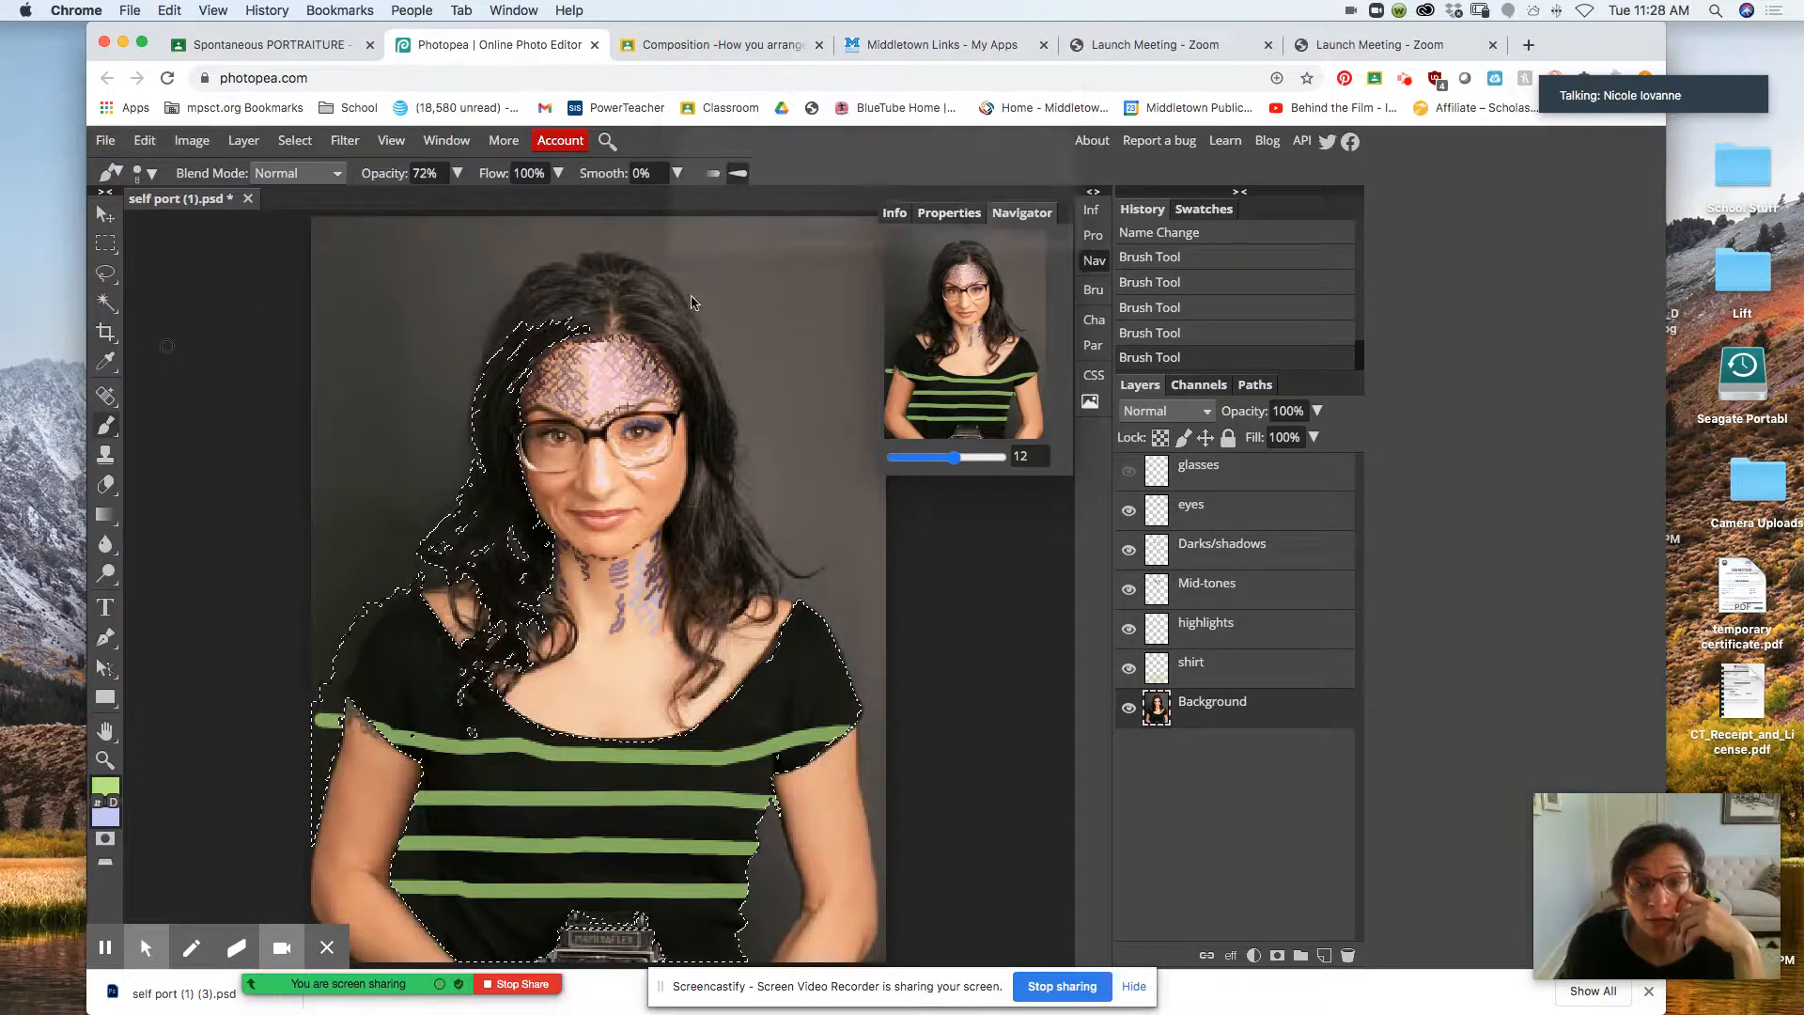
left_click(107, 276)
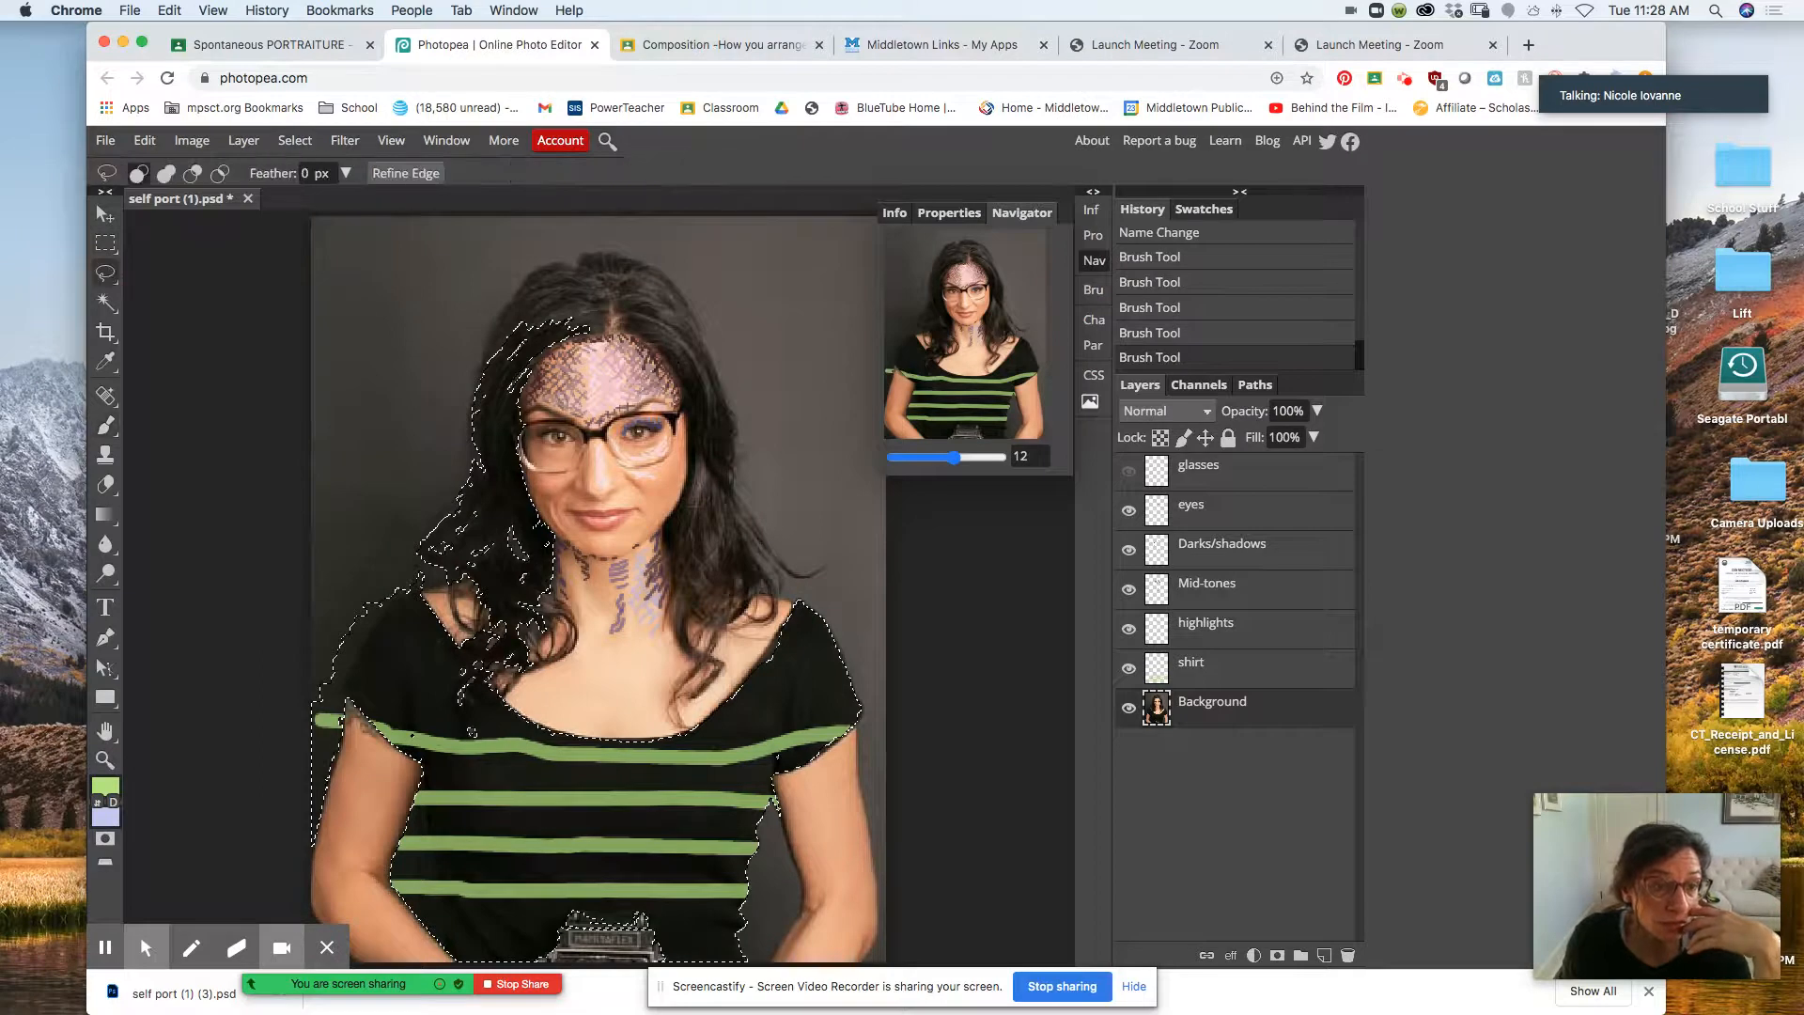
left_click(109, 279)
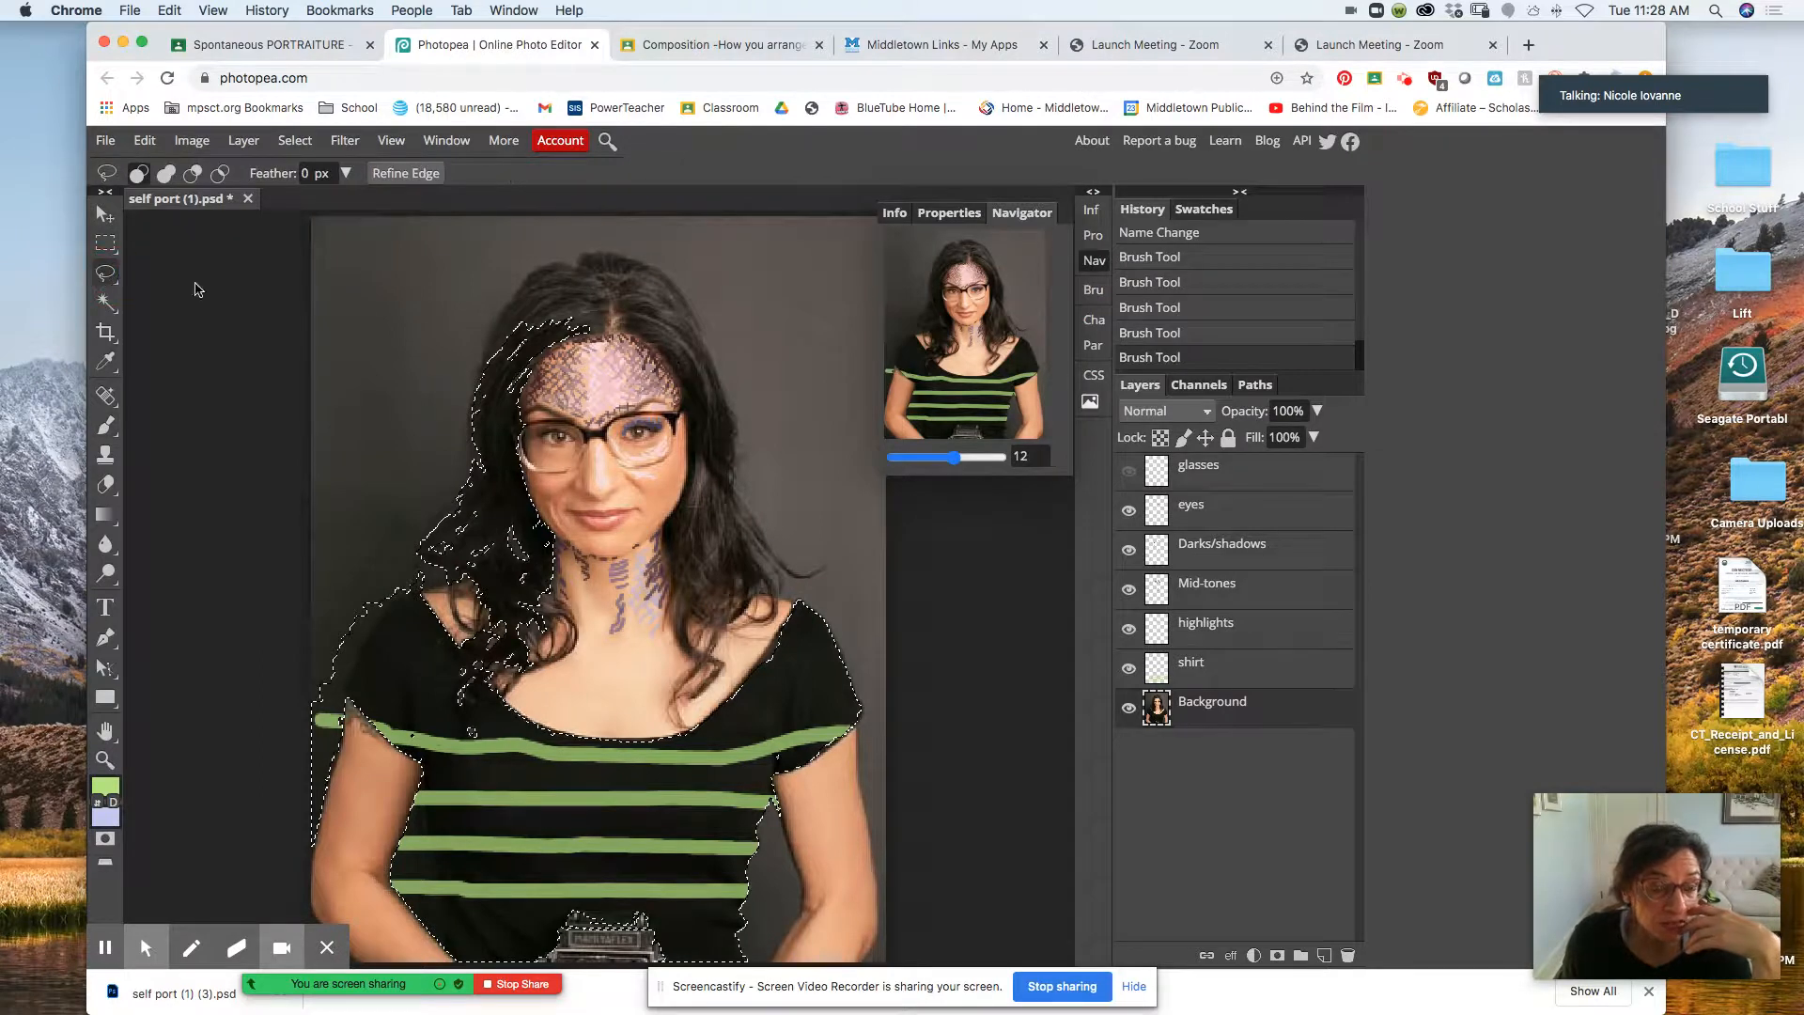
mouse_move(363, 275)
left_mouse_down()
mouse_move(357, 333)
mouse_move(390, 306)
mouse_move(414, 318)
mouse_move(366, 352)
mouse_move(358, 397)
mouse_move(420, 349)
mouse_move(445, 294)
mouse_move(348, 284)
left_mouse_up()
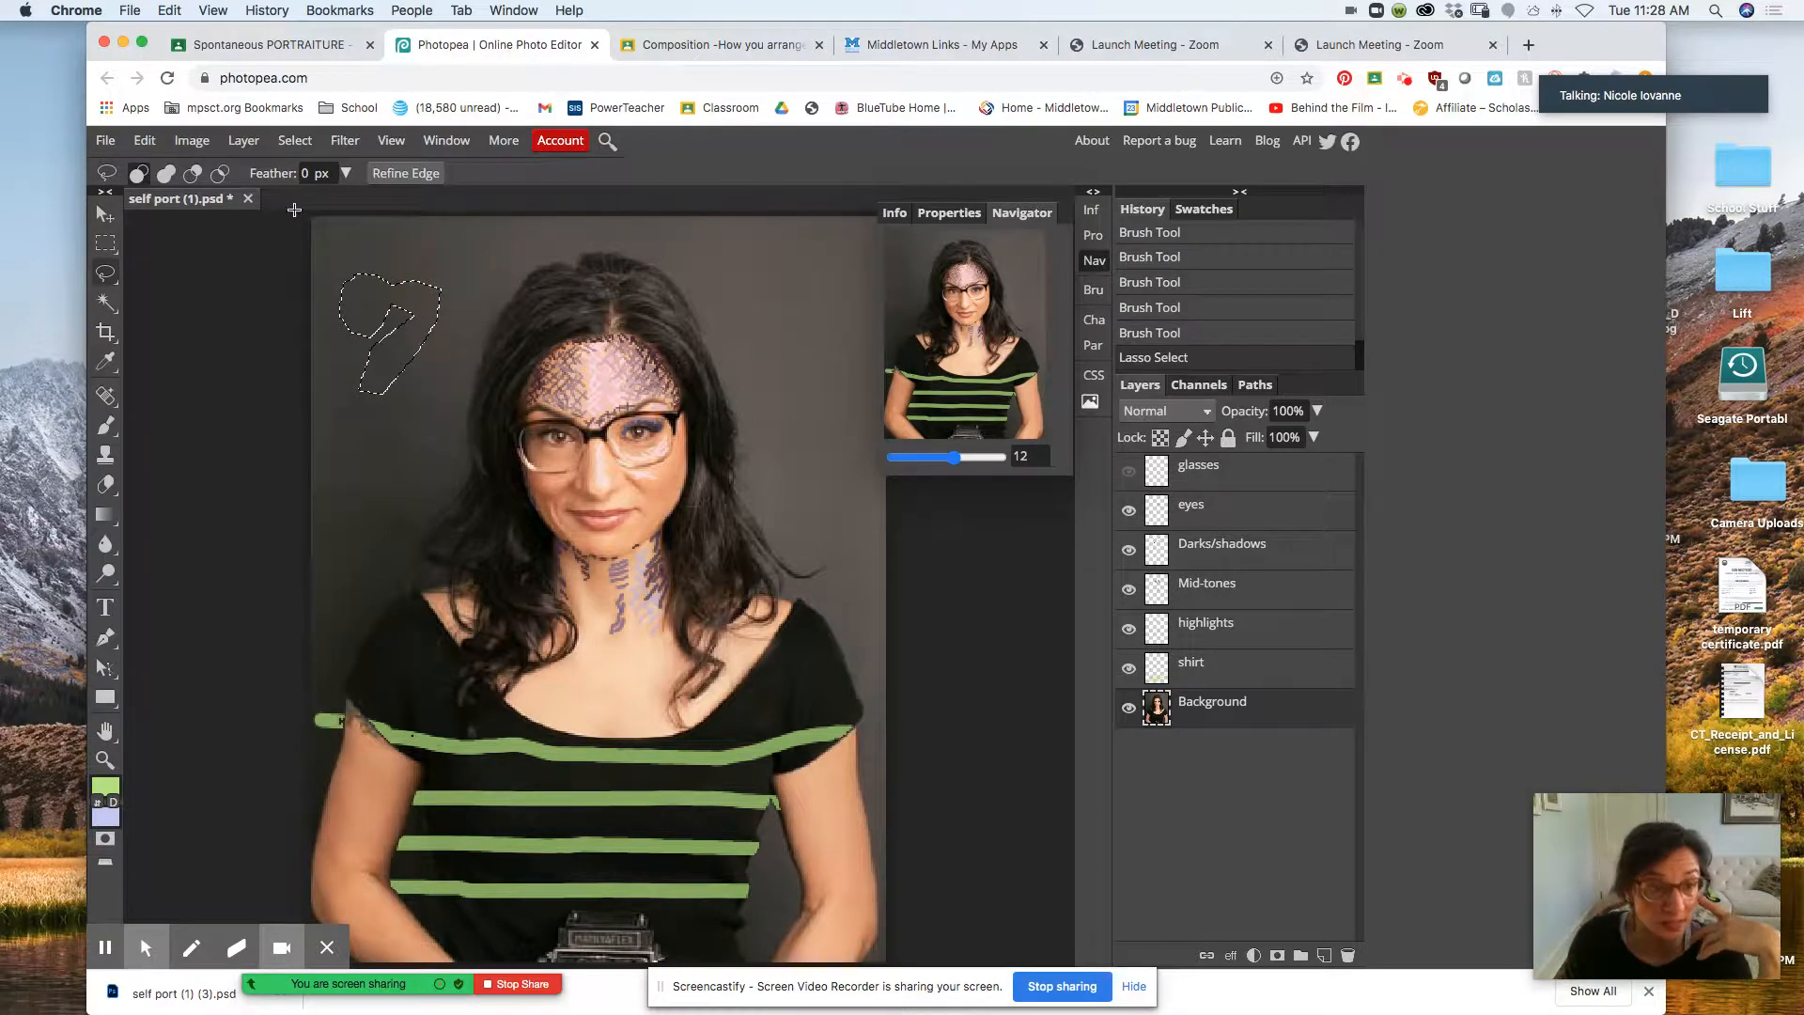
left_click(298, 143)
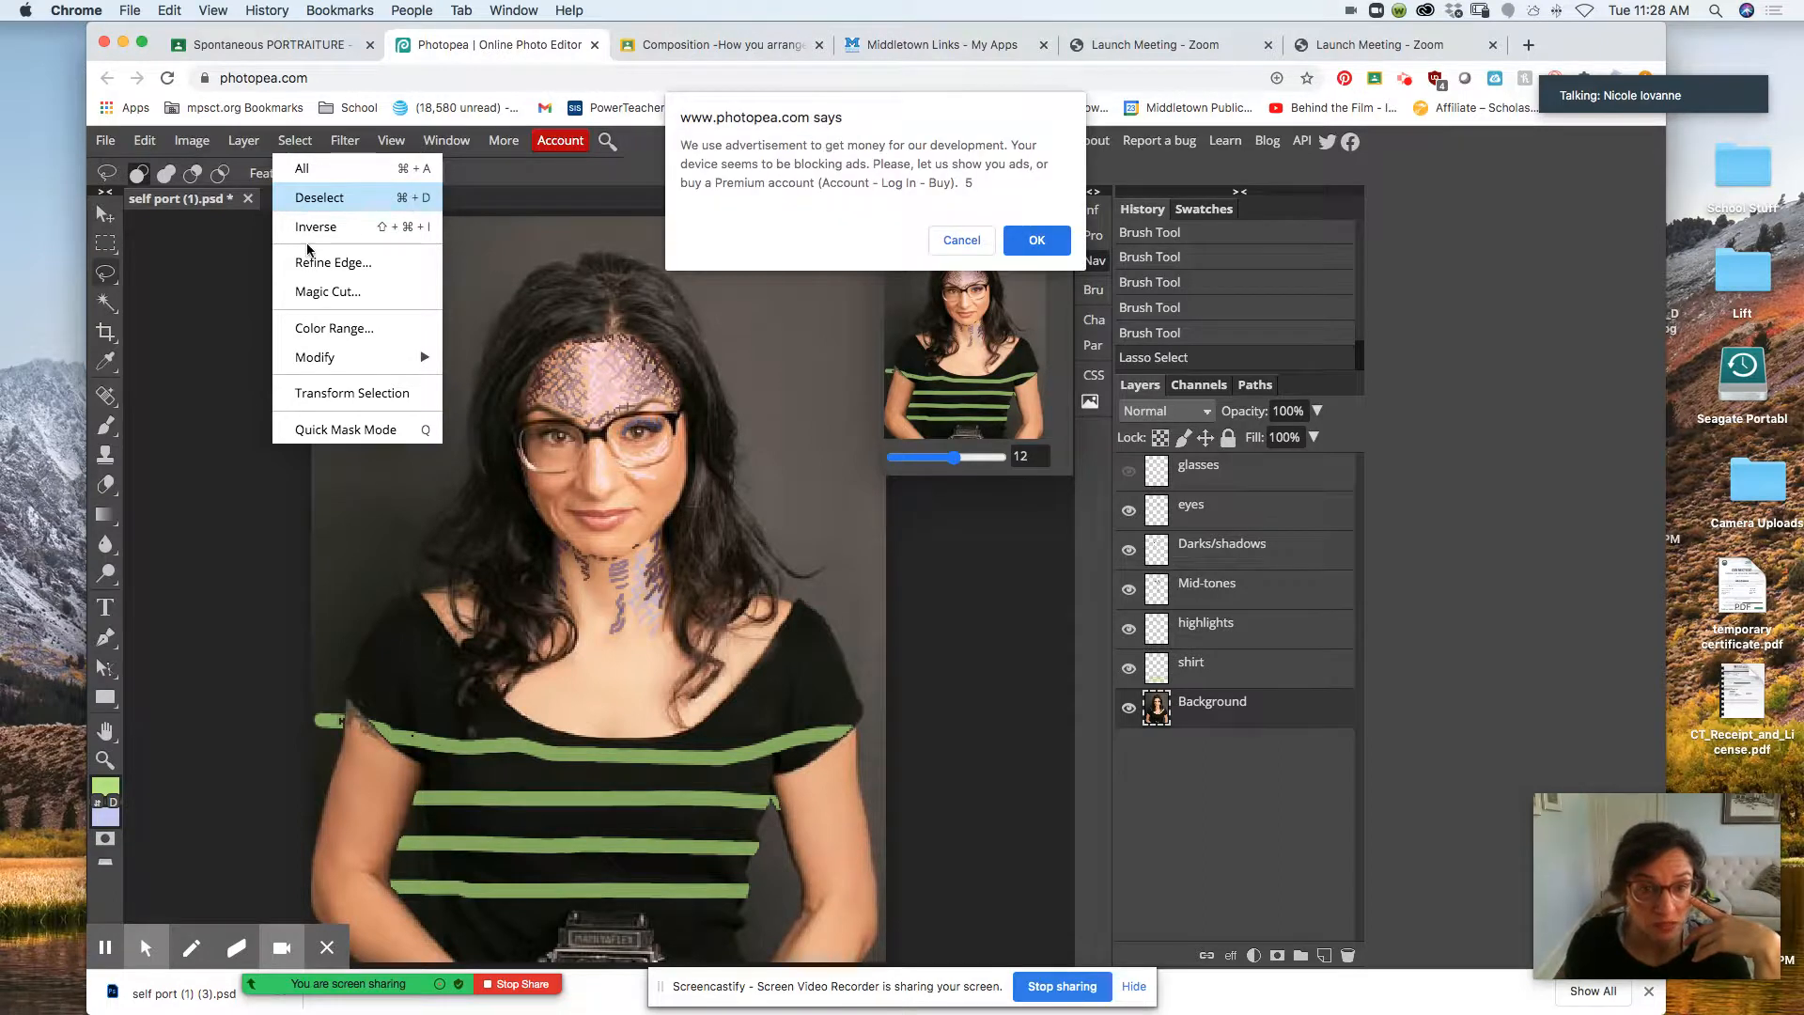
left_click(1037, 240)
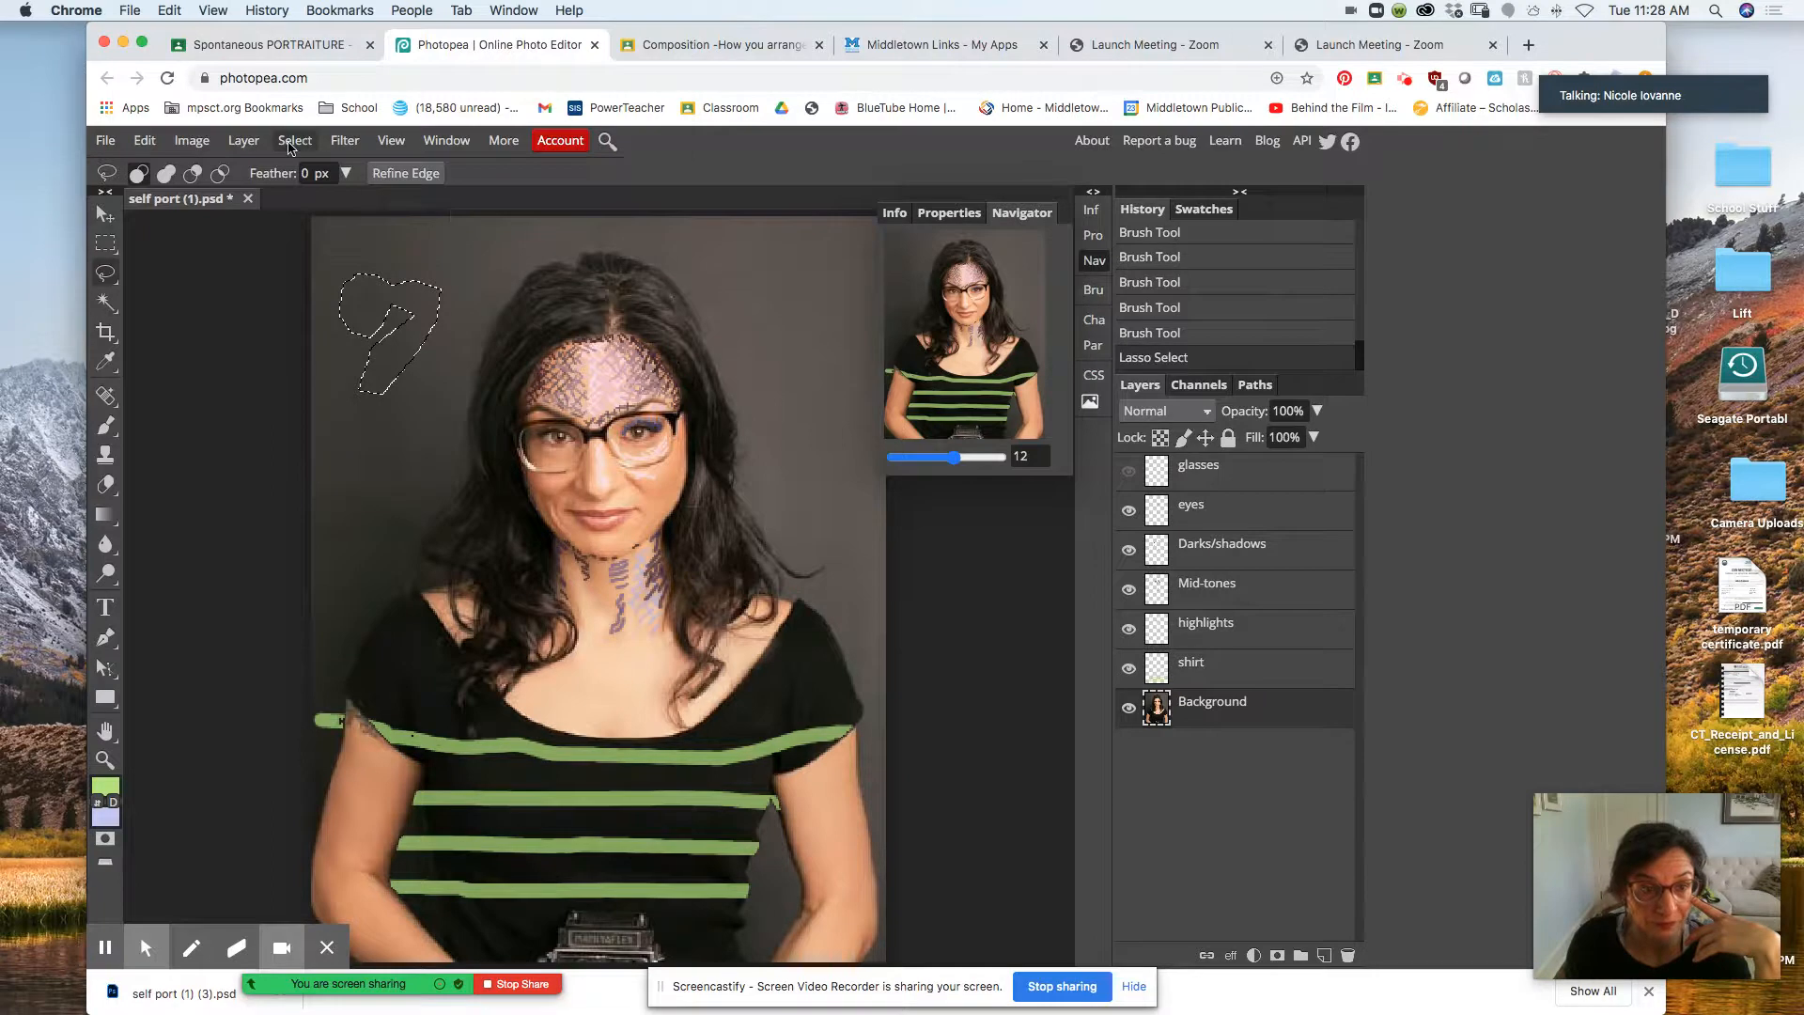
key("ctrl+d")
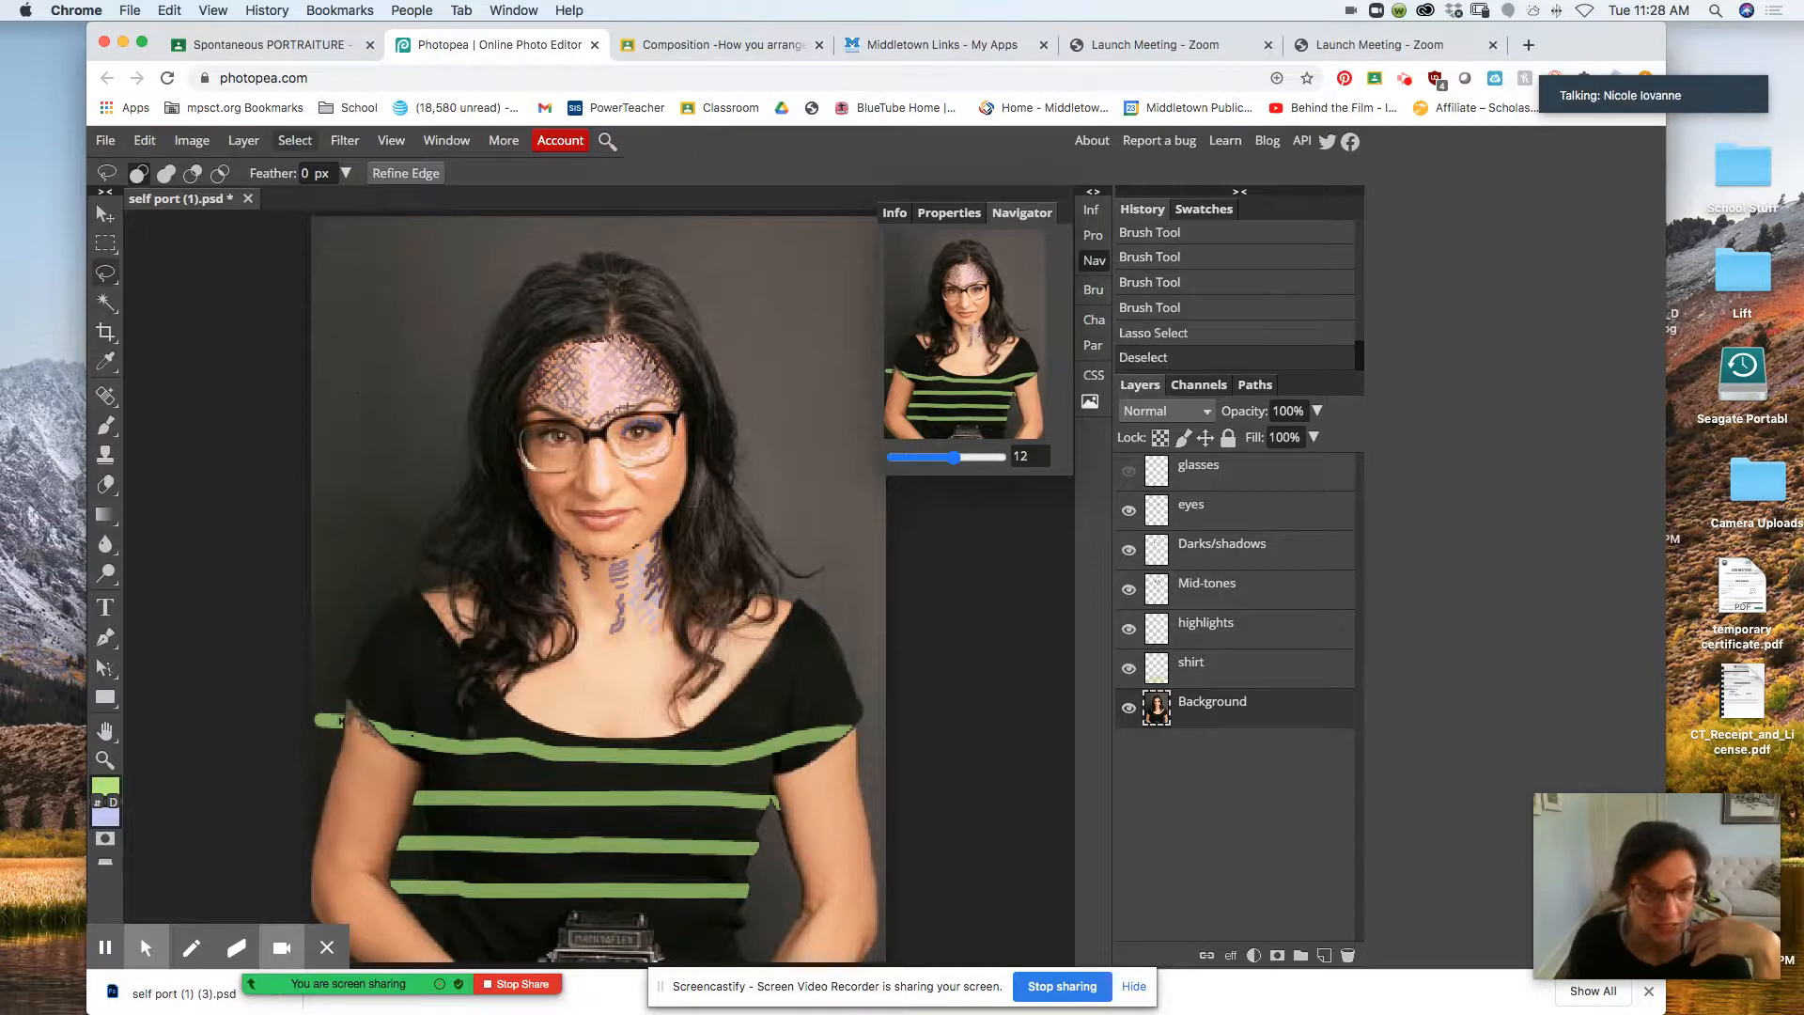
- Activate the Rectangle Select tool, display its Rectangle and Ellipse variants, and dismiss the ad notice
left_click(104, 246)
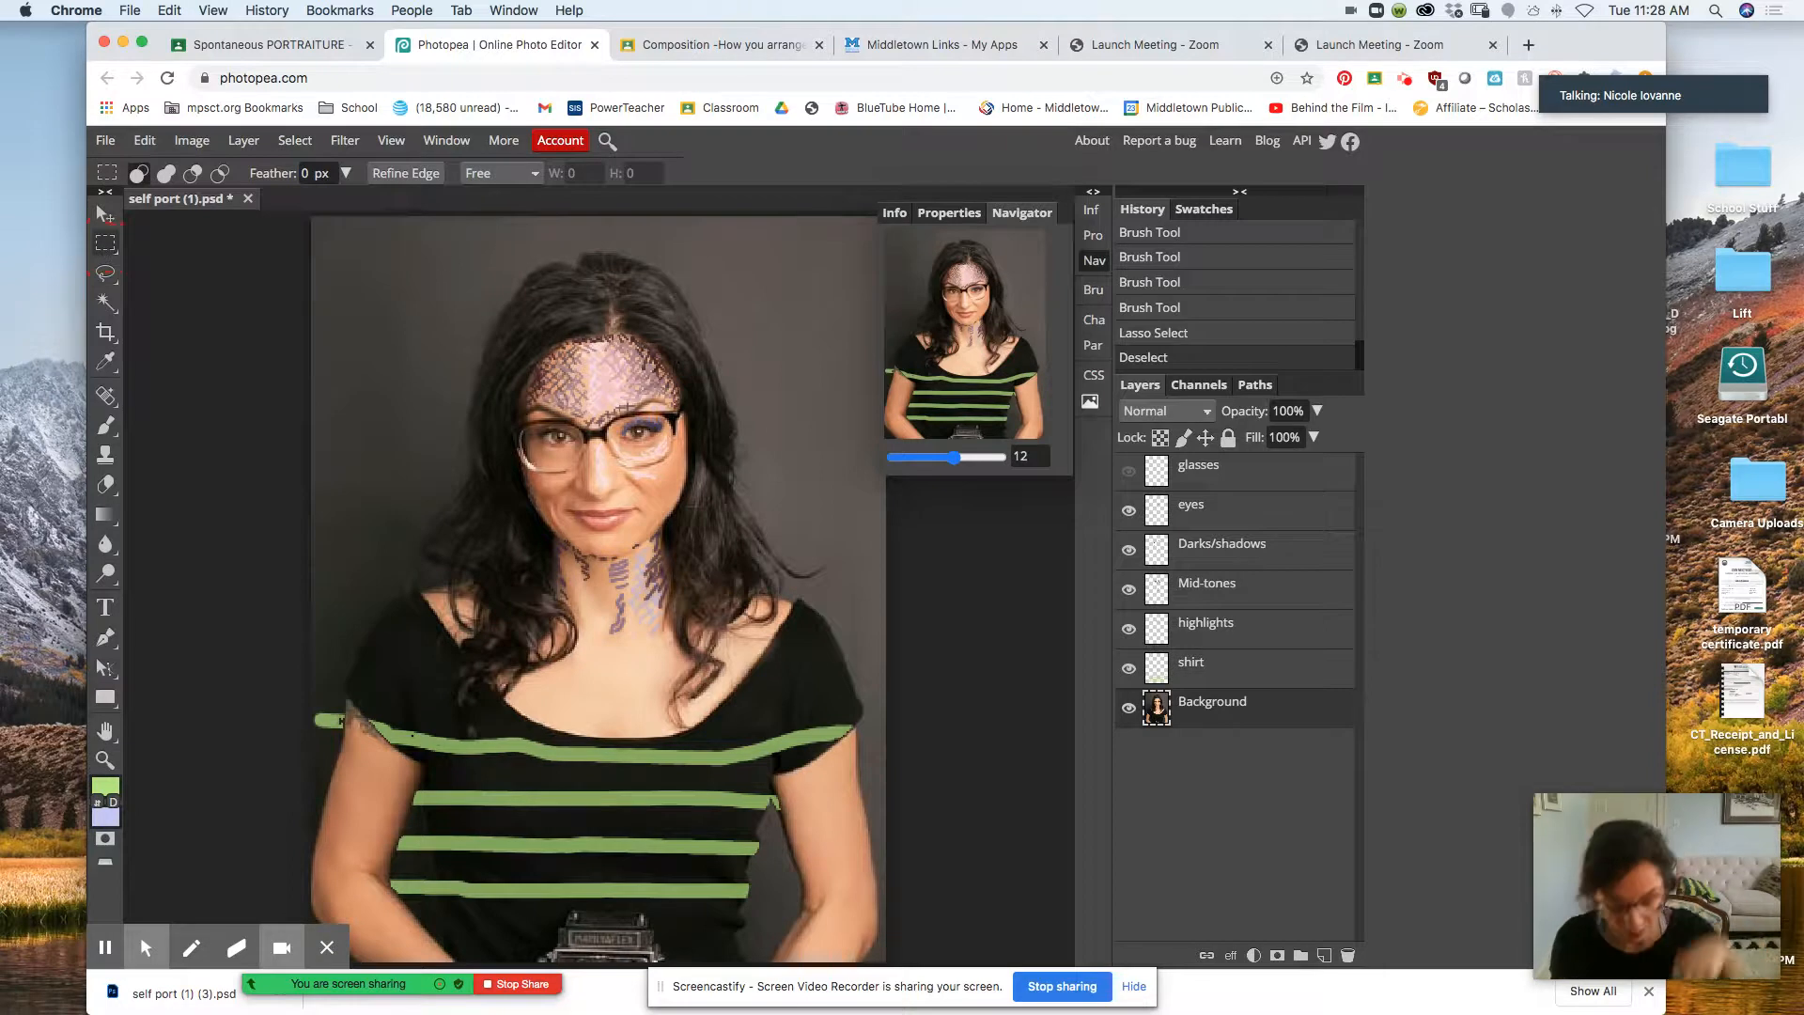
left_click(107, 243)
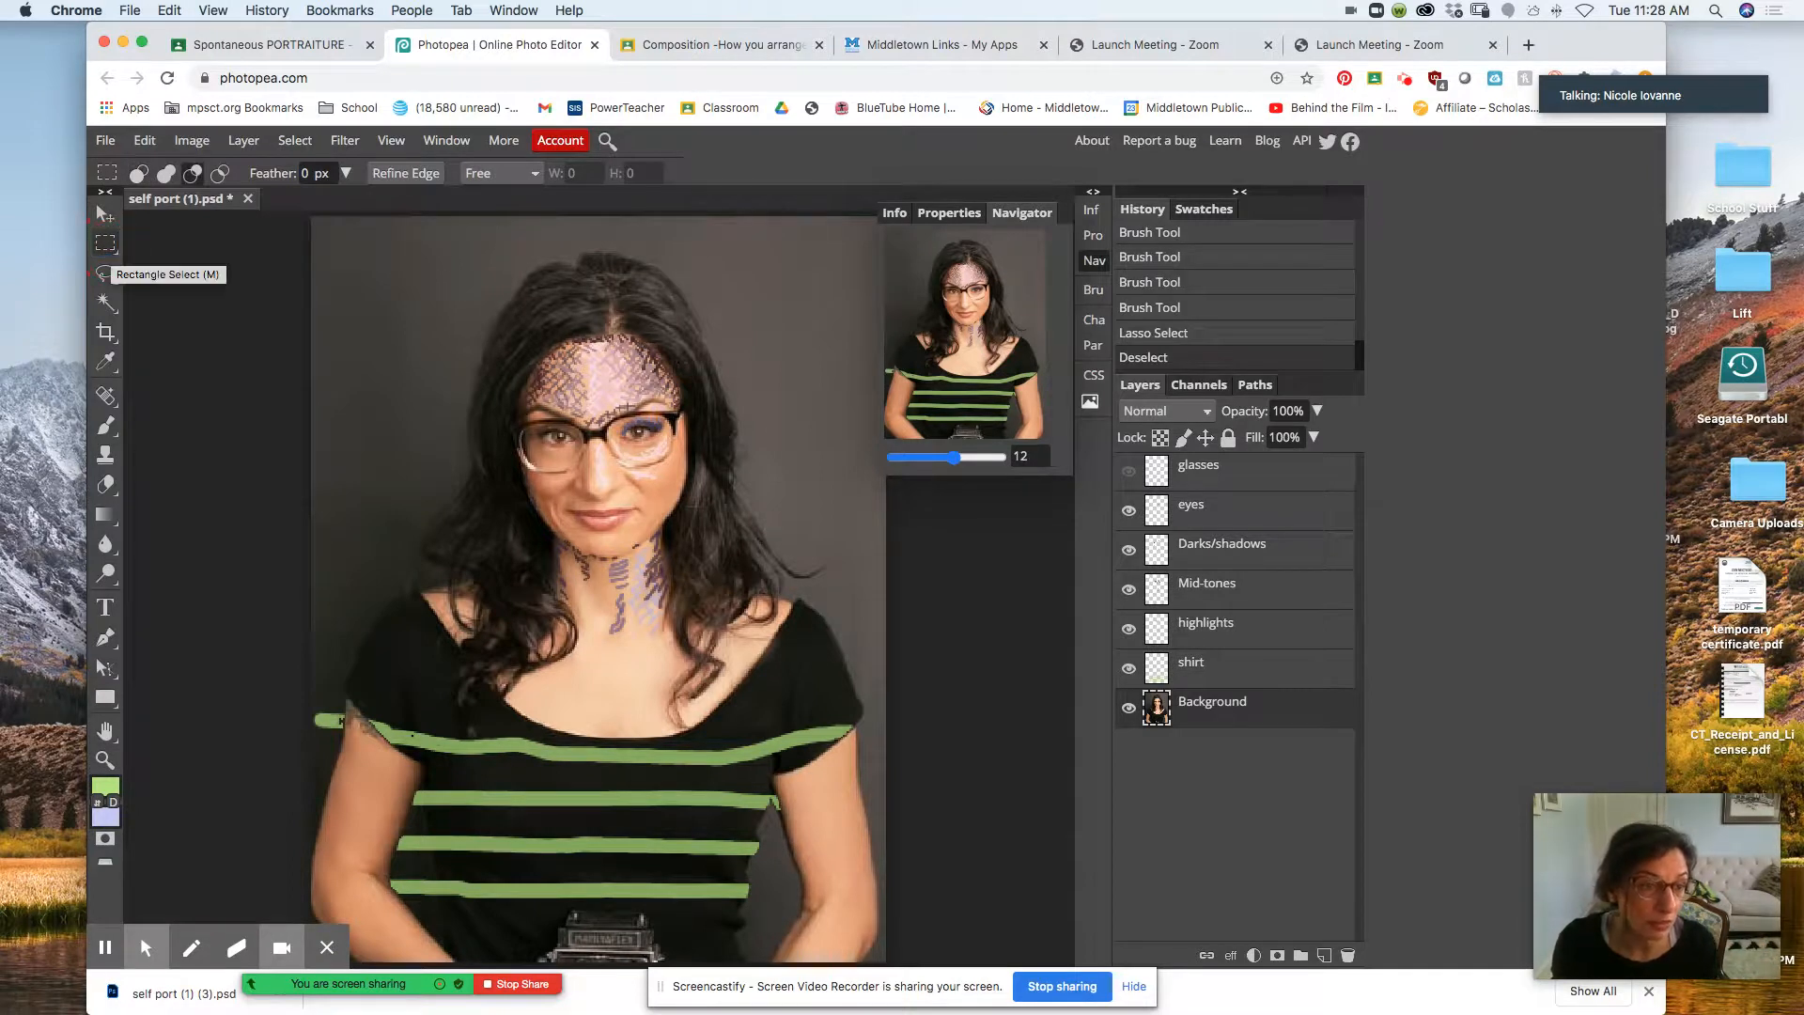
right_click(116, 254)
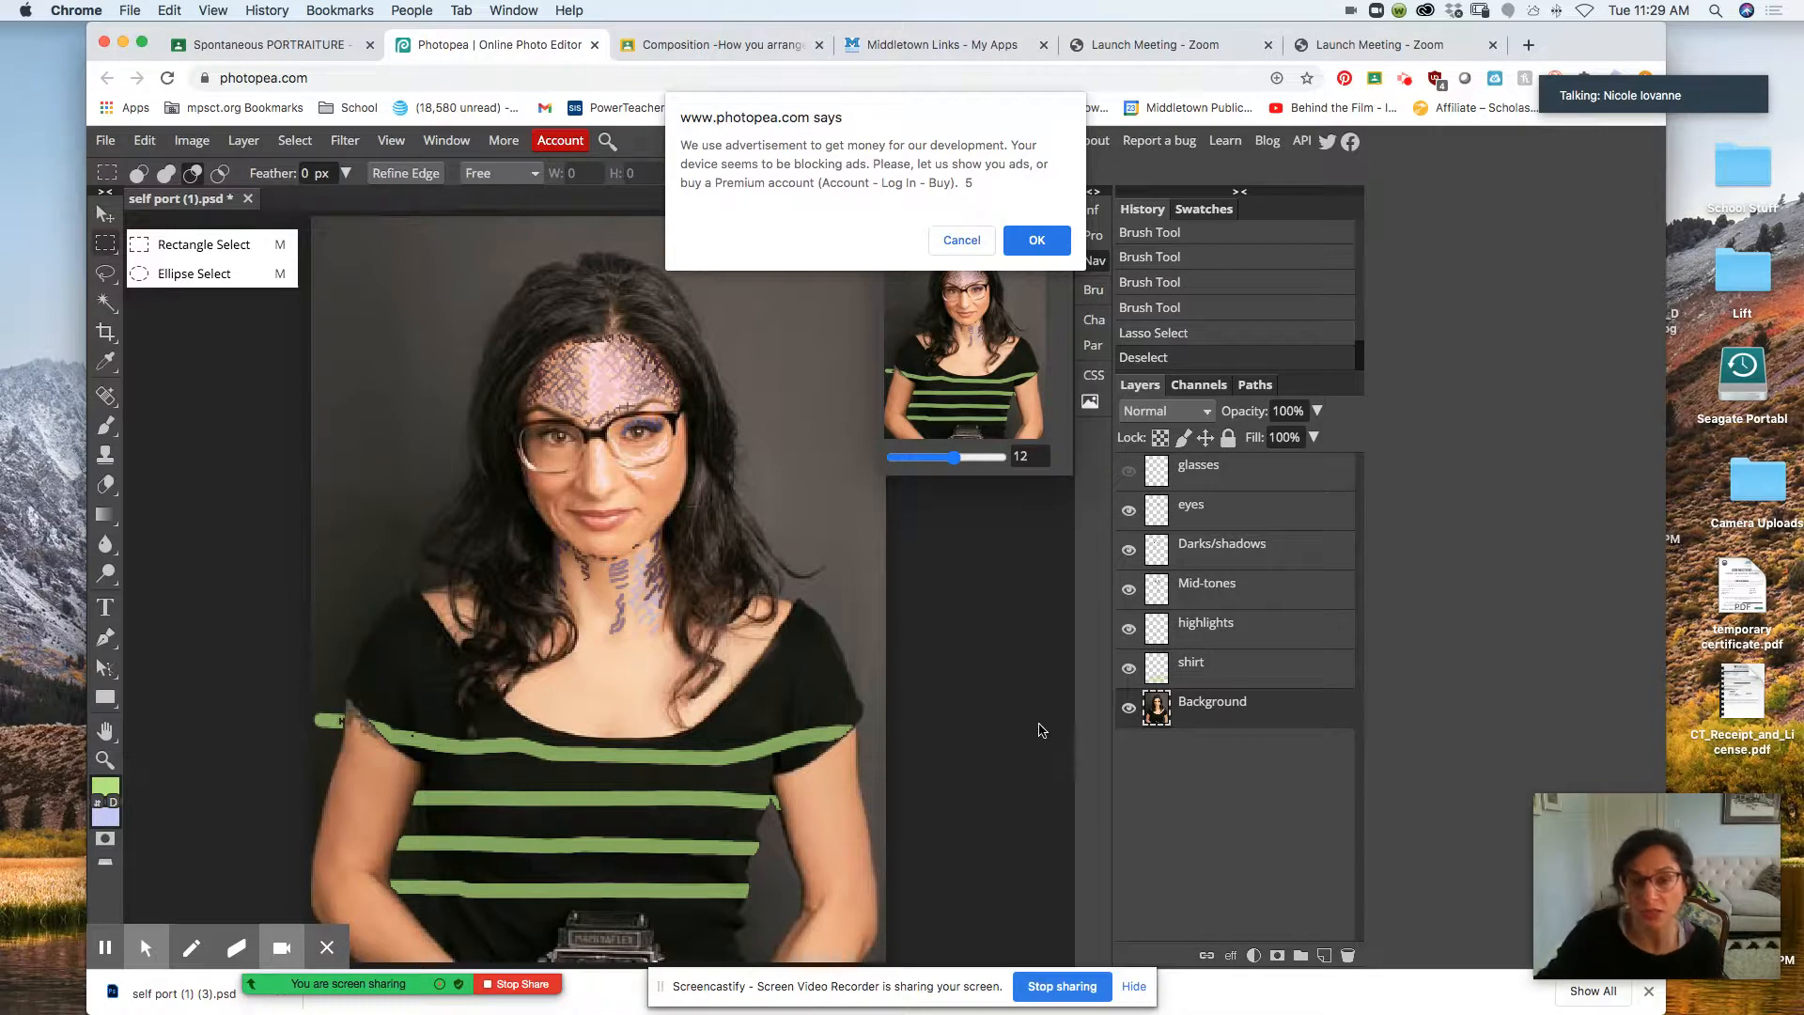
left_click(1035, 243)
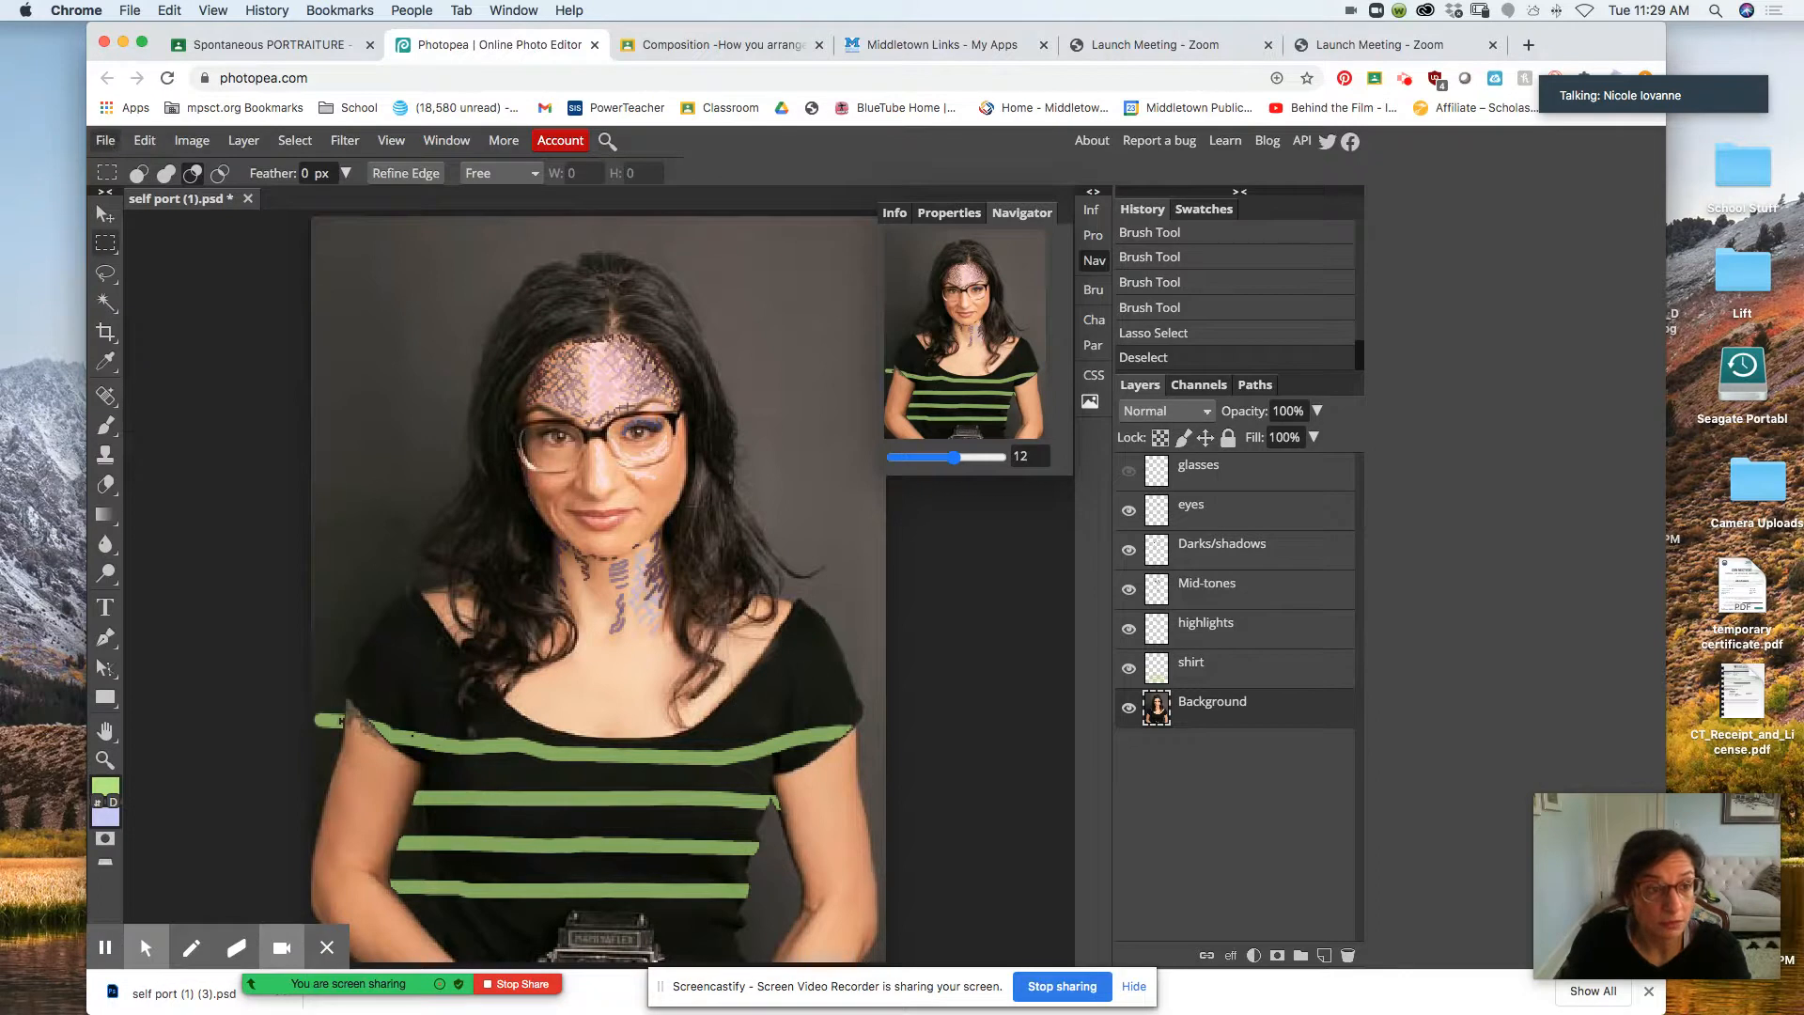
- Save the portrait as a PSD file named "self port (1) (4)" in the School Stuff folder
left_click(105, 140)
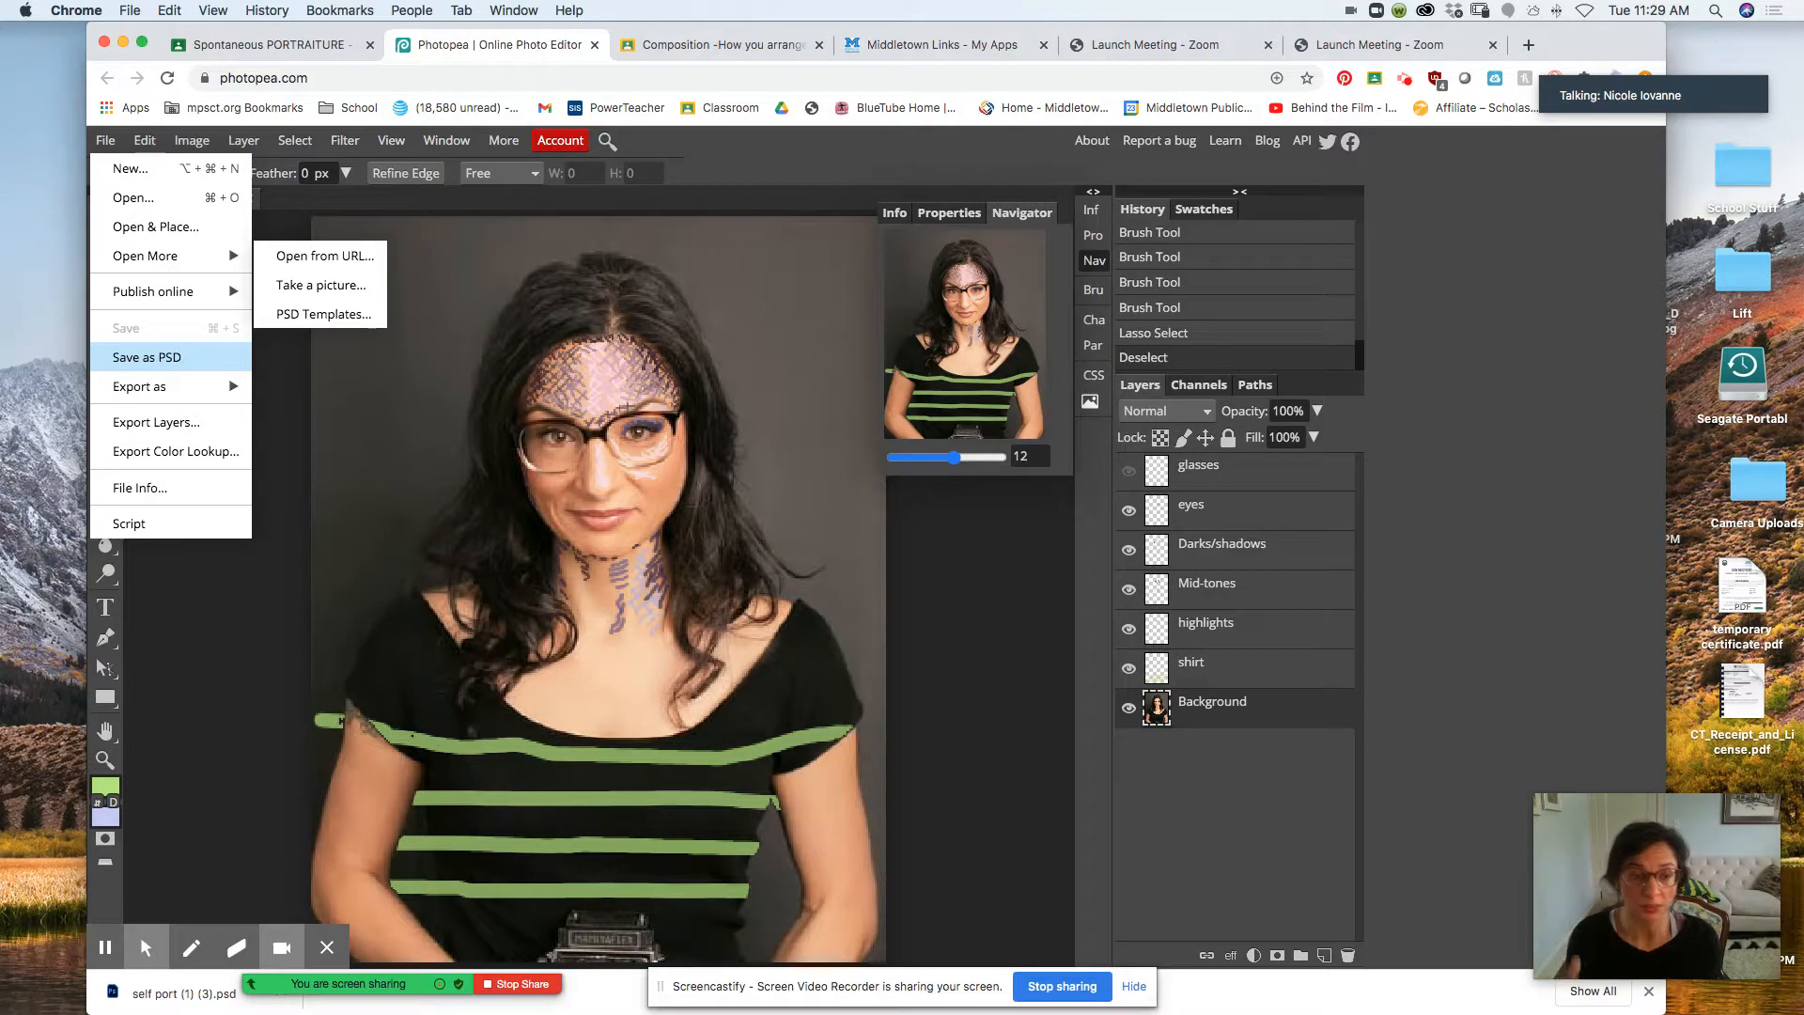
left_click(179, 358)
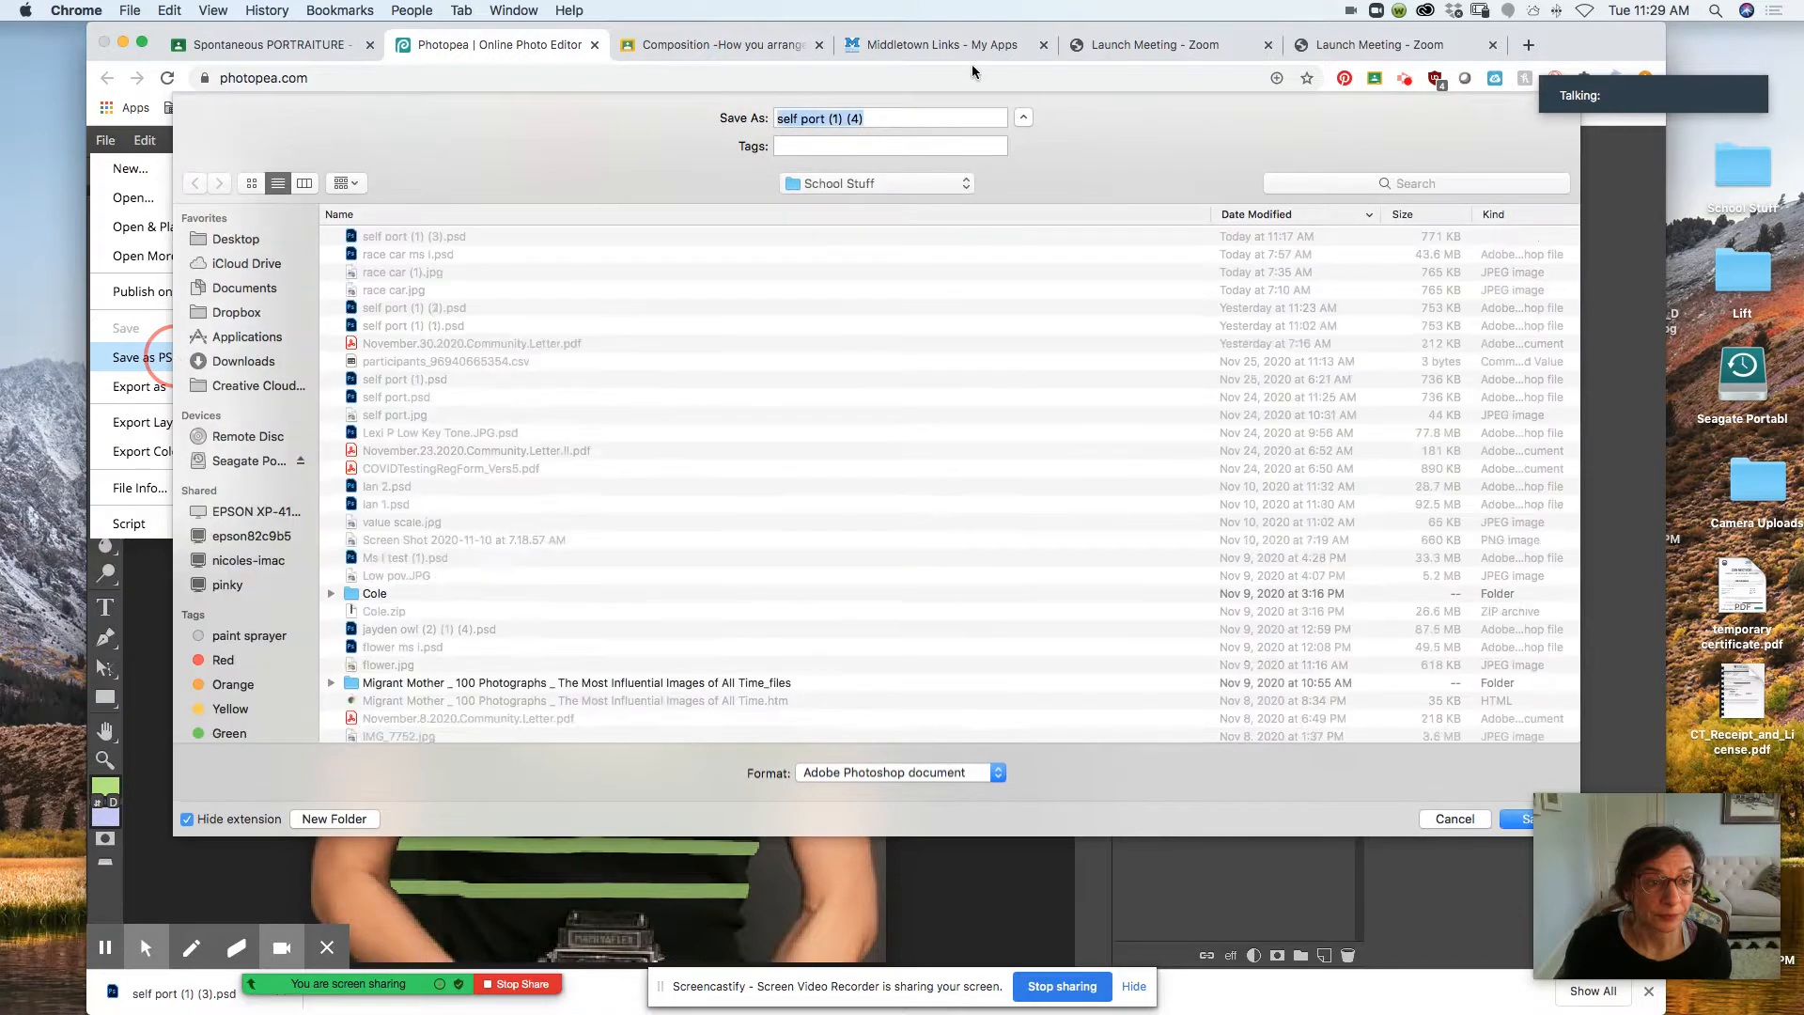
left_click(1523, 822)
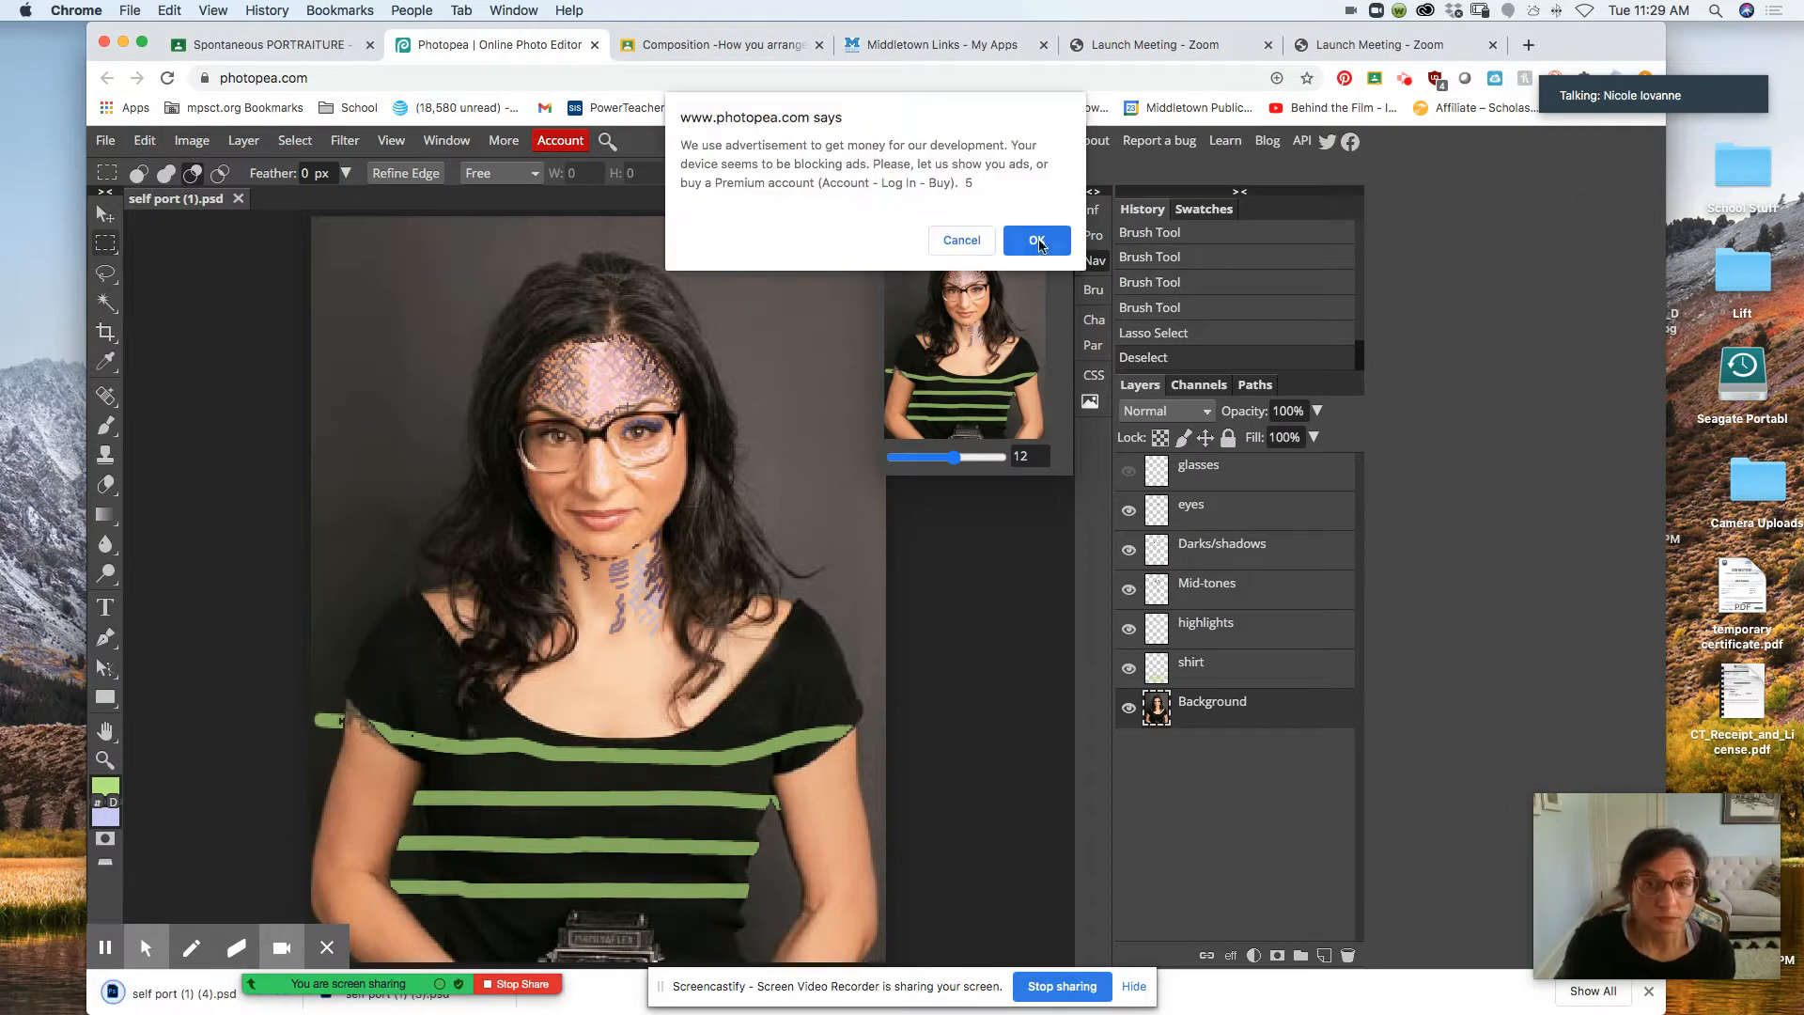
left_click(1041, 241)
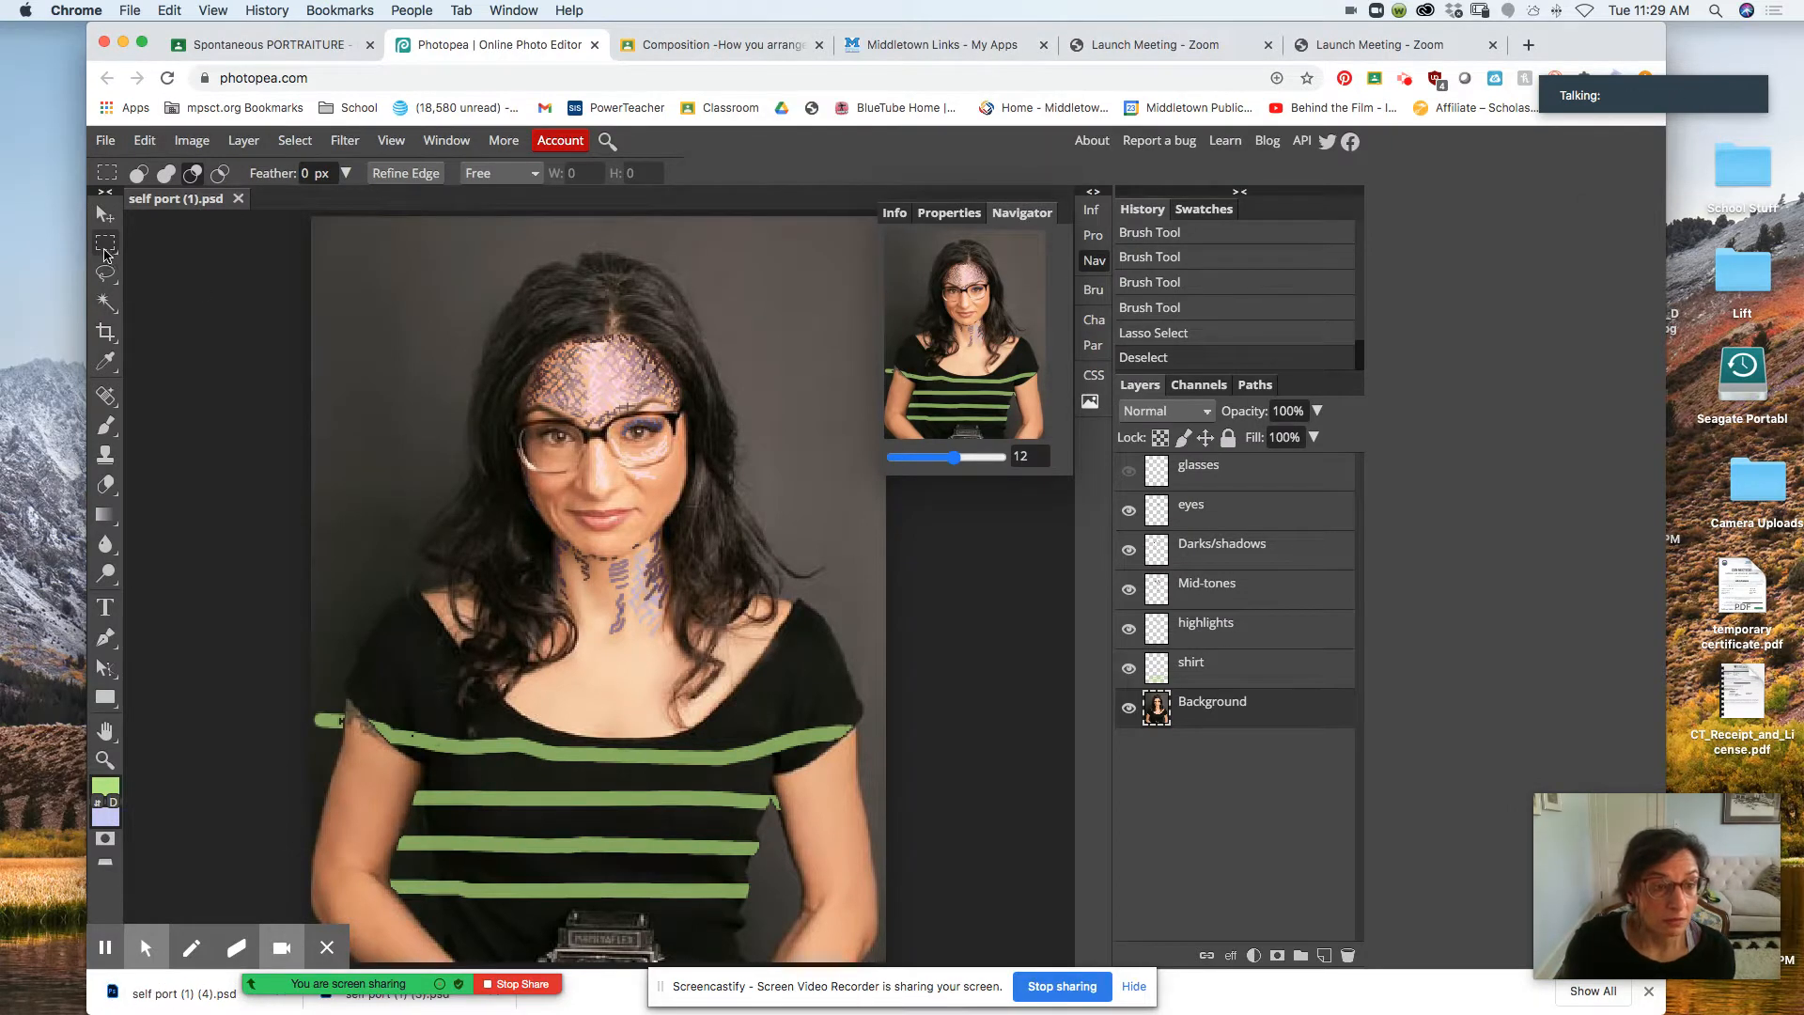
left_click(106, 143)
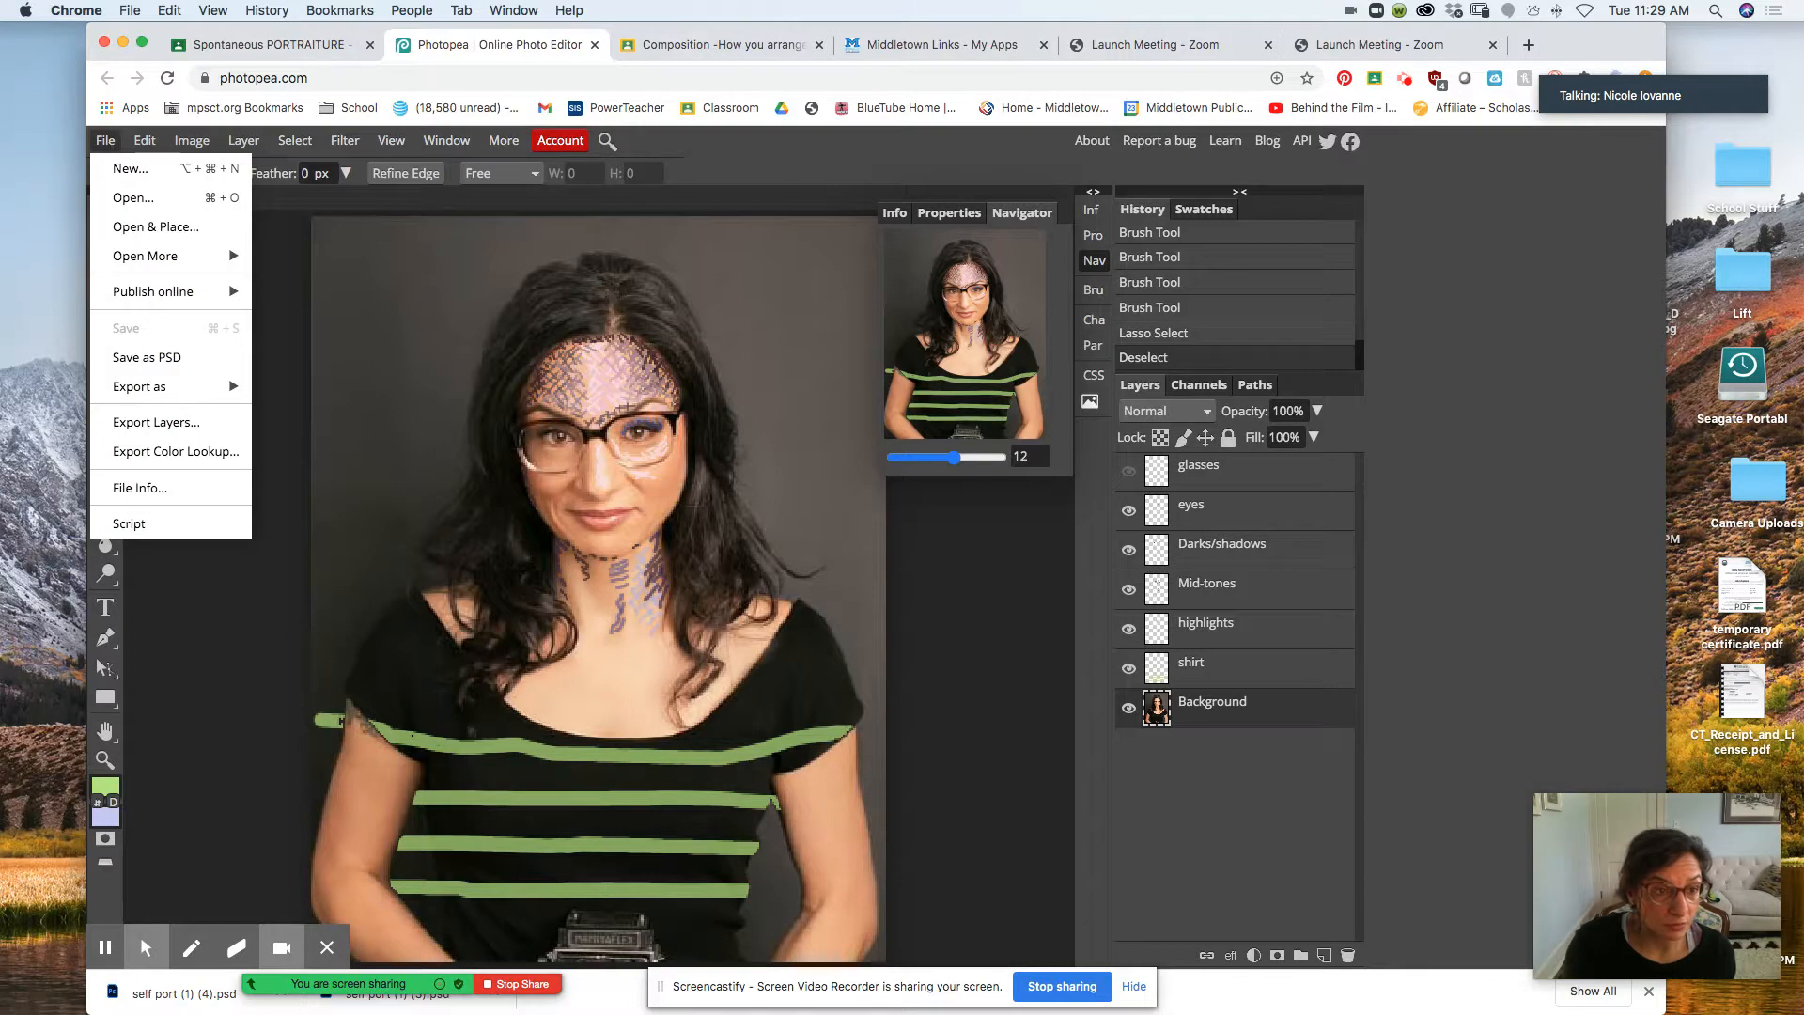
mouse_move(178, 389)
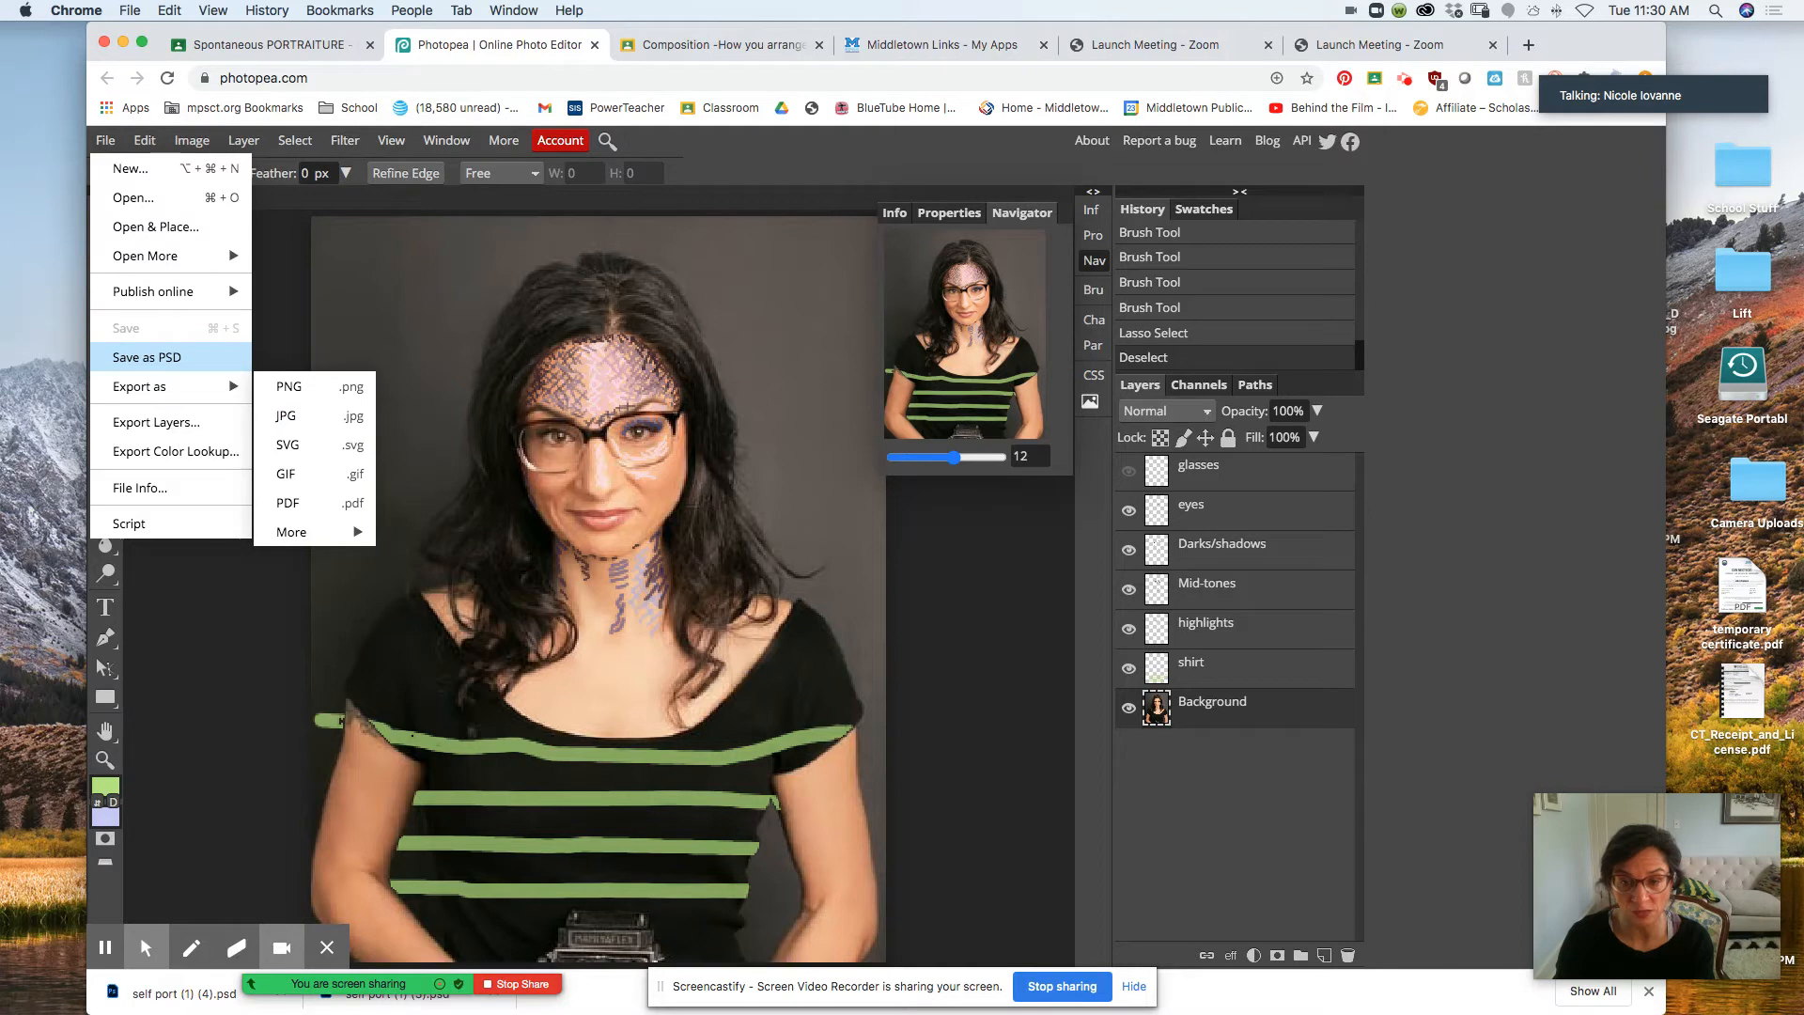
left_click(138, 360)
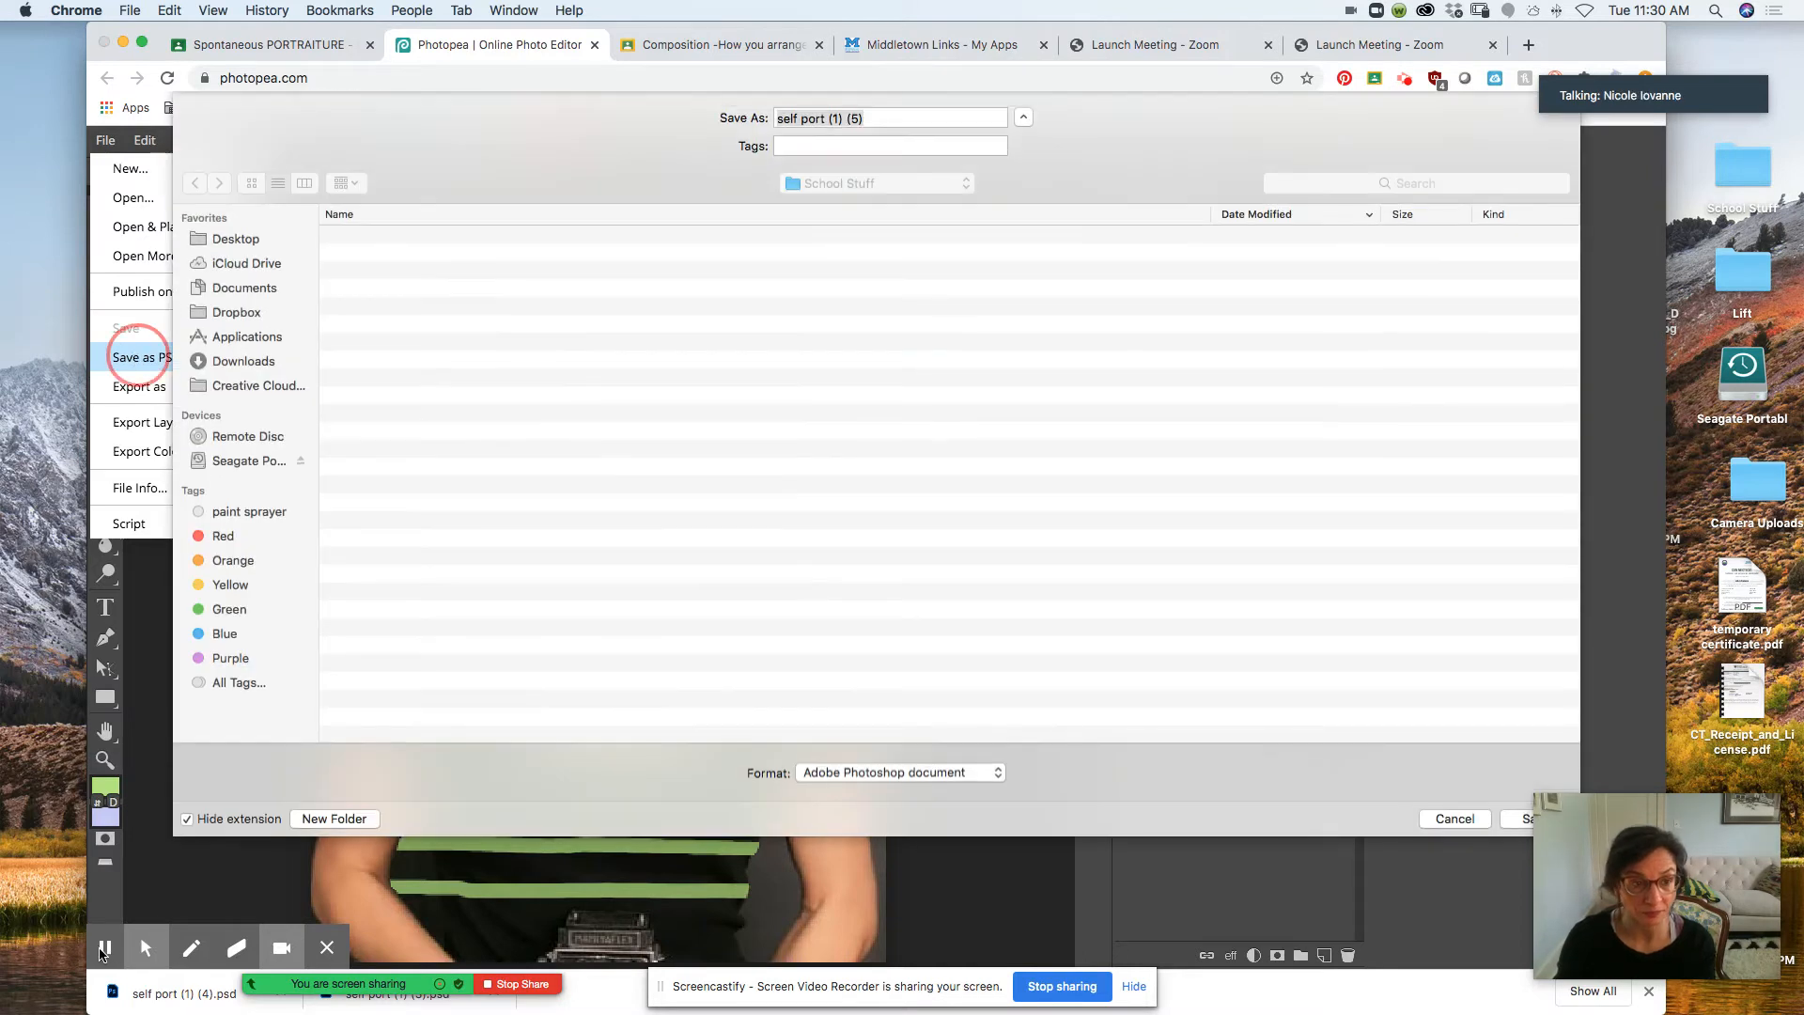
left_click(1456, 819)
left_click(103, 947)
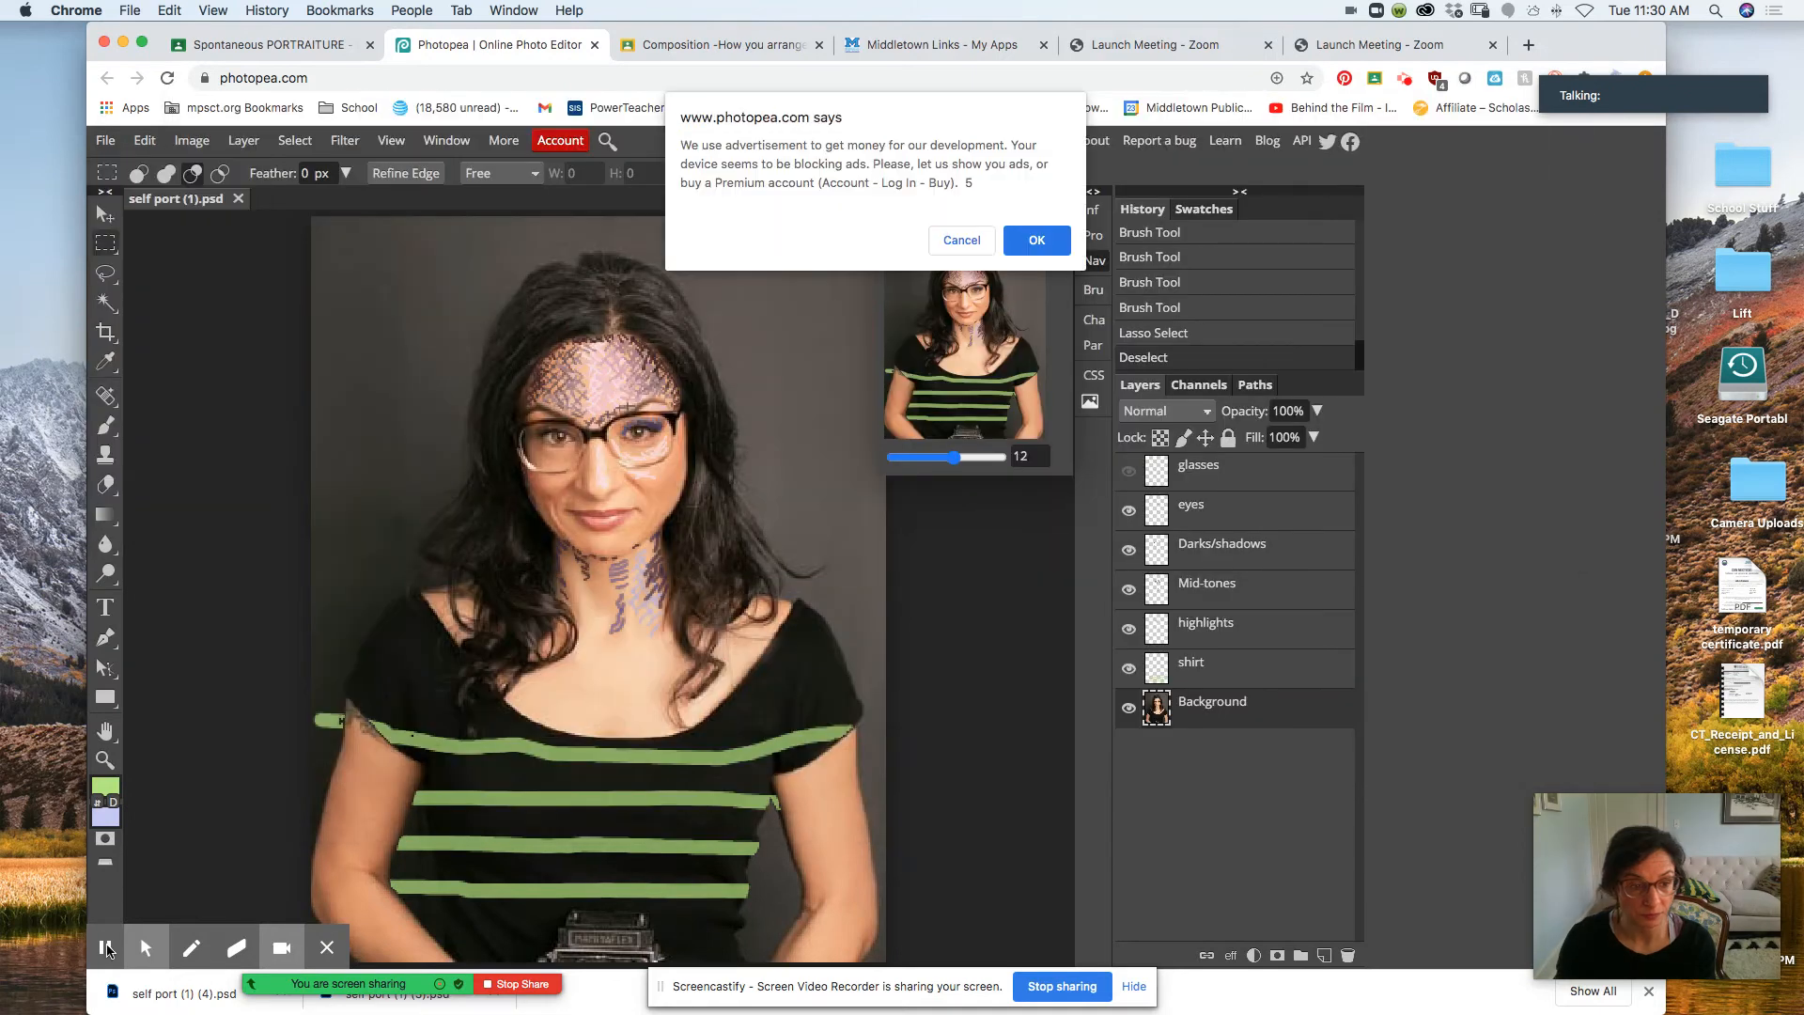
left_click(1009, 245)
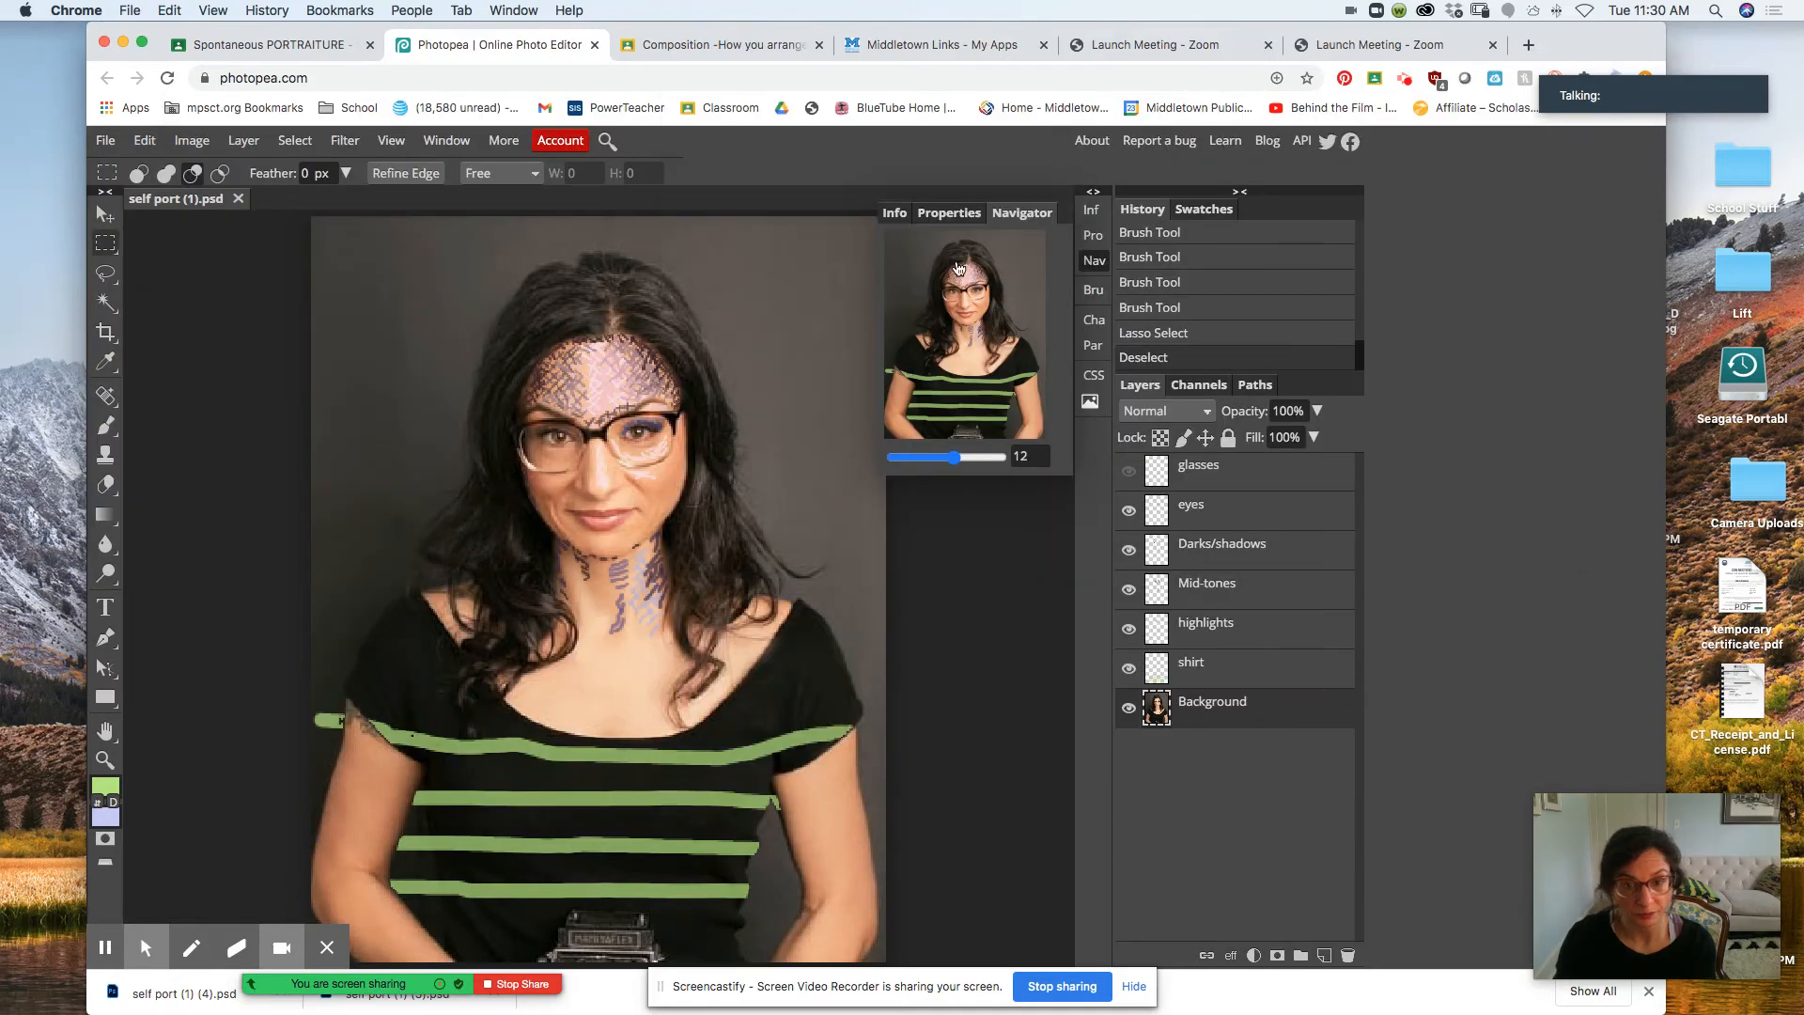